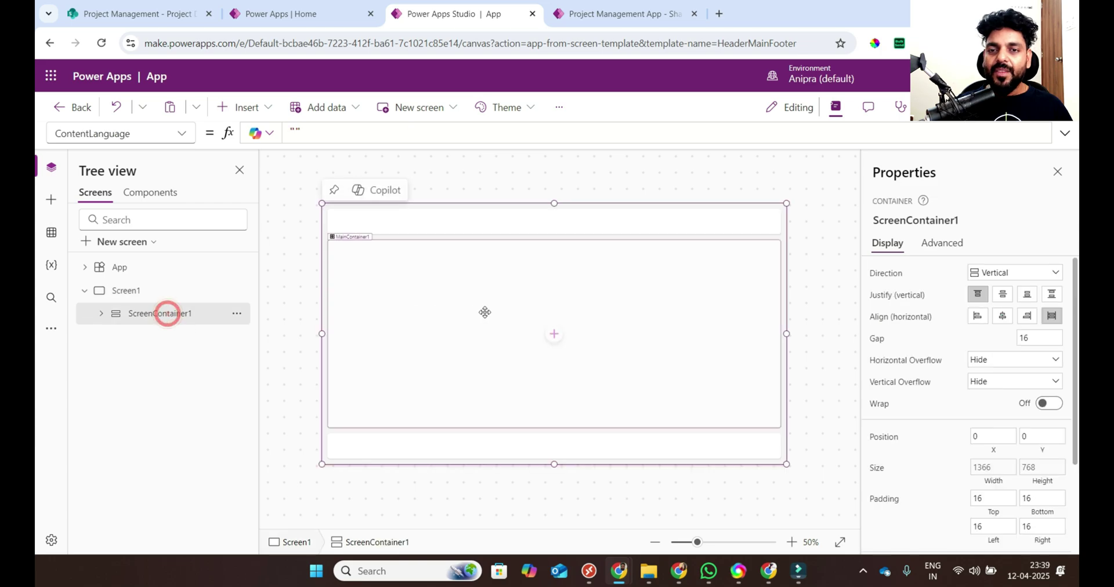
Step: Insert a blank flexible height gallery into the main container and select it
{"action": "left_click", "coordinate": [552, 343]}
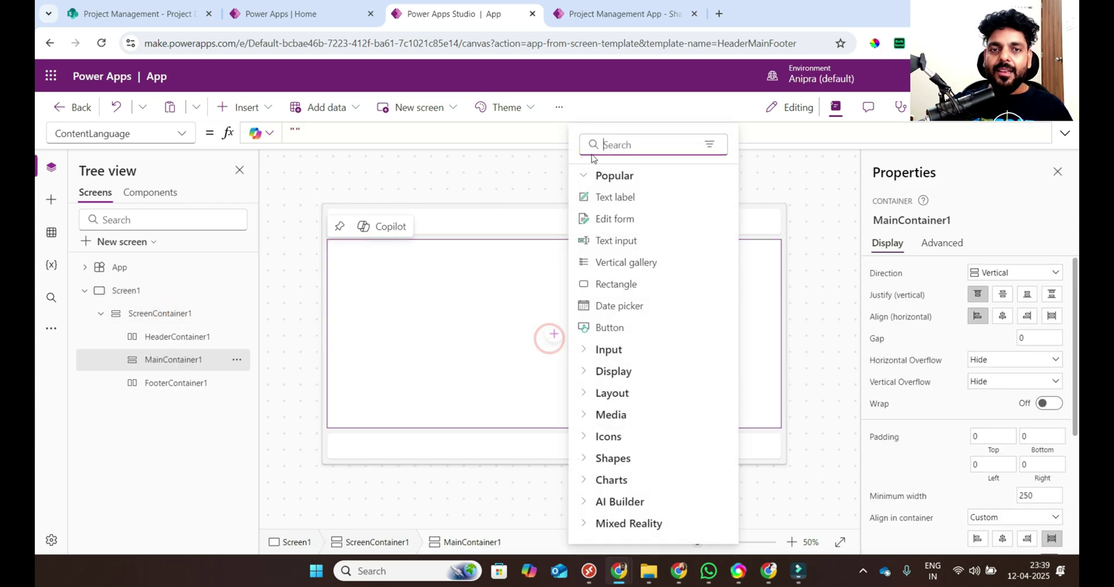
{"action": "left_click", "coordinate": [619, 143]}
{"action": "type", "text": "gall"}
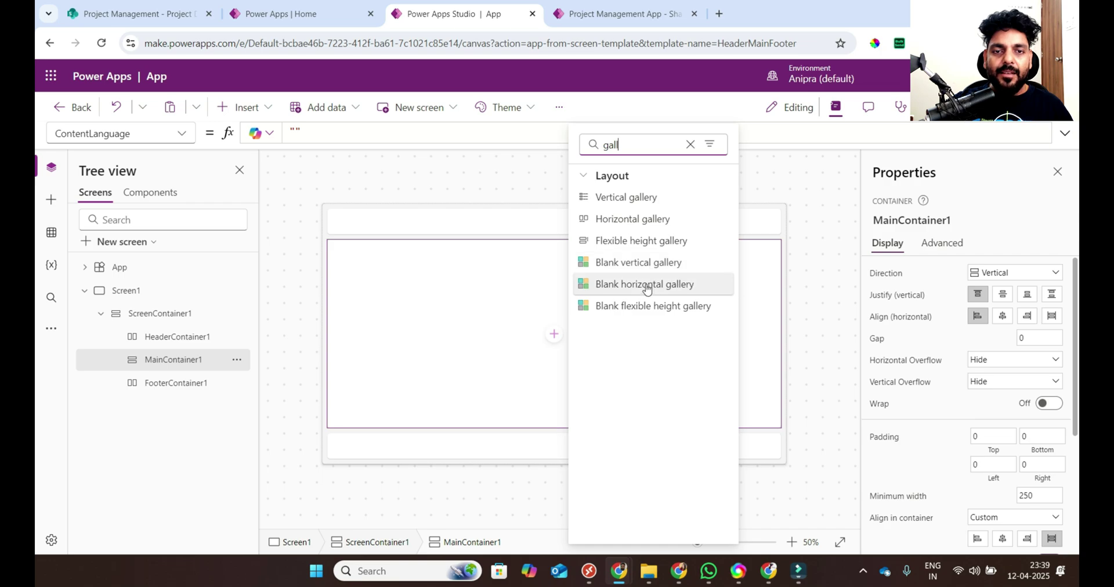
{"action": "left_click", "coordinate": [643, 307]}
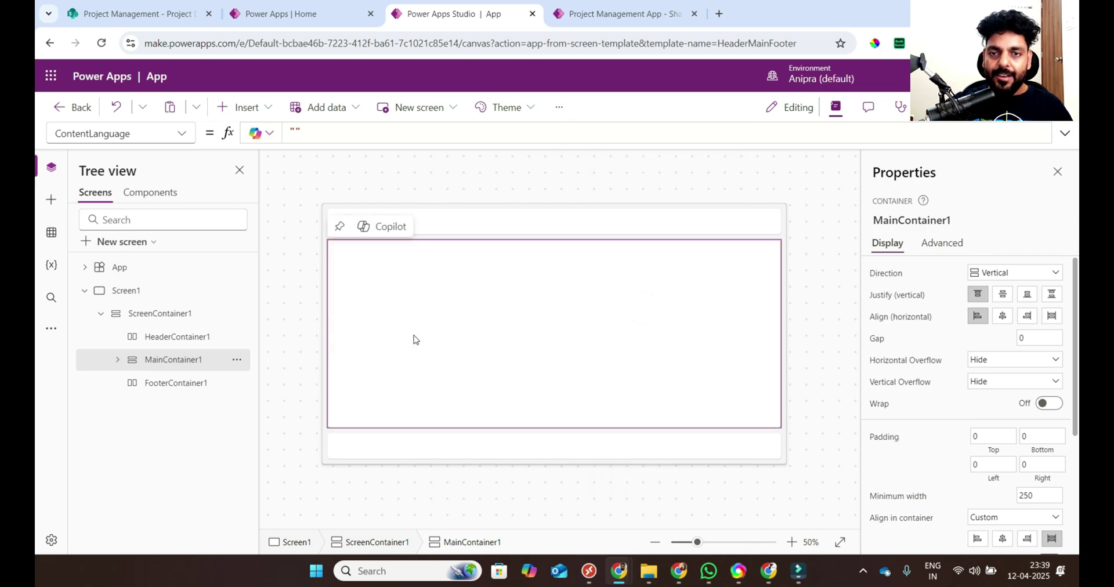
{"action": "left_click", "coordinate": [191, 384]}
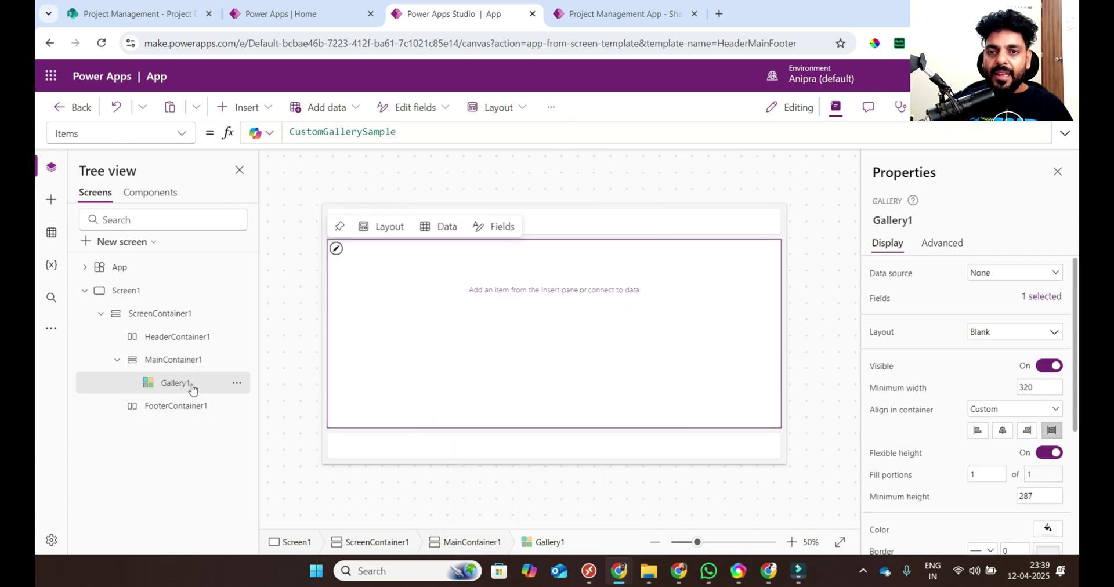
Step: Enable the Modern controls and themes feature in the app's update settings
{"action": "left_click", "coordinate": [551, 107]}
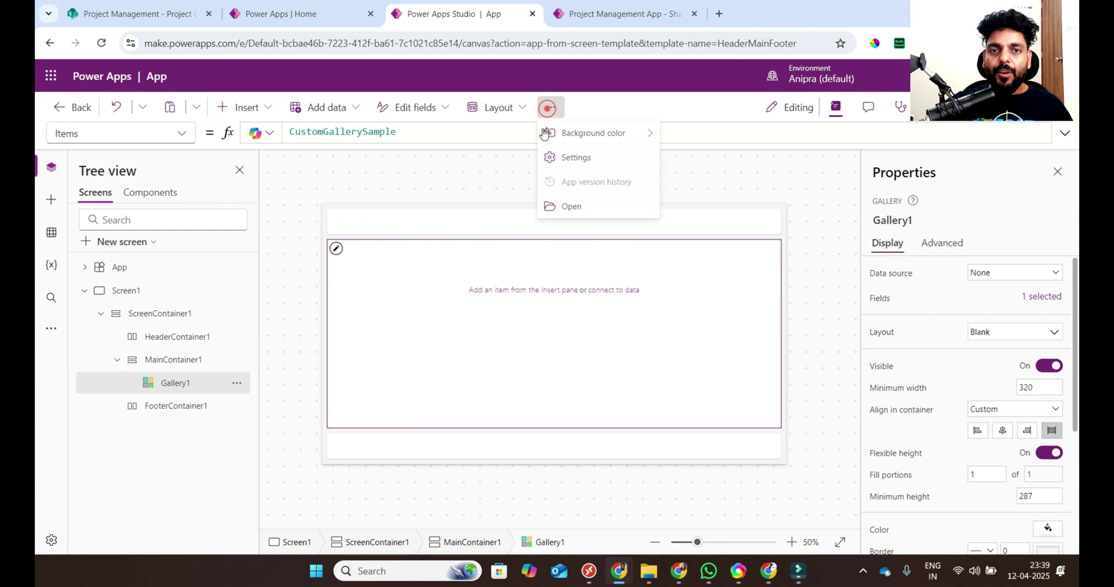
{"action": "left_click", "coordinate": [564, 157]}
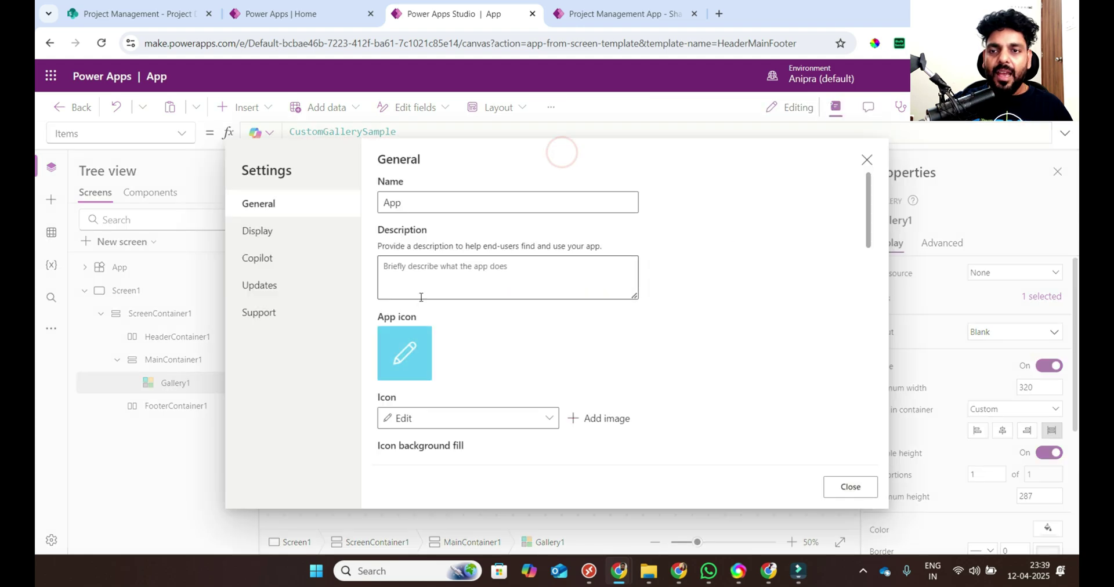
{"action": "left_click", "coordinate": [285, 287]}
{"action": "scroll", "coordinate": [456, 395], "scroll_direction": "down", "scroll_amount": 1}
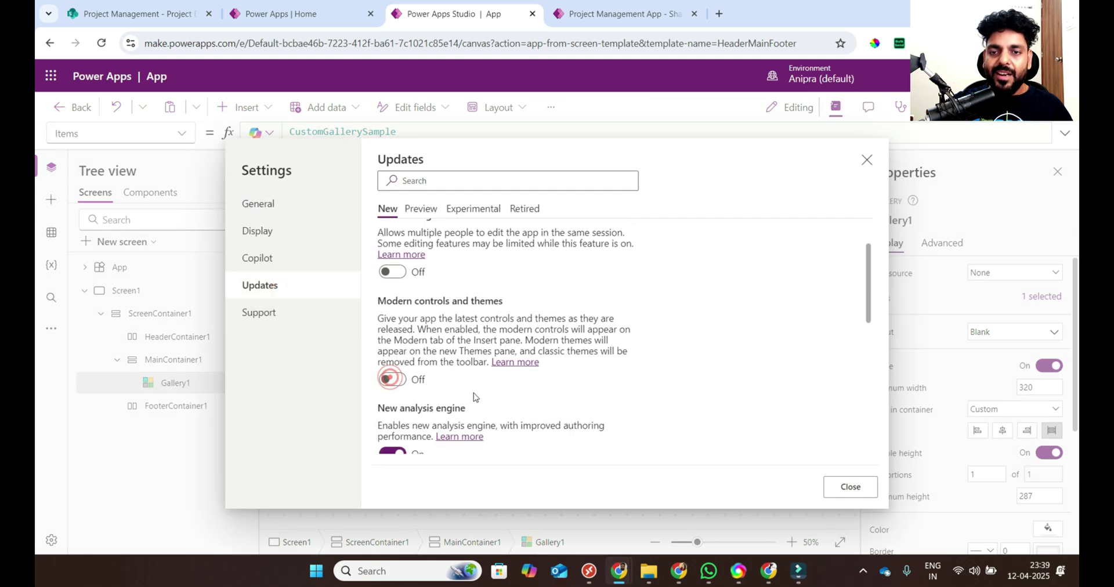
{"action": "left_click", "coordinate": [850, 486]}
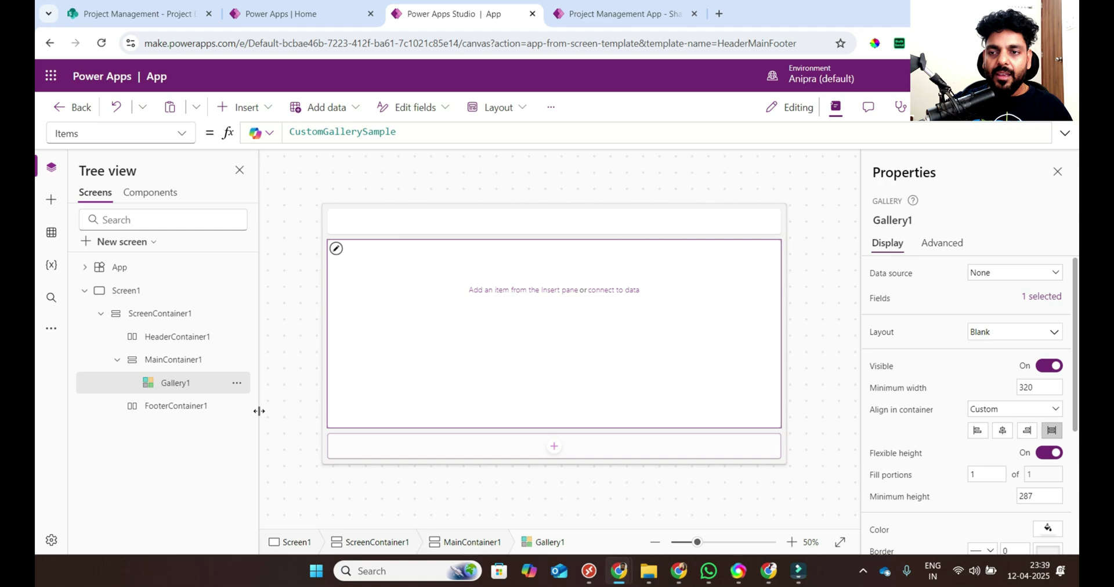
Step: Add a modern button to the gallery's template
{"action": "left_click", "coordinate": [339, 254]}
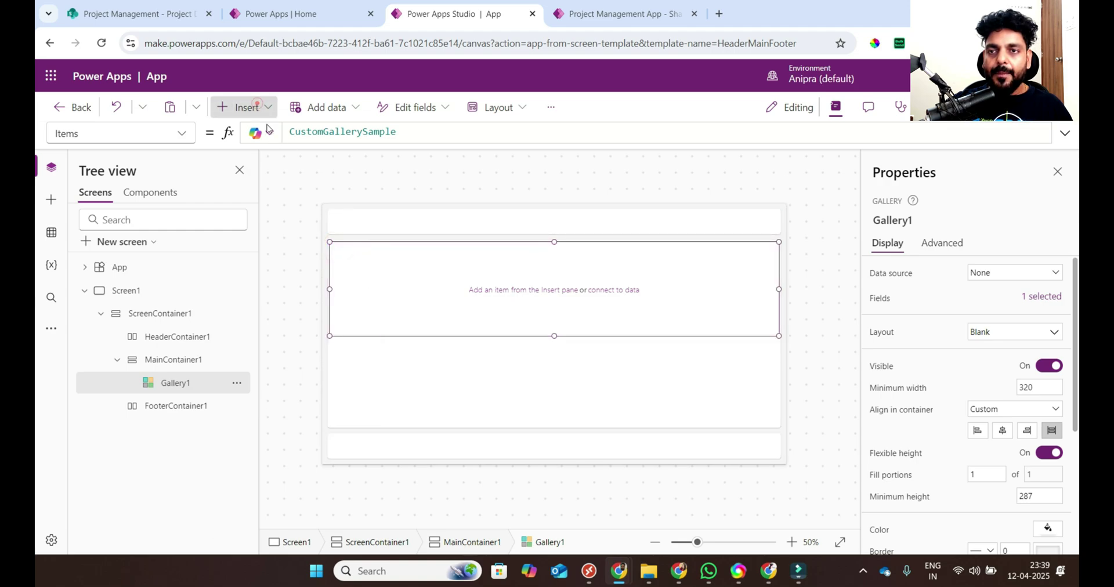
{"action": "left_click", "coordinate": [250, 108]}
{"action": "type", "text": "but"}
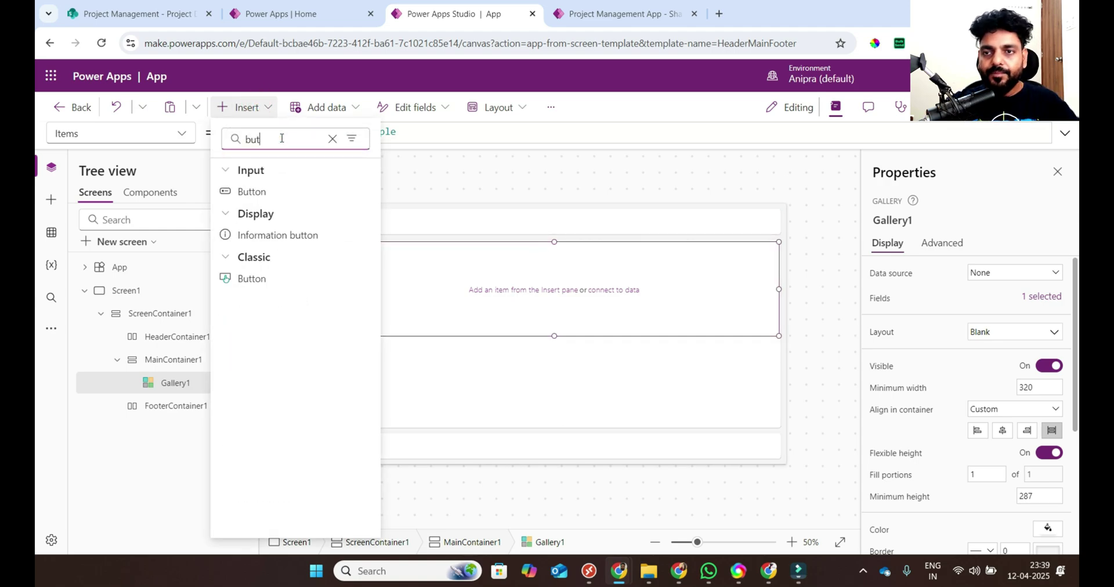
{"action": "left_click", "coordinate": [271, 192]}
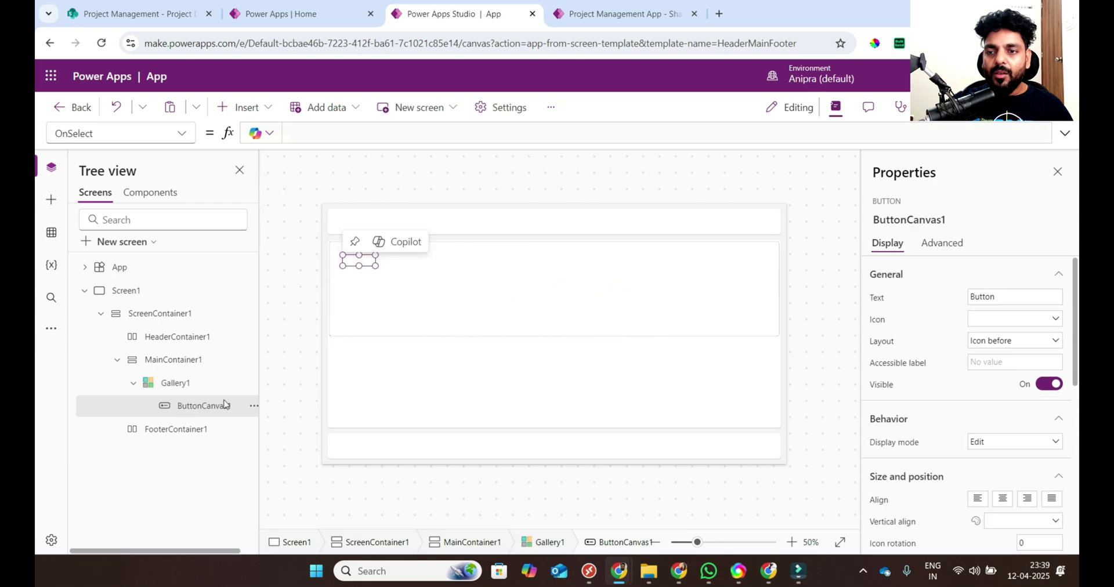
Step: Insert a blank flexible height gallery nested inside the first gallery, alongside the button
{"action": "left_click", "coordinate": [250, 108]}
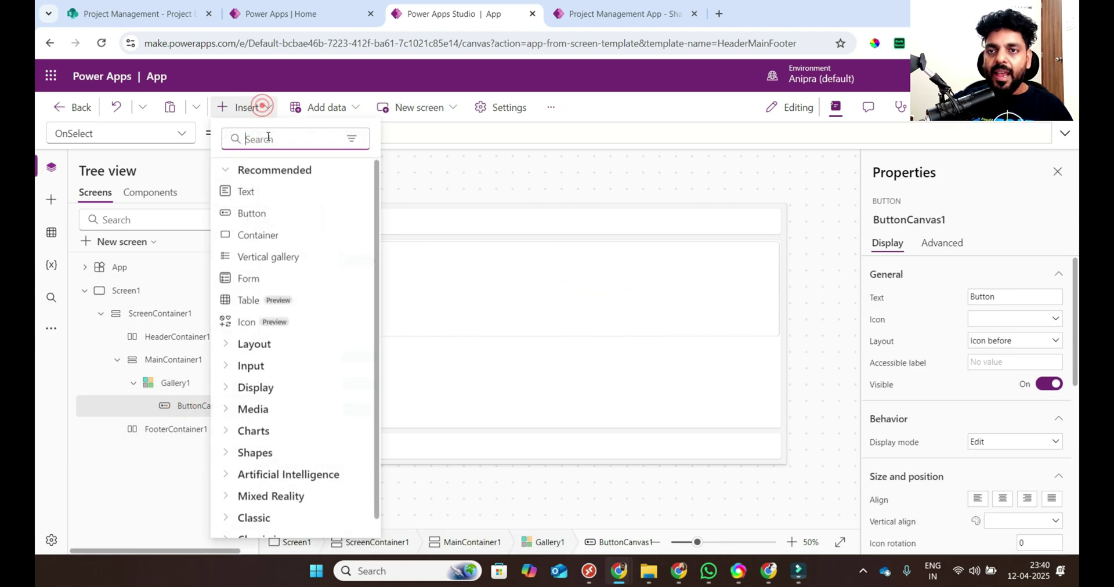
{"action": "left_click", "coordinate": [269, 139]}
{"action": "type", "text": "gal"}
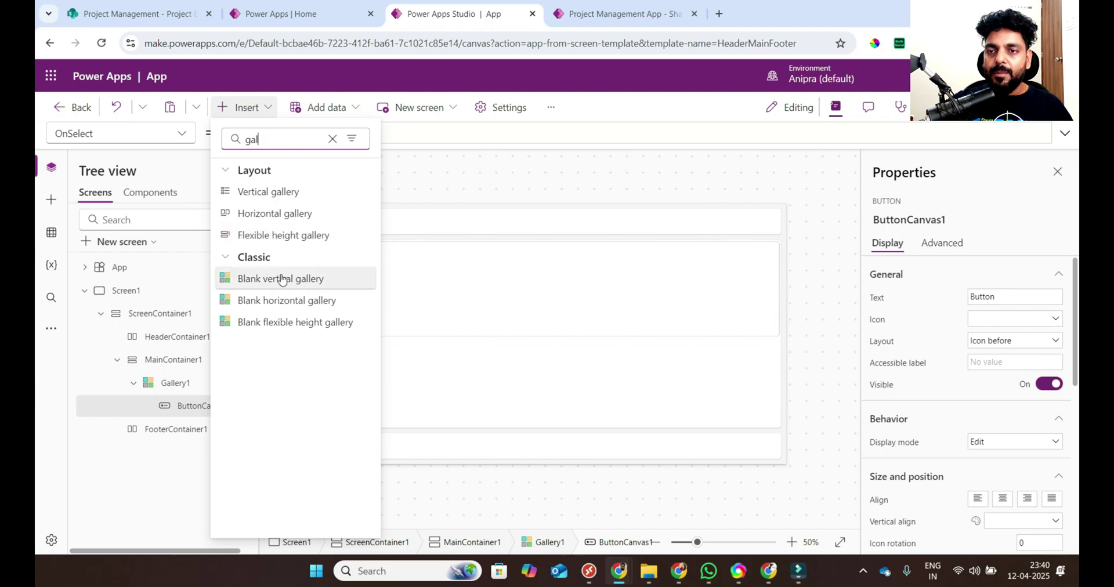
{"action": "left_click", "coordinate": [290, 323]}
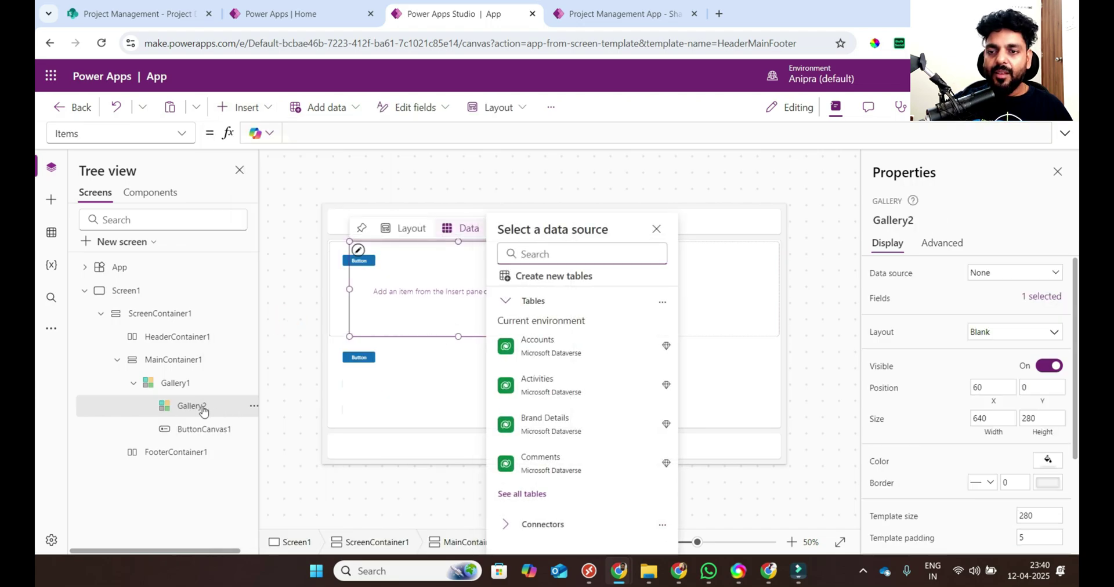
Step: Add a horizontal container to the nested gallery's template
{"action": "left_click", "coordinate": [197, 406]}
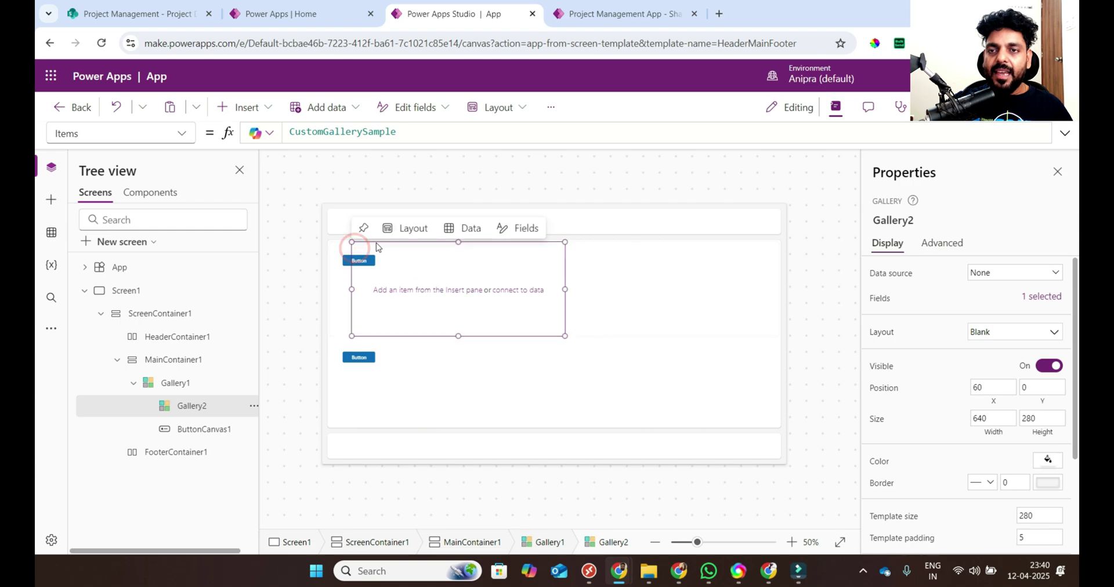
{"action": "left_click", "coordinate": [263, 110]}
{"action": "left_click", "coordinate": [276, 139]}
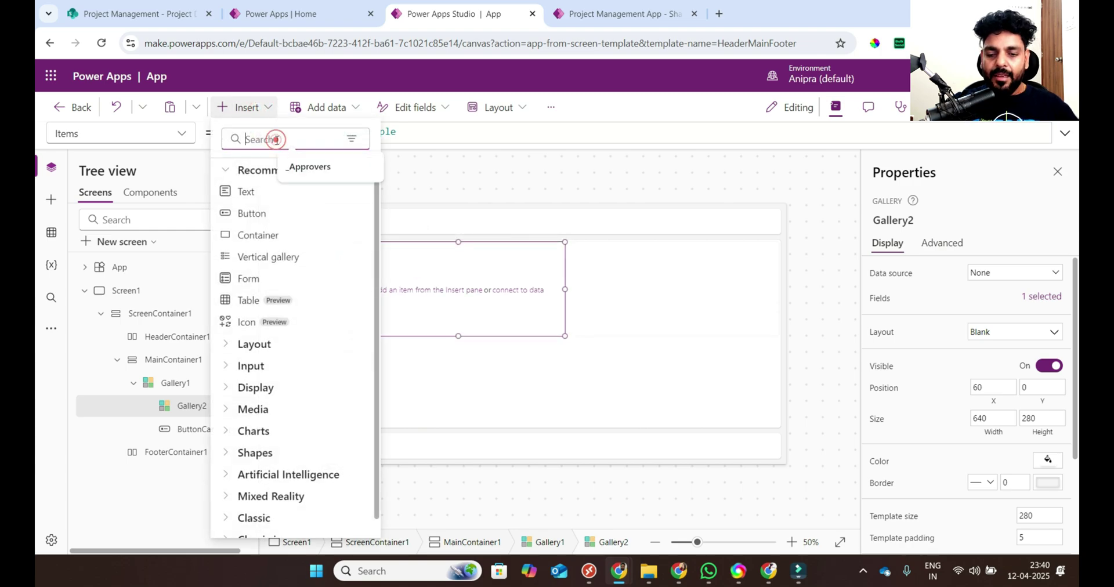
{"action": "type", "text": "hori"}
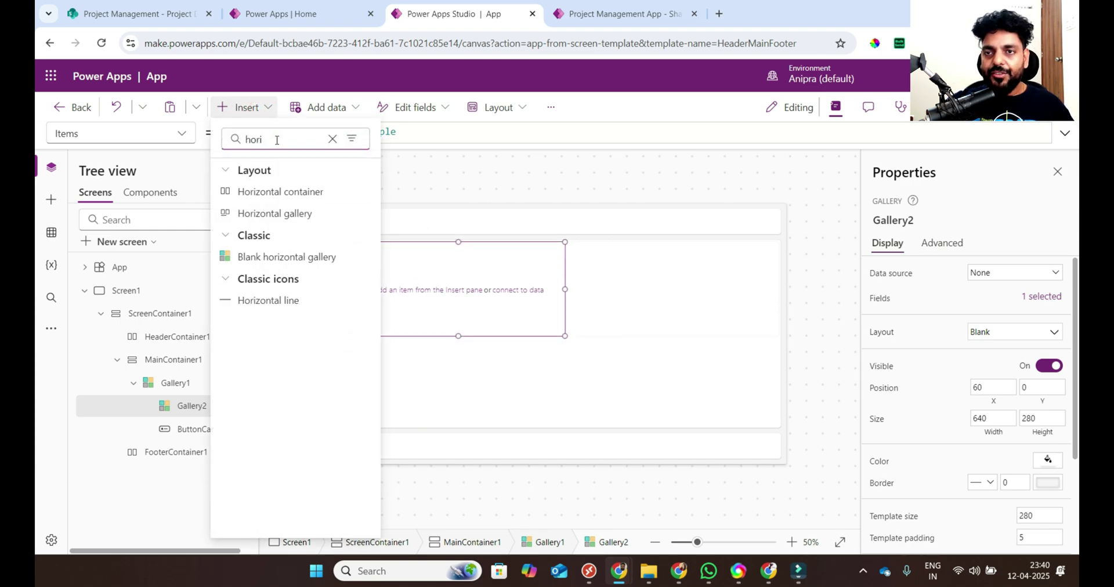
{"action": "left_click", "coordinate": [293, 194]}
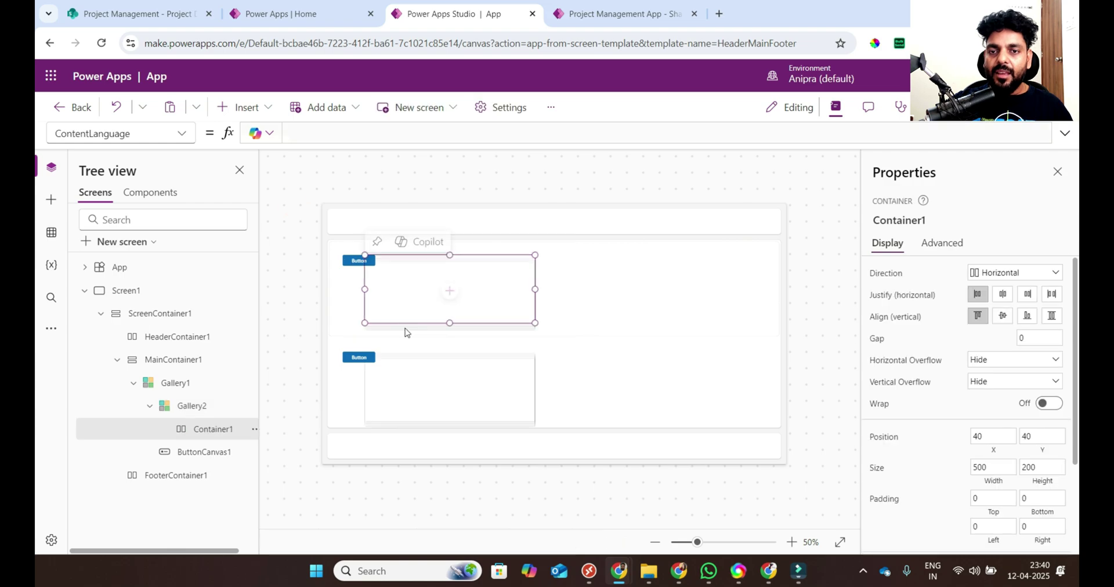
Step: Connect the app to the SharePoint list Project Details as a data source
{"action": "left_click", "coordinate": [181, 386]}
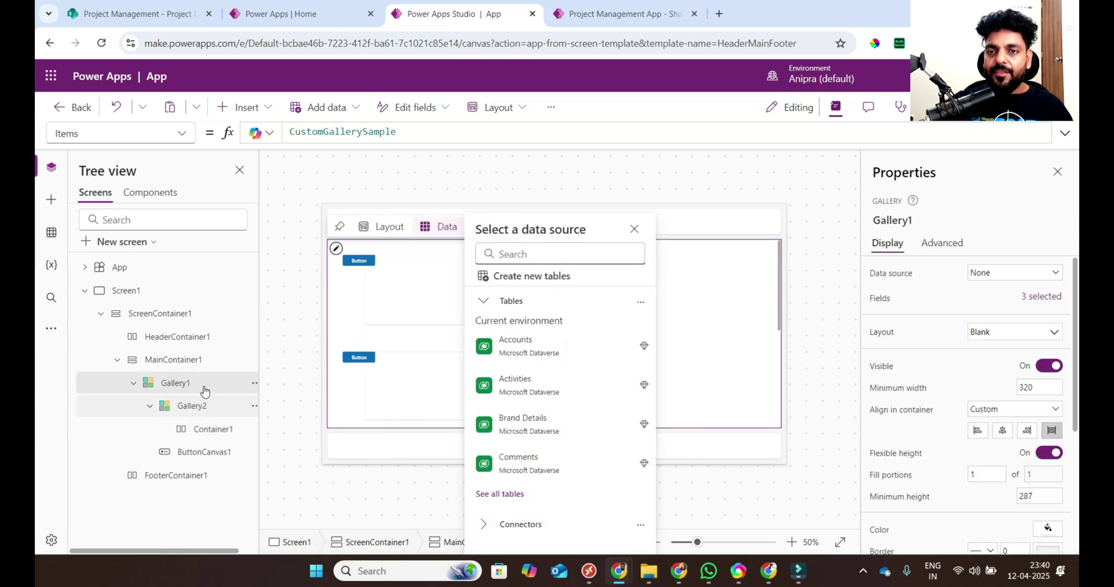
{"action": "left_click", "coordinate": [51, 233]}
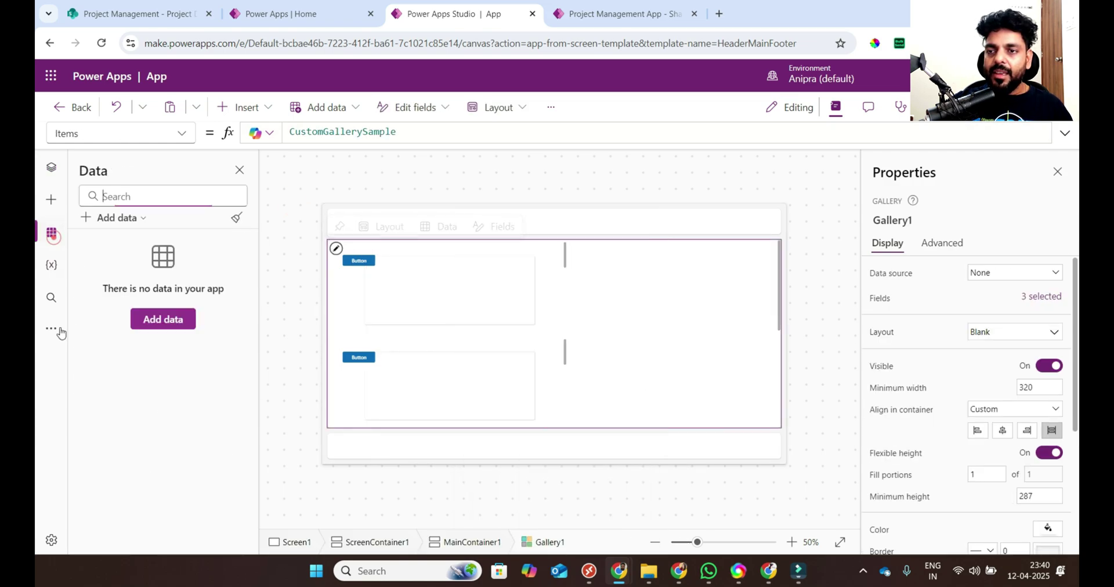
{"action": "left_click", "coordinate": [163, 319]}
{"action": "left_click", "coordinate": [285, 233]}
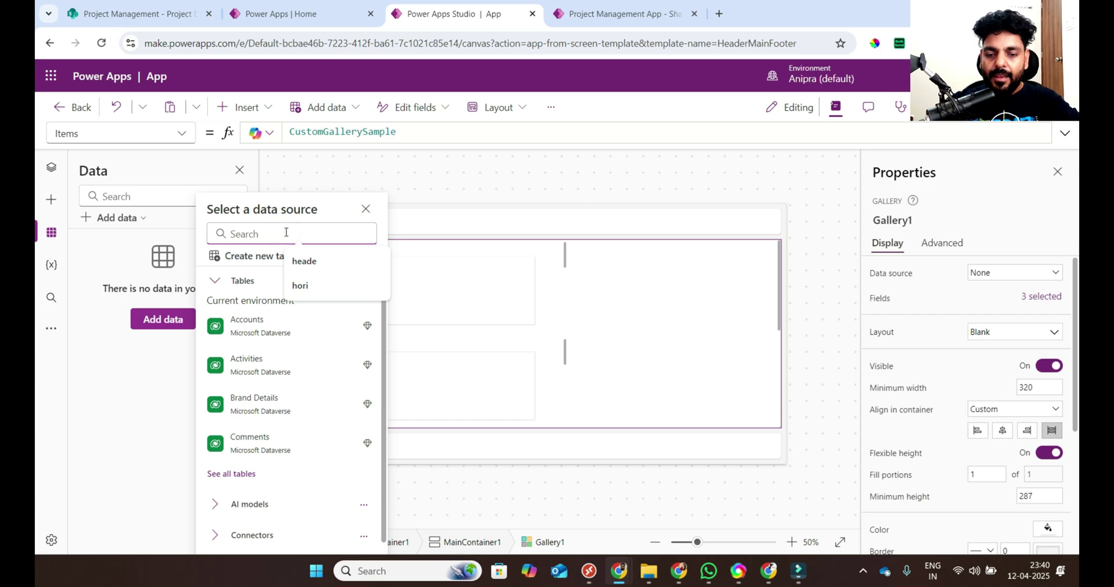
{"action": "type", "text": "sharepo"}
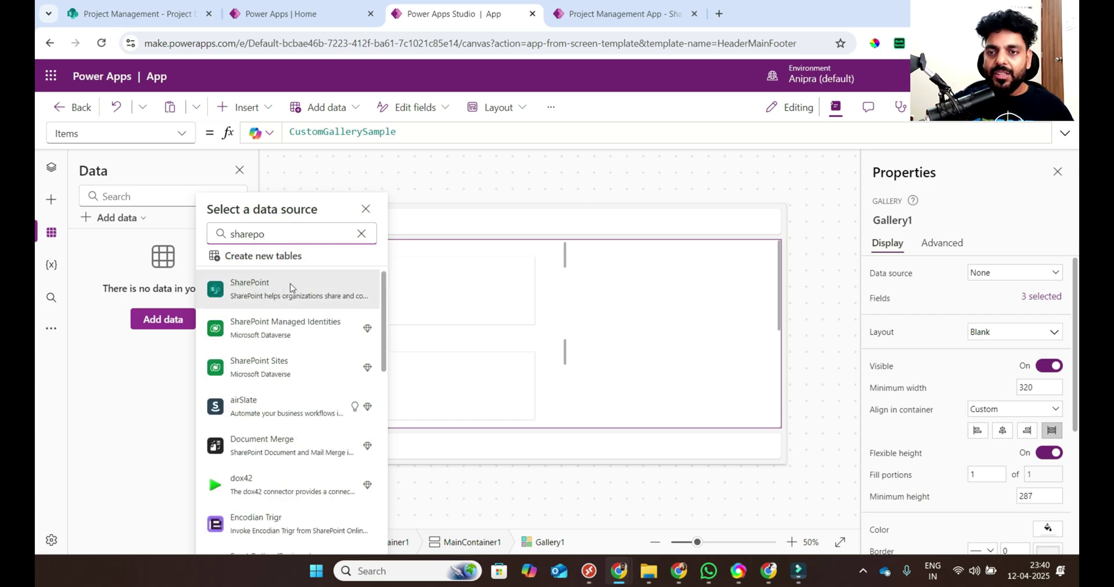
{"action": "left_click", "coordinate": [290, 286]}
{"action": "left_click", "coordinate": [326, 379]}
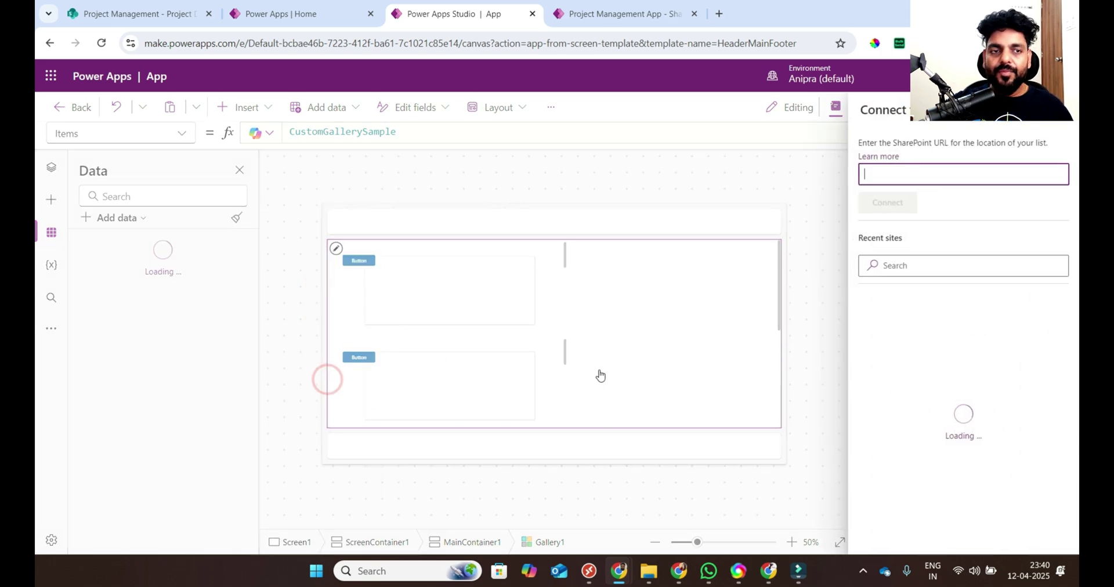
{"action": "left_click", "coordinate": [926, 318]}
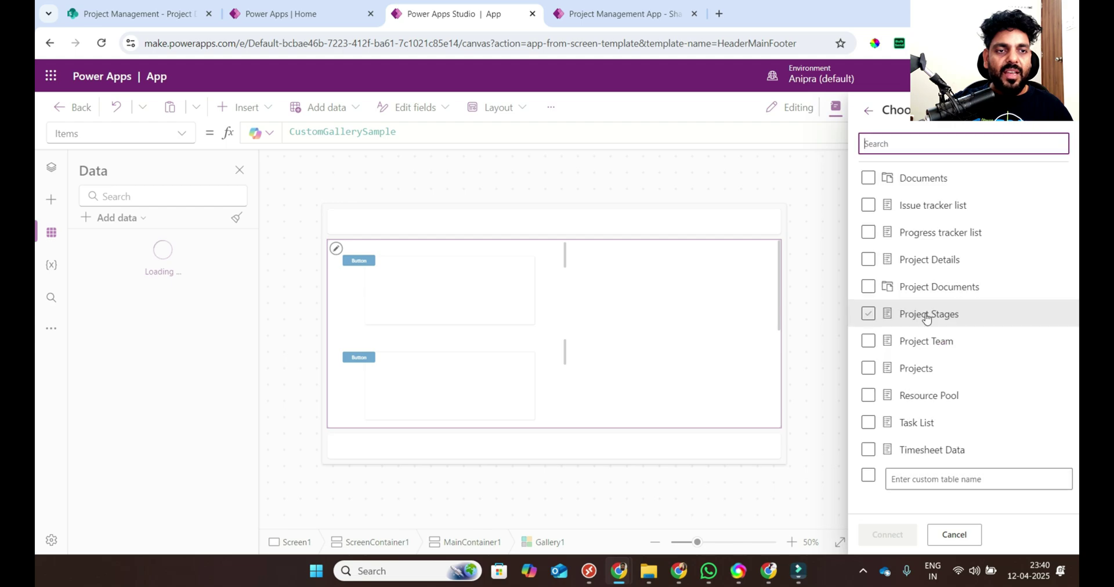
{"action": "left_click", "coordinate": [919, 259]}
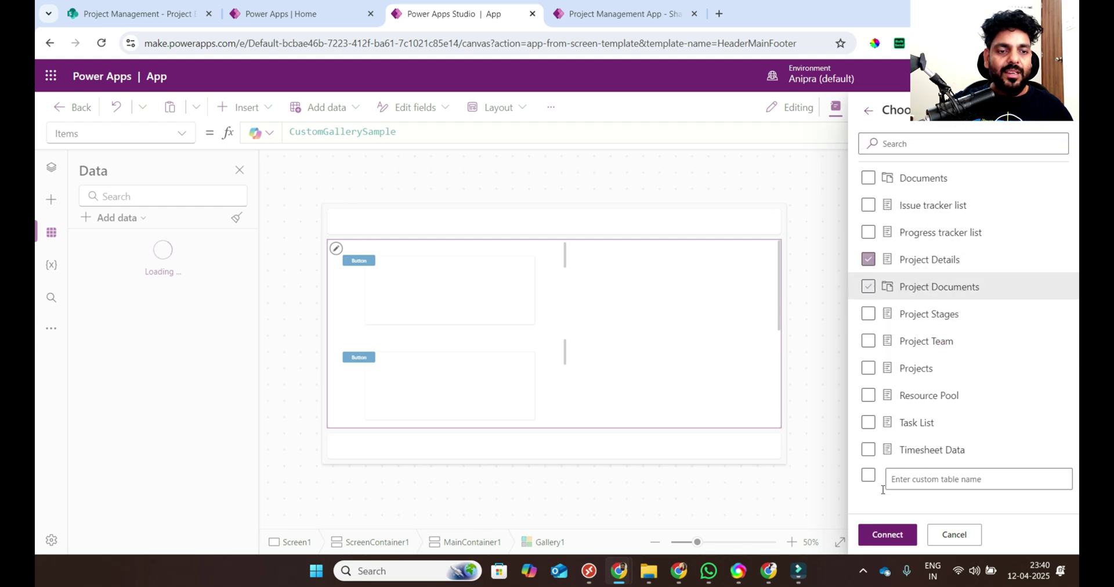
{"action": "left_click", "coordinate": [886, 533]}
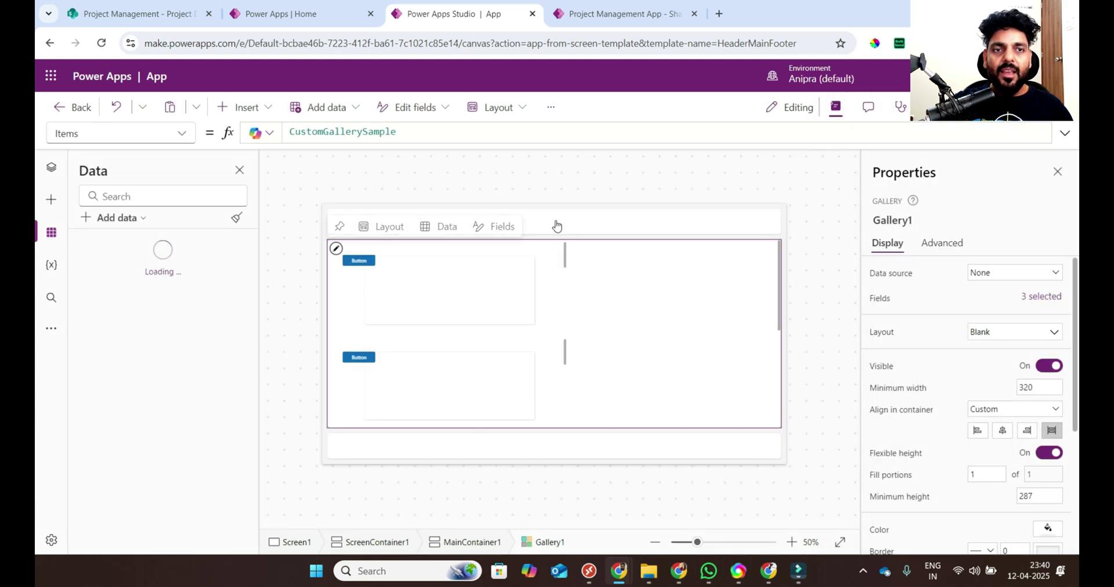
Step: Switch to the SharePoint Project Details list and examine its columns and the projects grouped under the Closure and Execution stages
{"action": "left_click", "coordinate": [174, 15]}
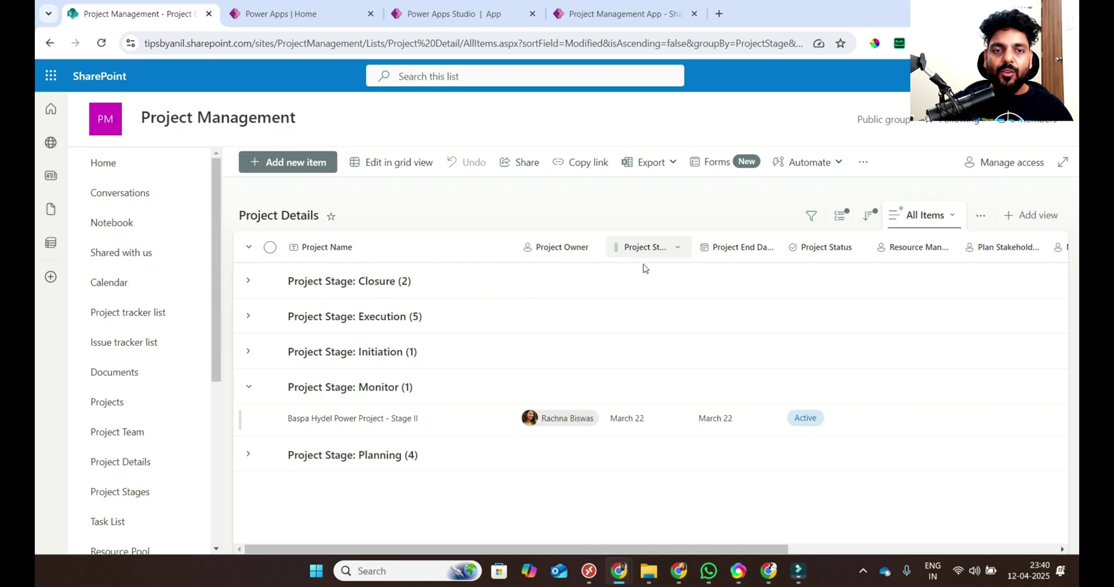
{"action": "left_click_drag", "start_coordinate": [589, 549], "coordinate": [763, 548]}
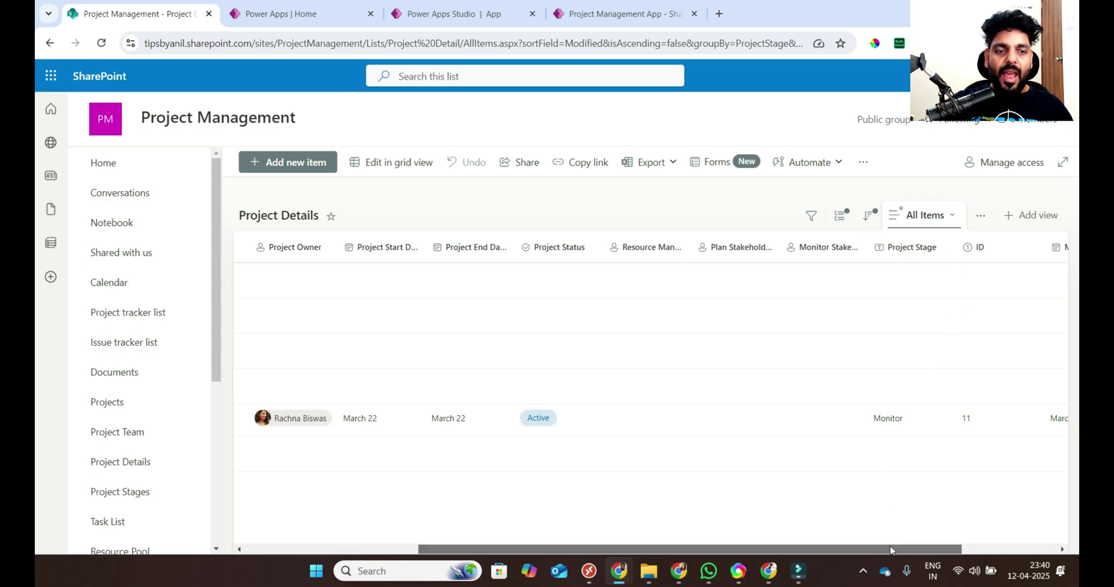
{"action": "left_click_drag", "start_coordinate": [870, 549], "coordinate": [697, 550]}
{"action": "left_click", "coordinate": [247, 282]}
{"action": "left_click", "coordinate": [245, 283]}
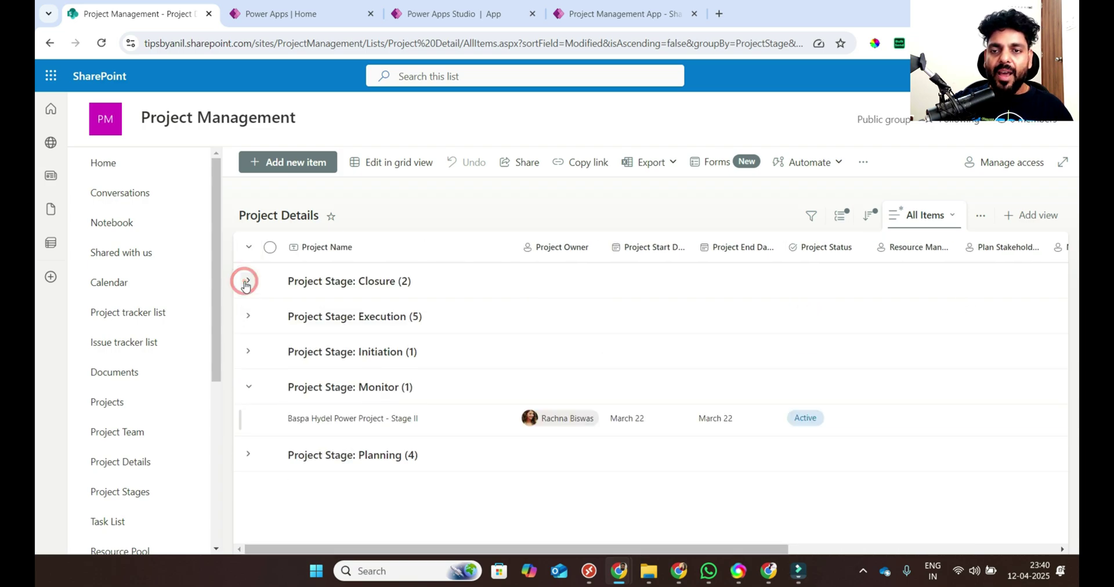
{"action": "left_click", "coordinate": [246, 283]}
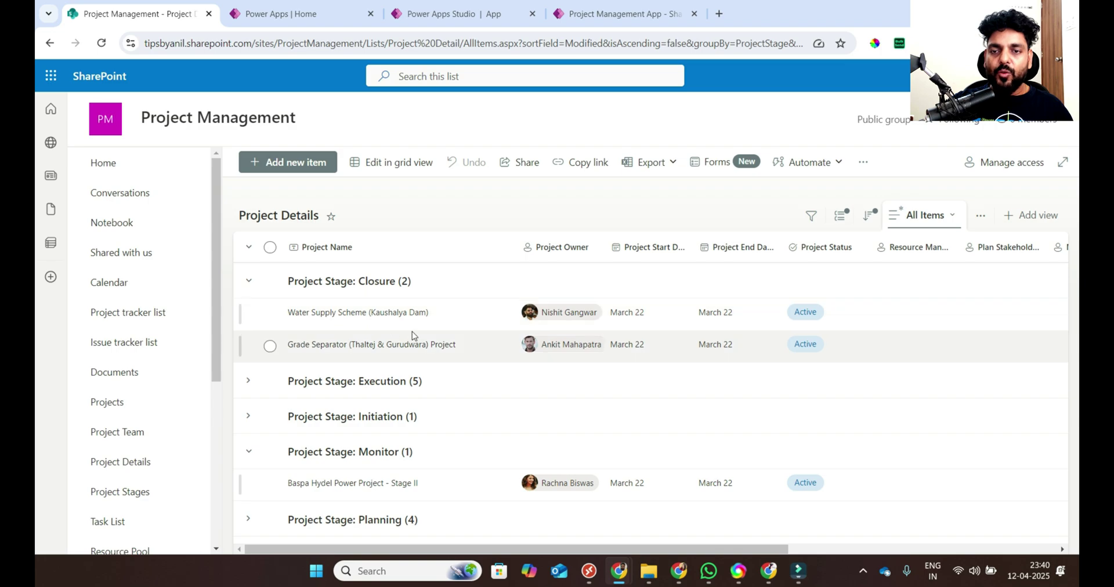
{"action": "left_click", "coordinate": [249, 283]}
{"action": "left_click", "coordinate": [248, 317]}
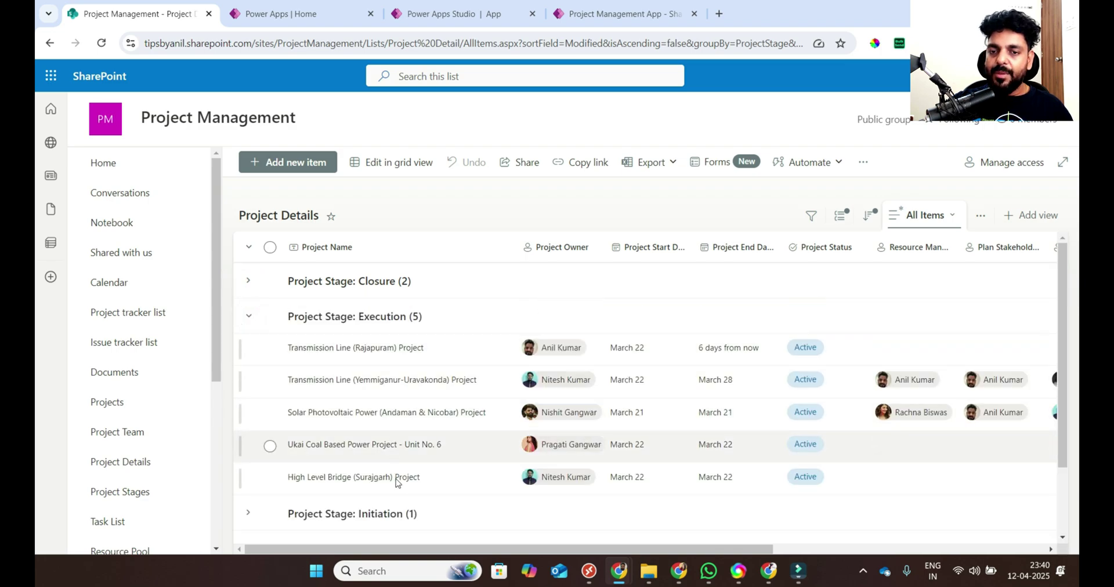
{"action": "left_click", "coordinate": [248, 317]}
{"action": "left_click_drag", "start_coordinate": [754, 549], "coordinate": [909, 549]}
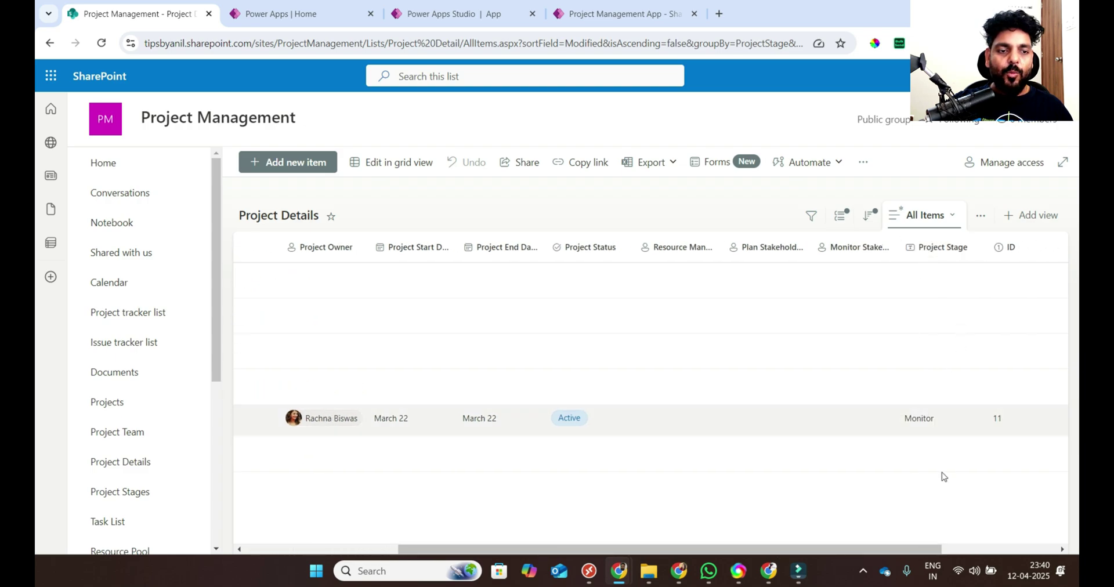
{"action": "left_click_drag", "start_coordinate": [931, 549], "coordinate": [1043, 556]}
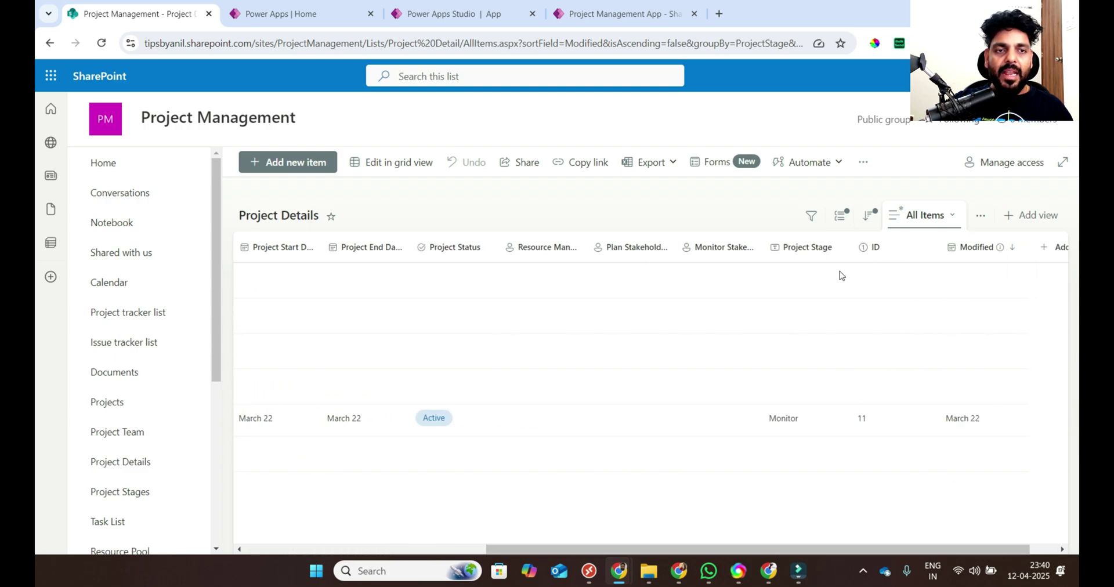
Step: Change the All Items view of the Project Details list to the Compact list layout
{"action": "left_click", "coordinate": [949, 222]}
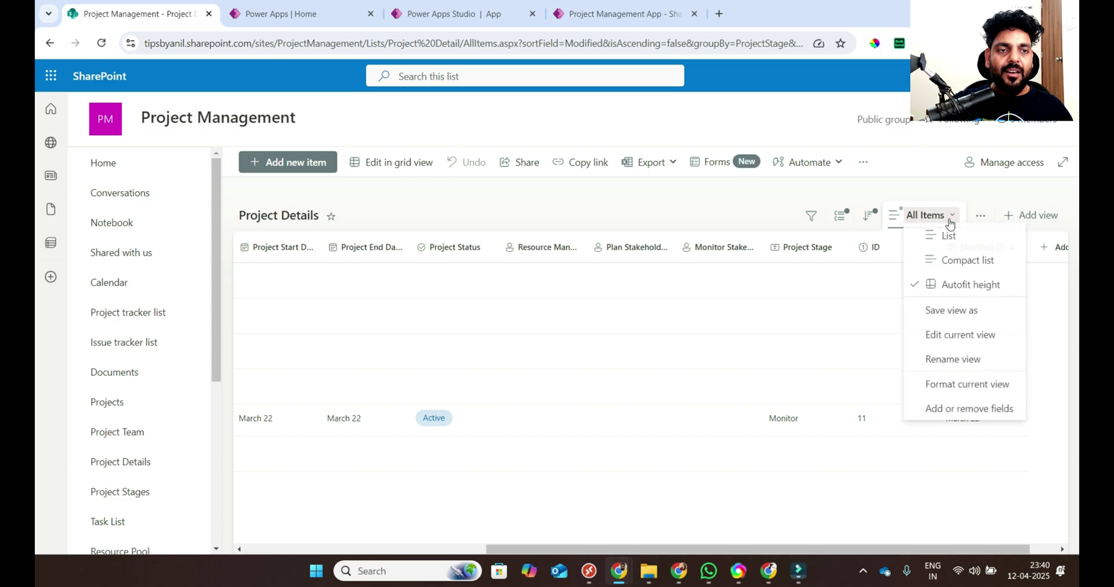
{"action": "left_click", "coordinate": [949, 221]}
{"action": "left_click", "coordinate": [949, 221]}
{"action": "left_click", "coordinate": [949, 261]}
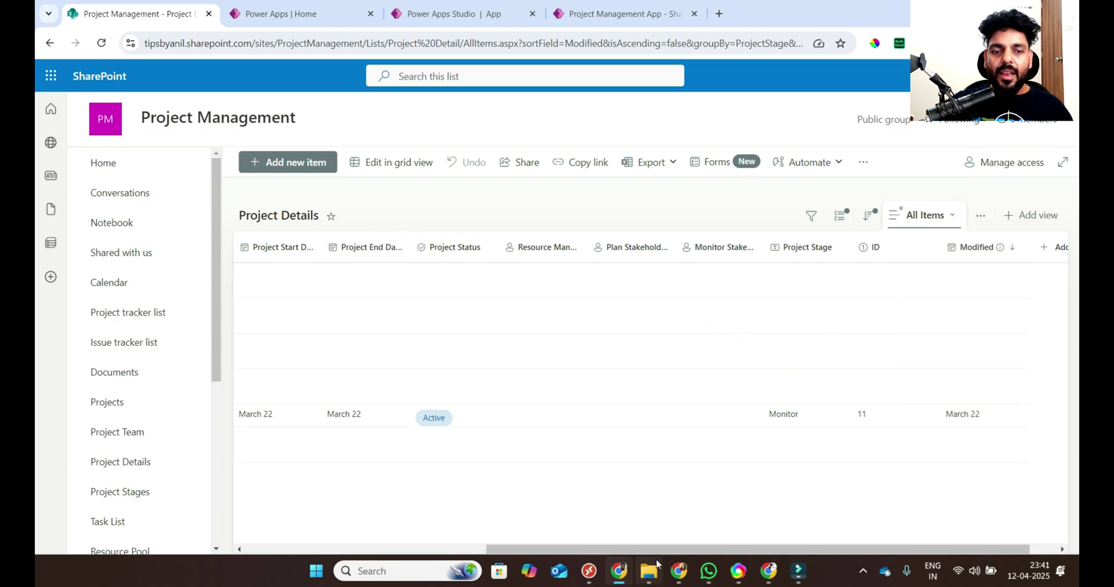
Step: Remove the Project Stage grouping from the Project Details list, look at the stage of each project, and group by Project Stage again
{"action": "left_click", "coordinate": [836, 253]}
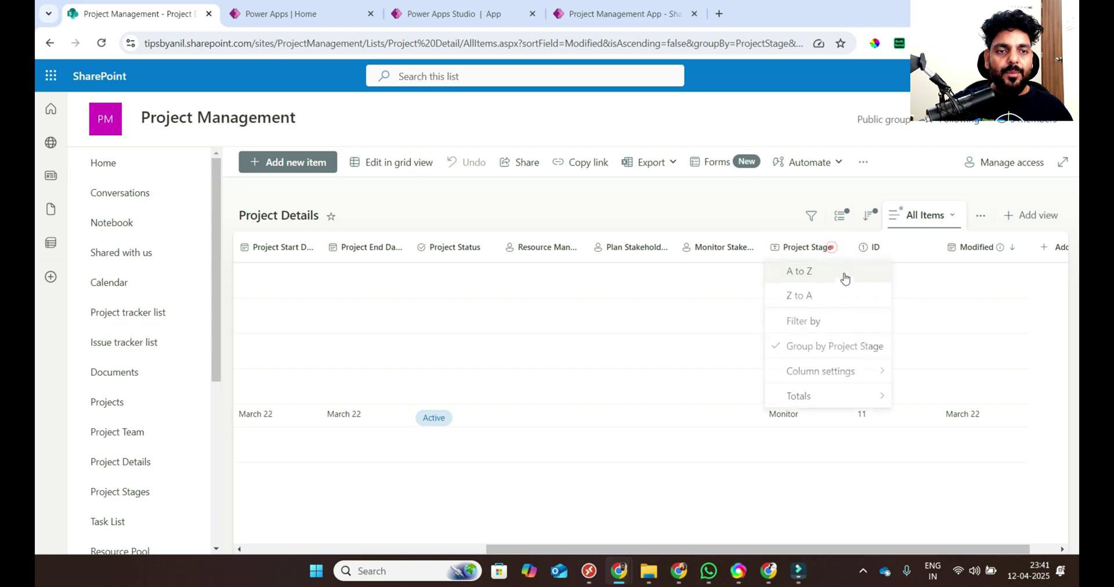
{"action": "left_click", "coordinate": [826, 347]}
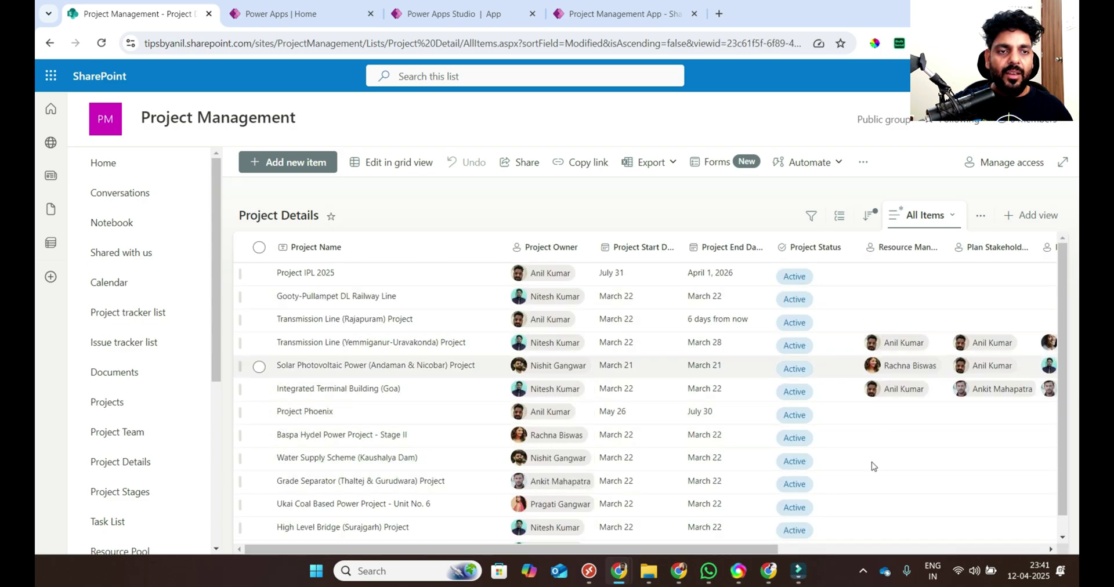
{"action": "scroll", "coordinate": [853, 548], "scroll_direction": "right", "scroll_amount": 7}
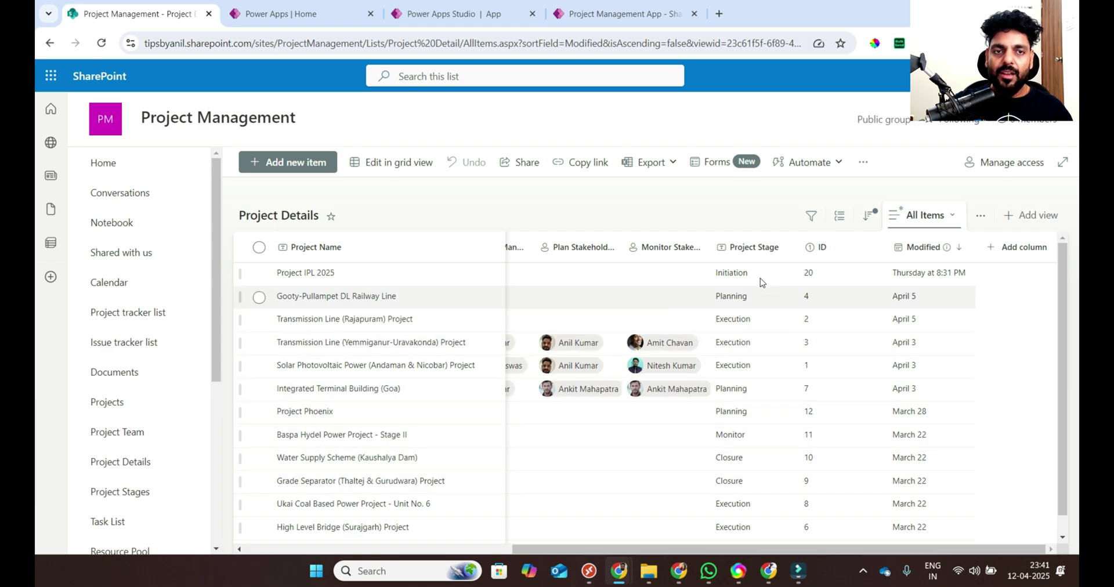
{"action": "left_click", "coordinate": [782, 254]}
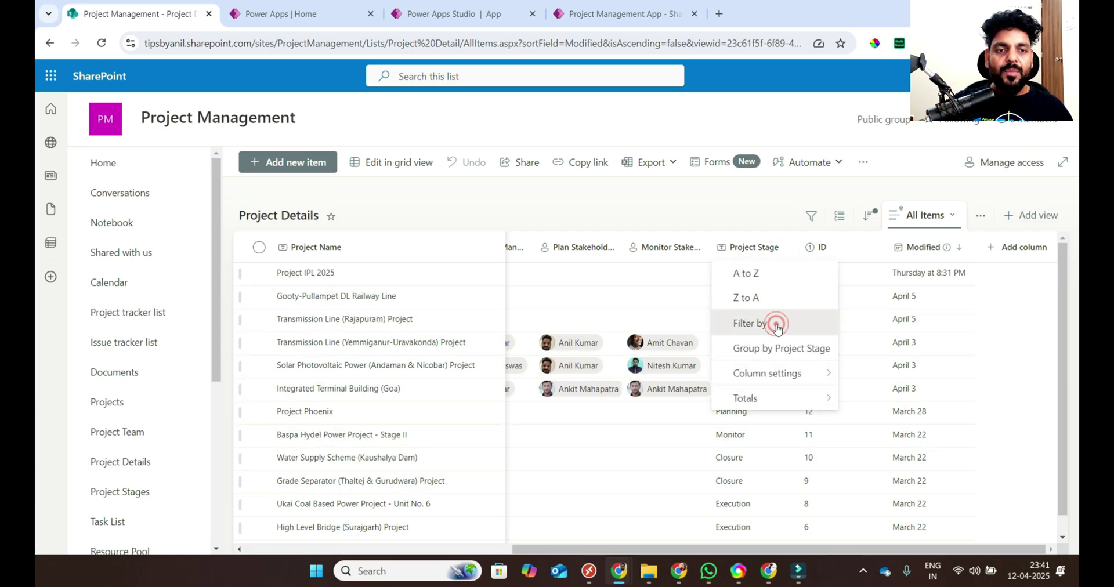
{"action": "left_click", "coordinate": [782, 350]}
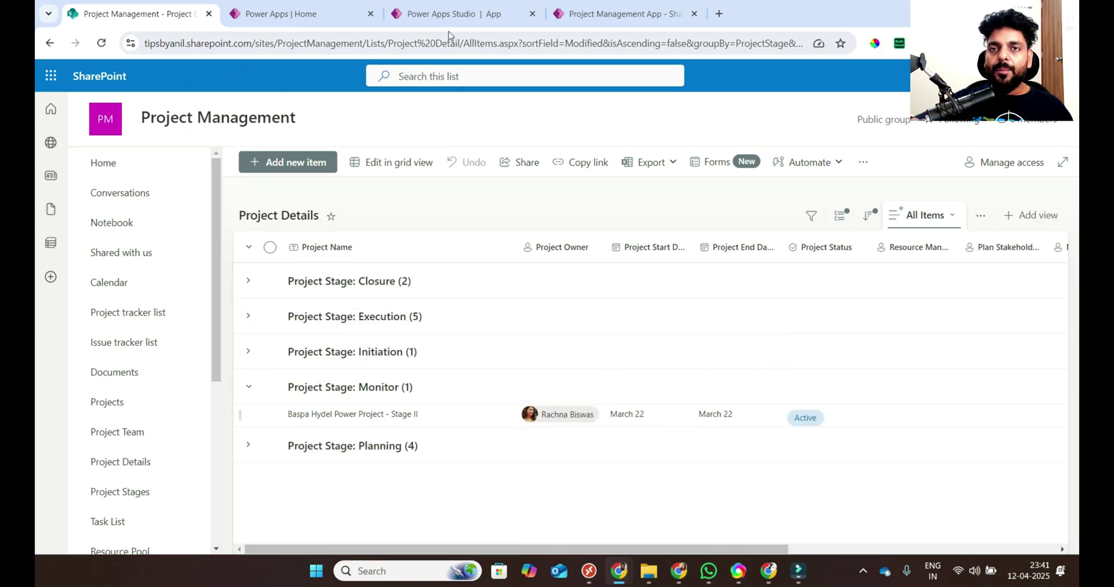
Step: Switch to Power Apps Studio and set the Items formula of Gallery1 to GroupBy('Project Details','ProjectStage','Result')
{"action": "left_click", "coordinate": [447, 15]}
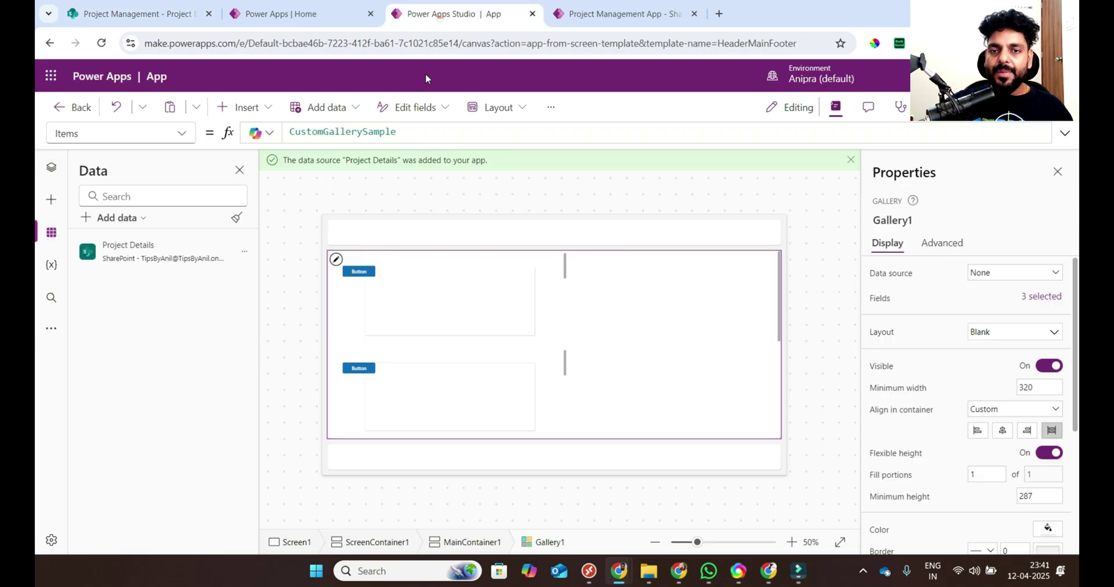
{"action": "left_click", "coordinate": [51, 167]}
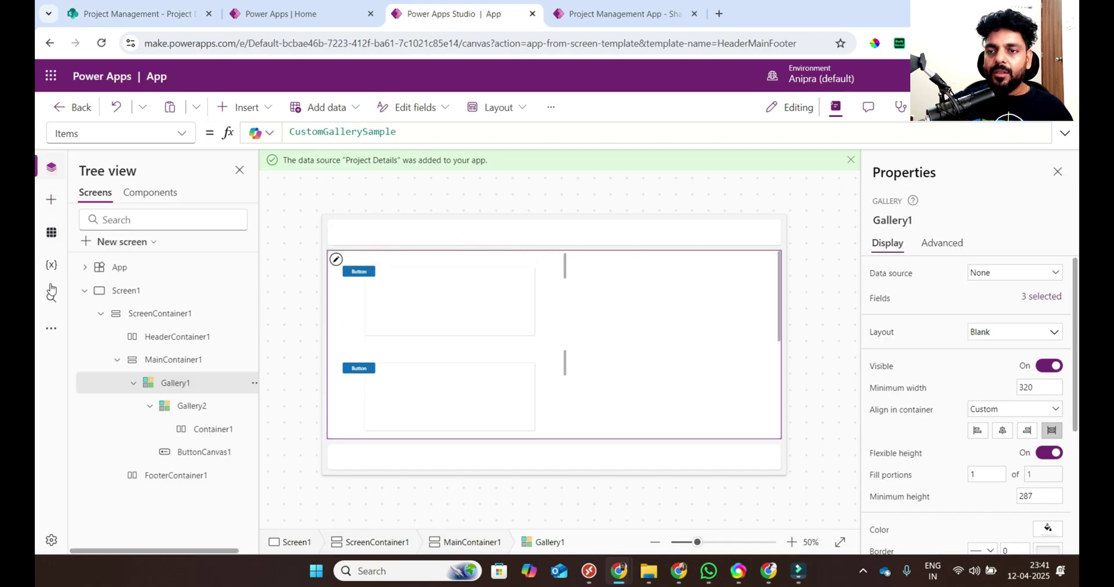
{"action": "double_click", "coordinate": [346, 132]}
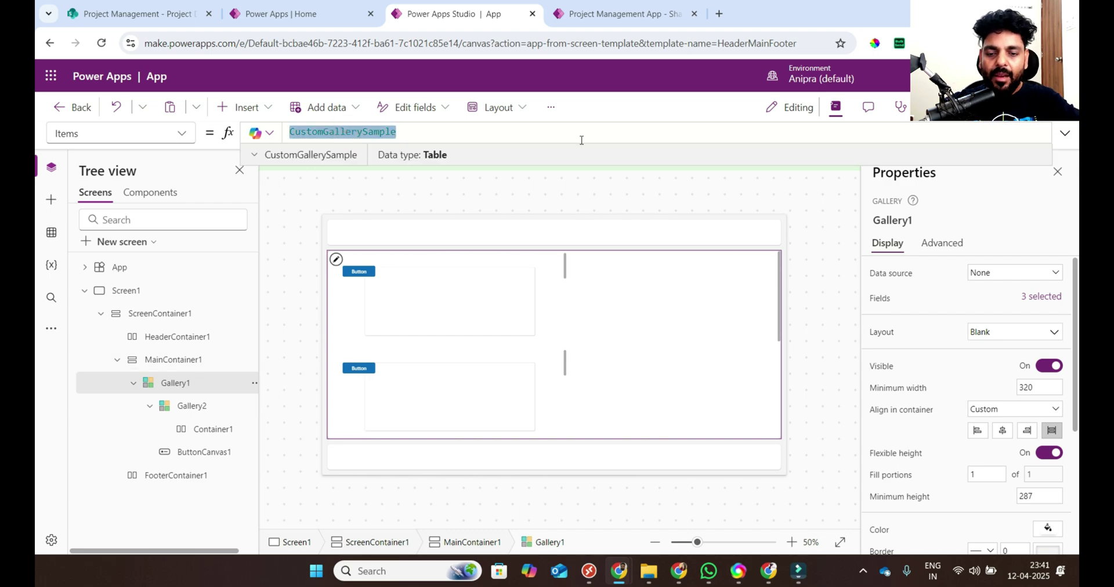
{"action": "type", "text": "GroupBy("}
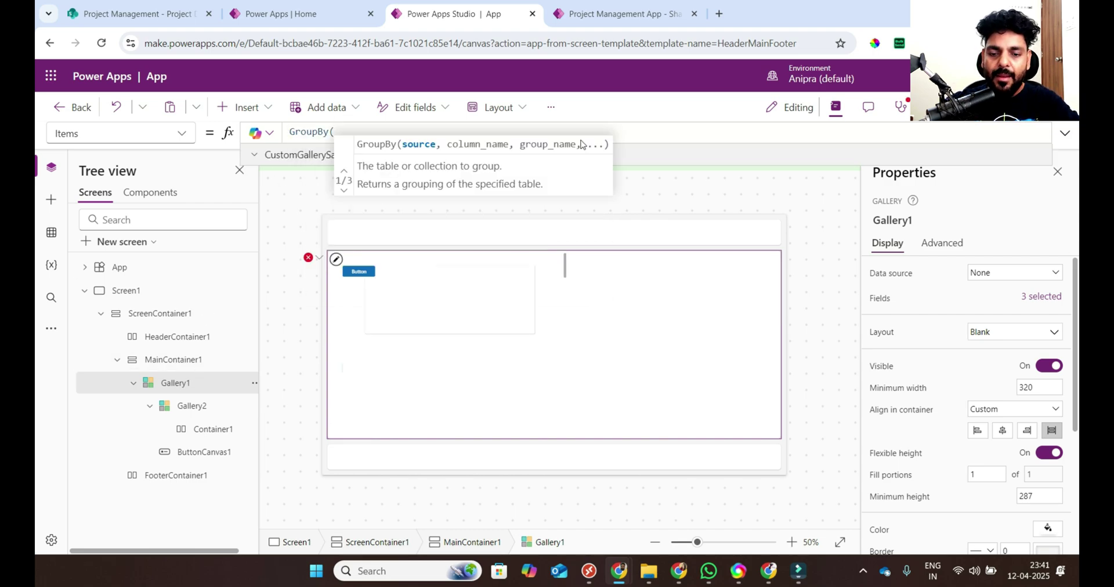
{"action": "type", "text": "proje"}
{"action": "left_click", "coordinate": [582, 144]}
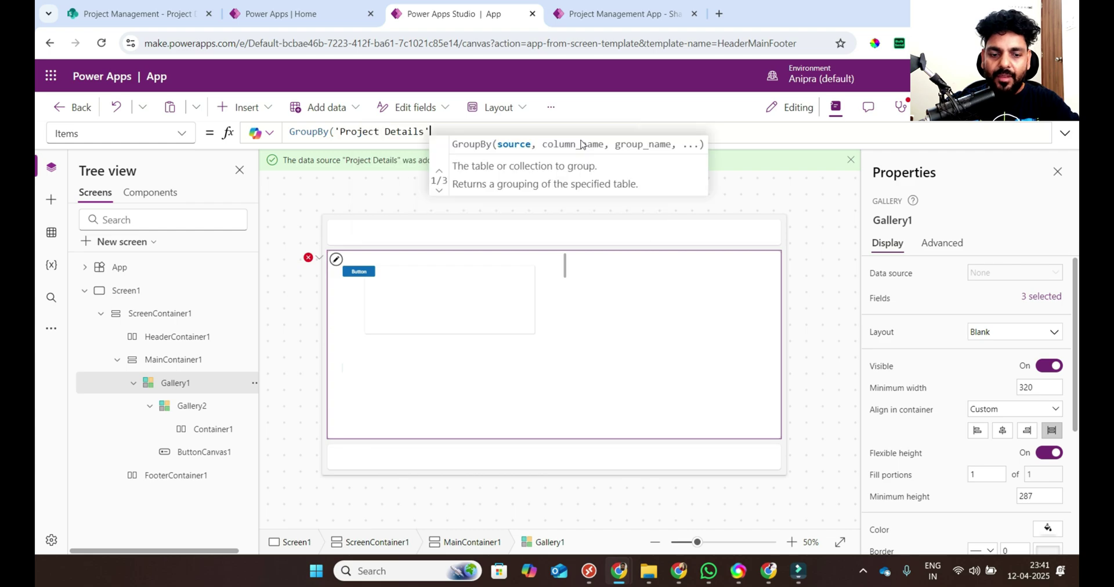
{"action": "type", "text": ","}
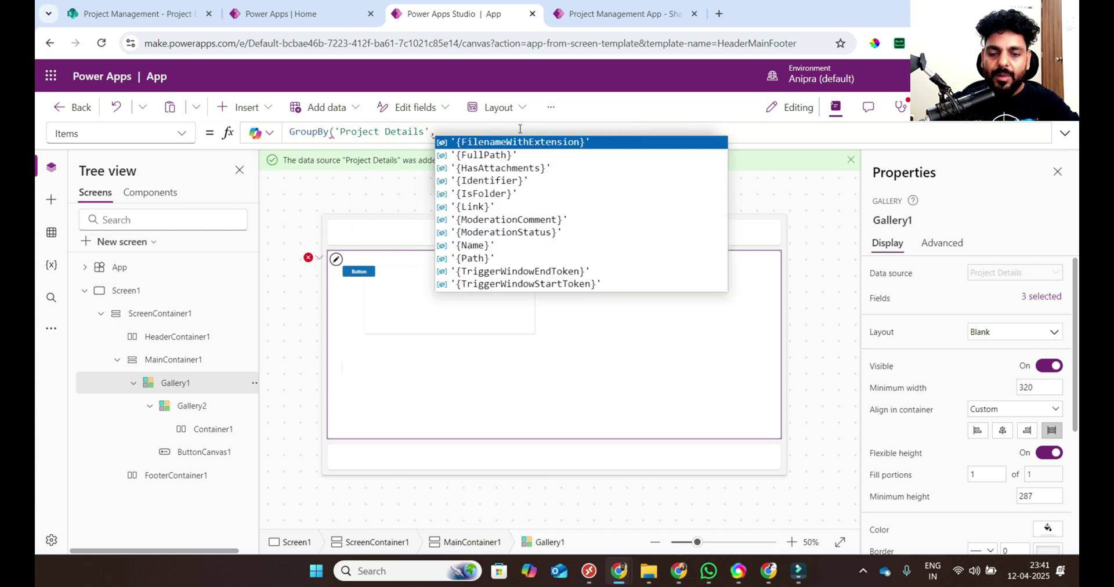
{"action": "type", "text": "st"}
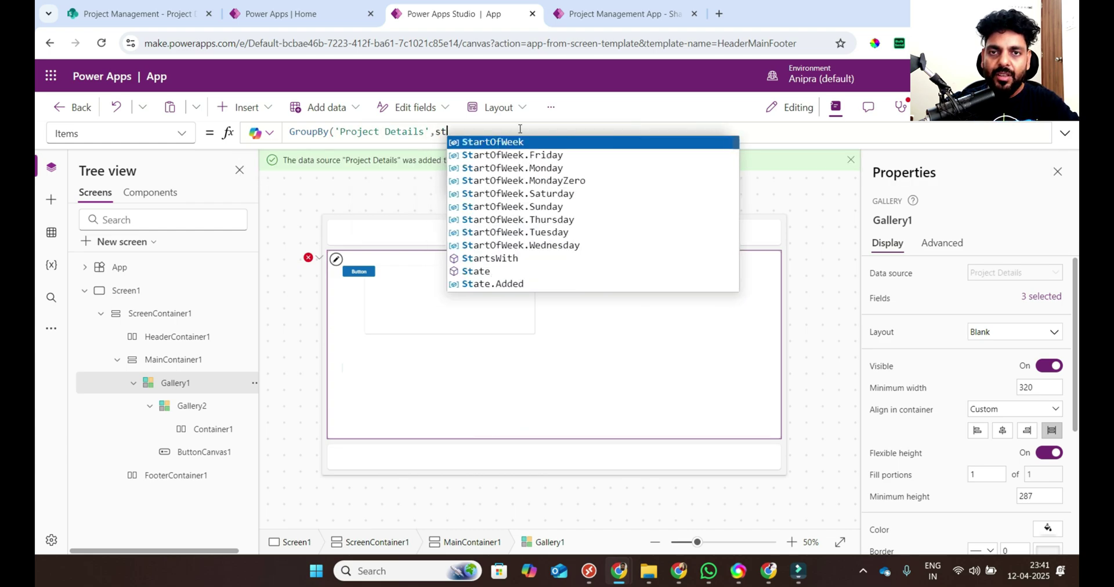
{"action": "key", "text": "BackSpace"}
{"action": "key", "text": "BackSpace"}
{"action": "type", "text": ";Project"}
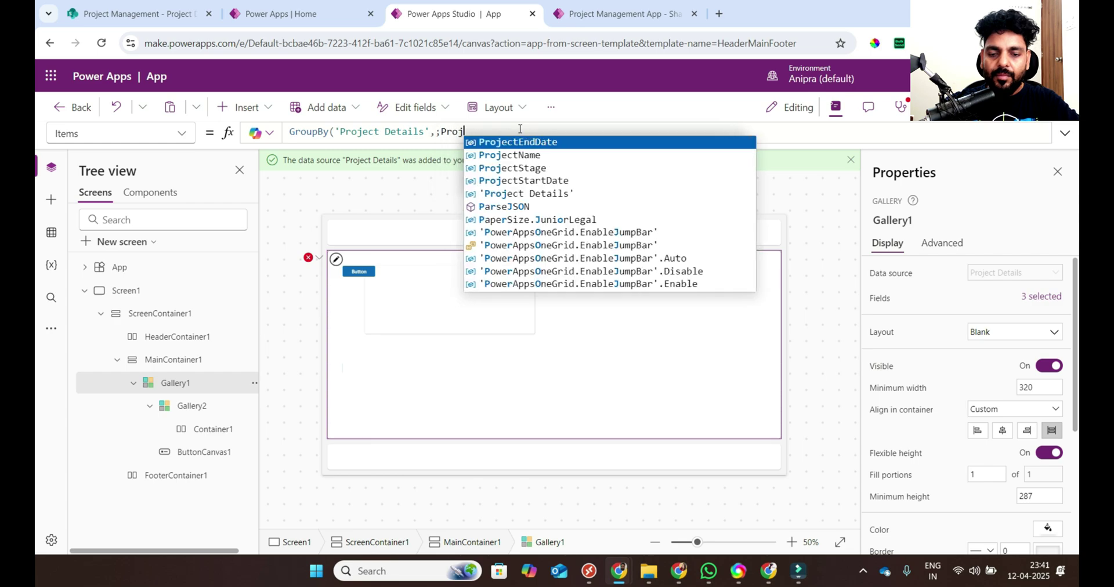
{"action": "key", "text": "Down"}
{"action": "key", "text": "Down"}
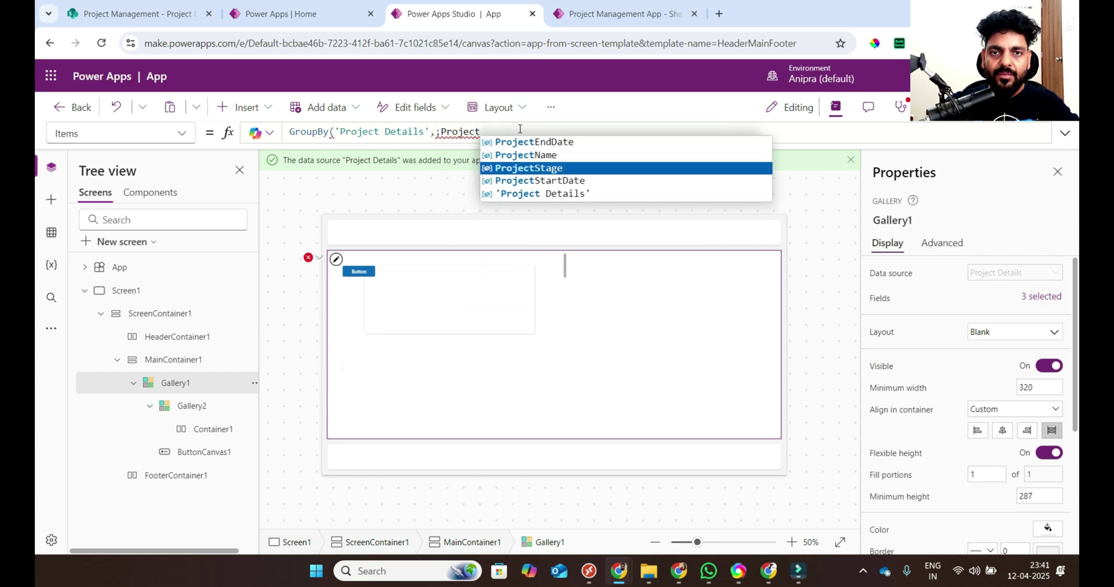
{"action": "key", "text": "Tab"}
{"action": "type", "text": "'"}
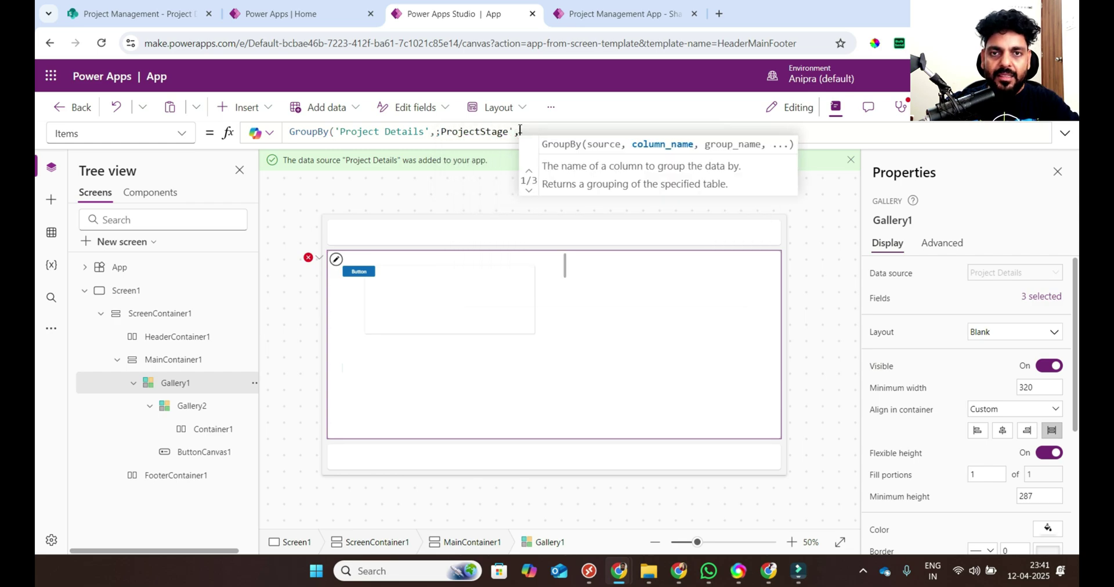
{"action": "type", "text": ",'Result"}
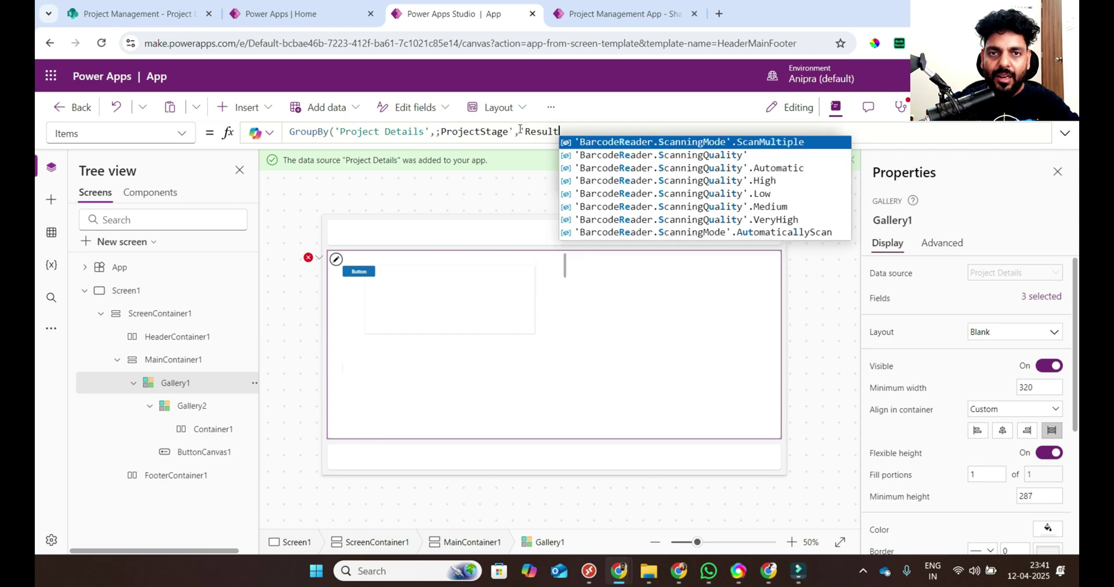
{"action": "type", "text": "')"}
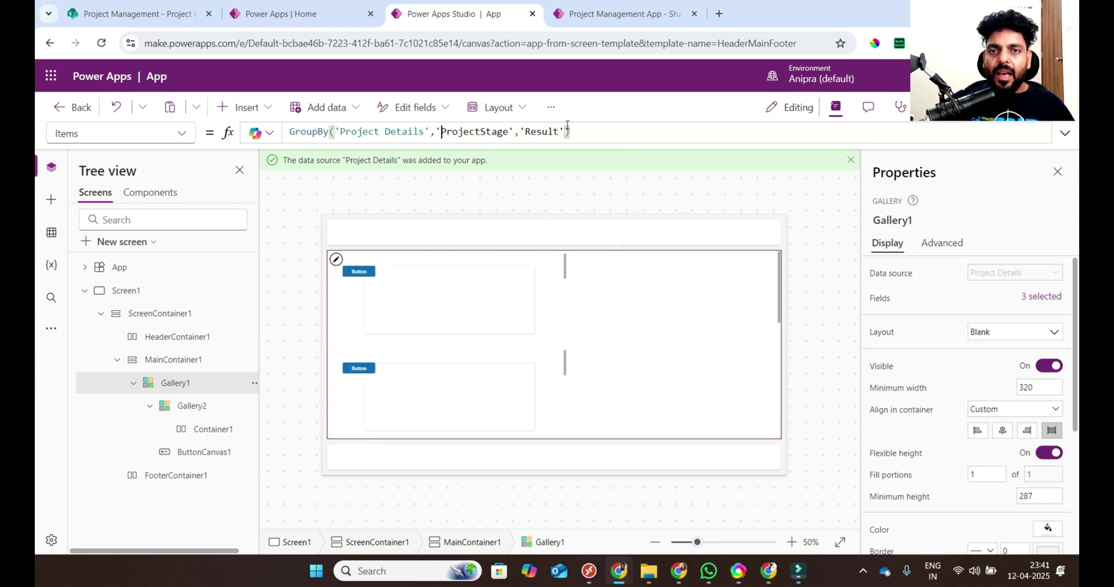
Step: Preview the table returned by the GroupBy formula and examine its ProjectStage and Result columns
{"action": "triple_click", "coordinate": [584, 128]}
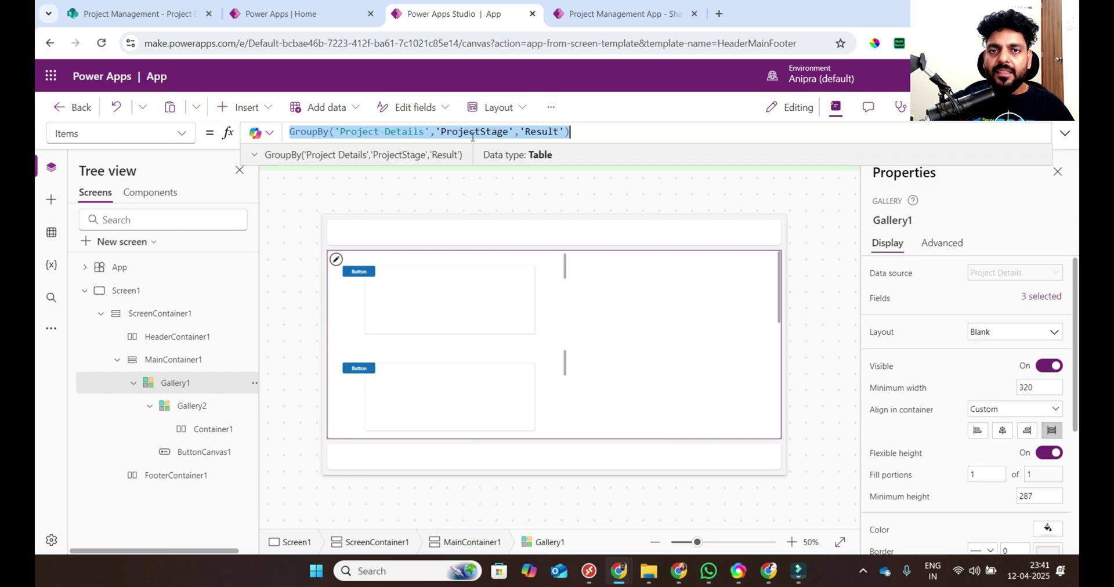
{"action": "left_click", "coordinate": [255, 155]}
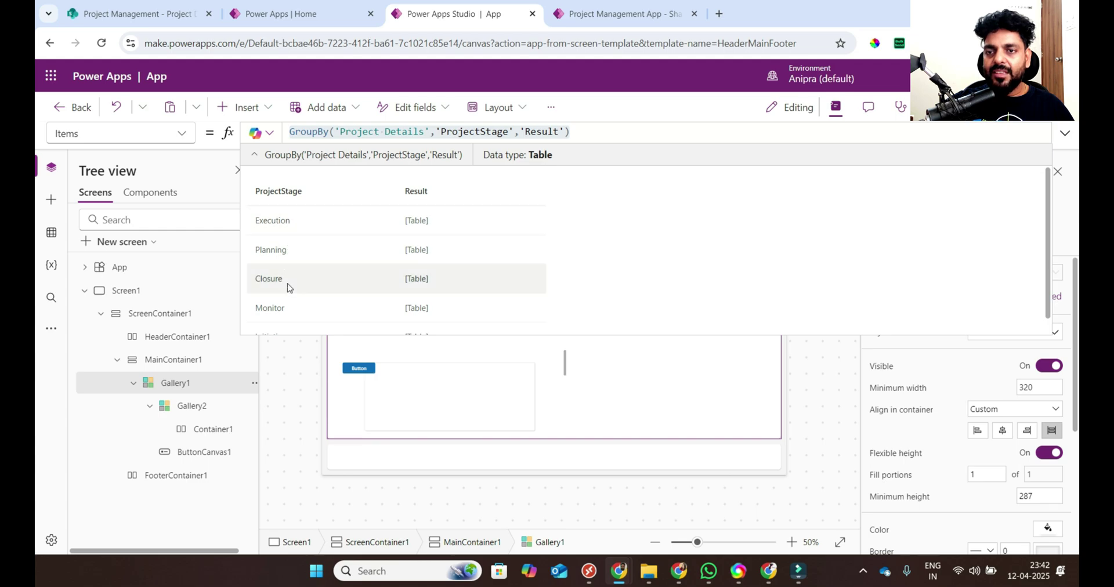
{"action": "left_click", "coordinate": [1065, 135]}
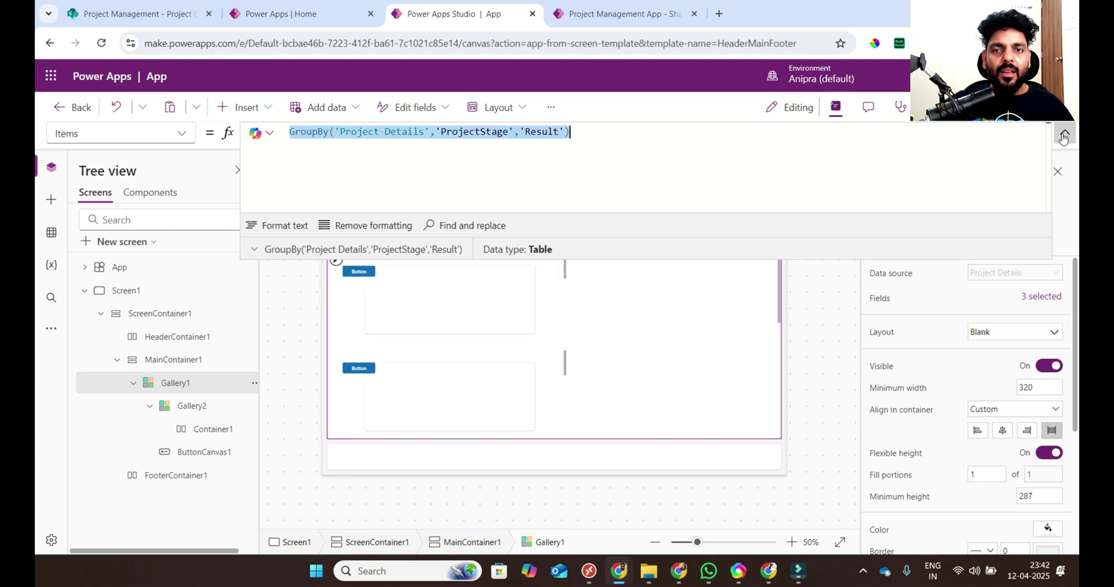
{"action": "left_click", "coordinate": [1065, 136]}
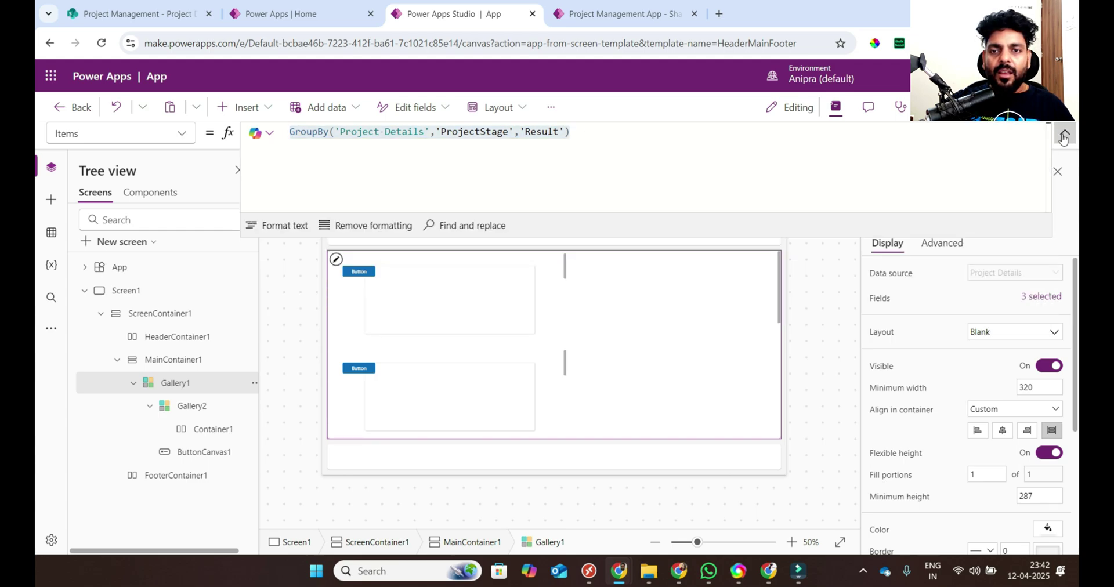
Step: Set the Text property of ButtonCanvas1 in the outer gallery to ThisItem.ProjectStage
{"action": "left_click", "coordinate": [197, 406]}
{"action": "left_click", "coordinate": [210, 455]}
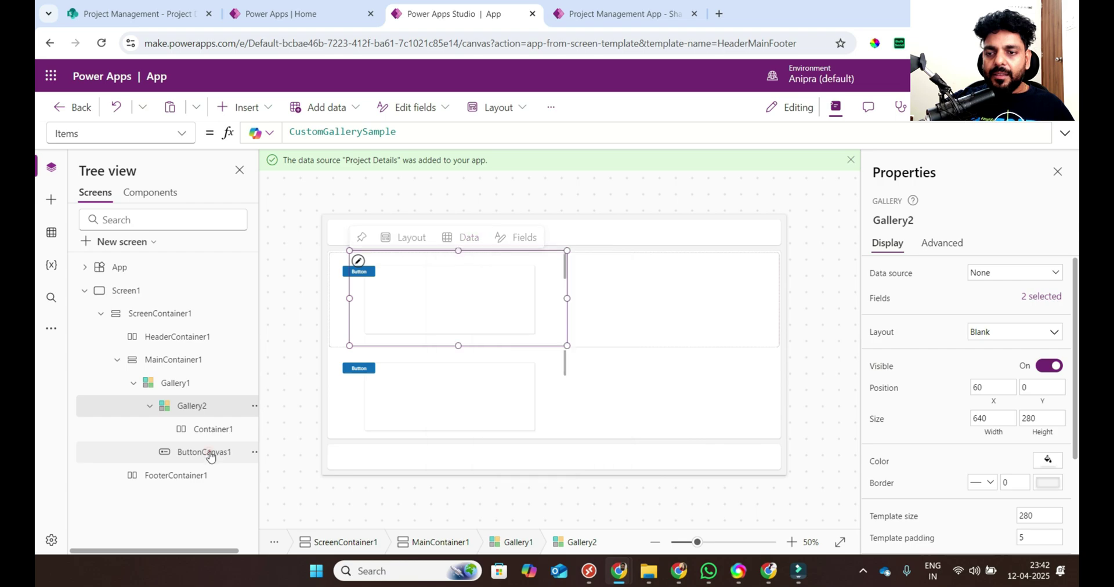
{"action": "left_click", "coordinate": [208, 454]}
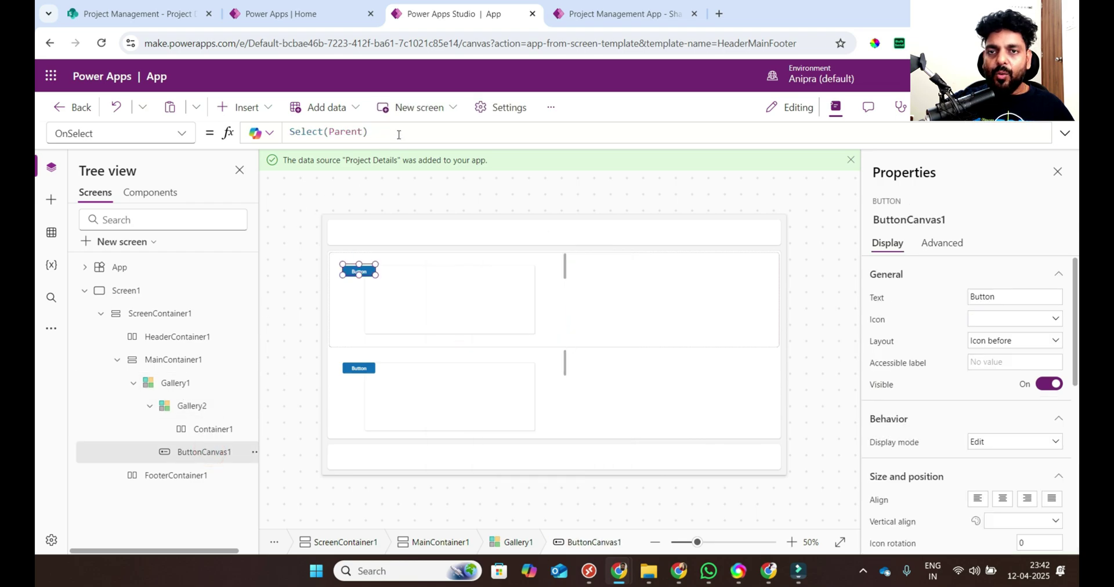
{"action": "key", "text": "ctrl+a"}
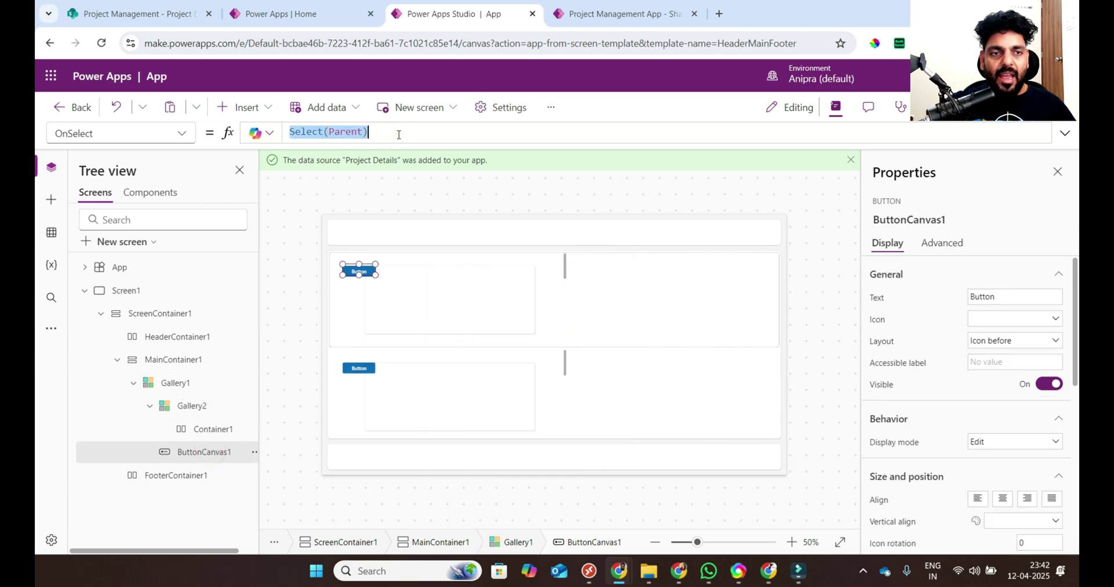
{"action": "left_click", "coordinate": [880, 299]}
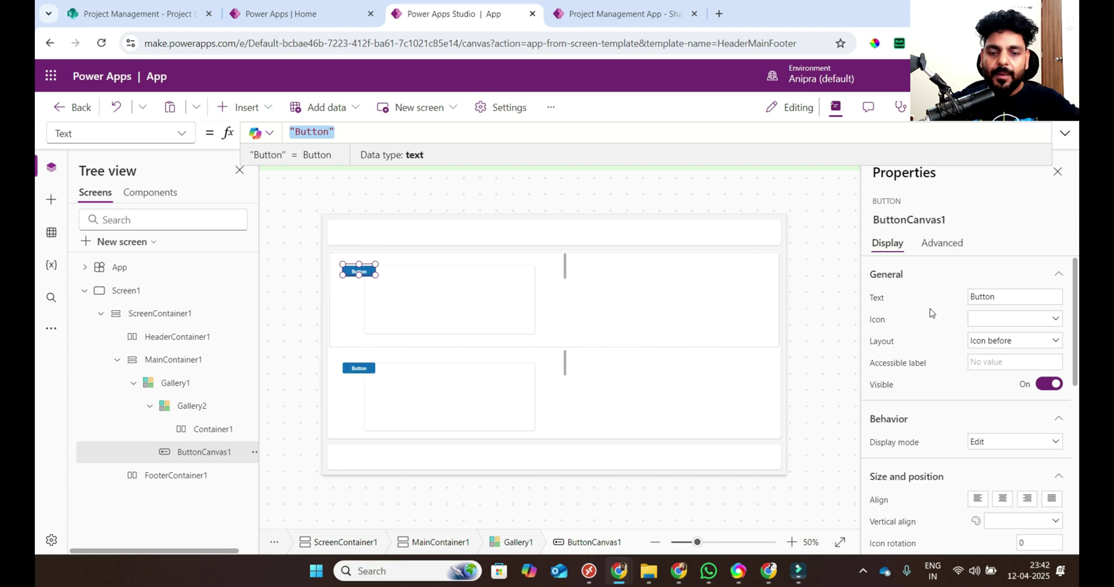
{"action": "type", "text": "thisItem.ProjectStage"}
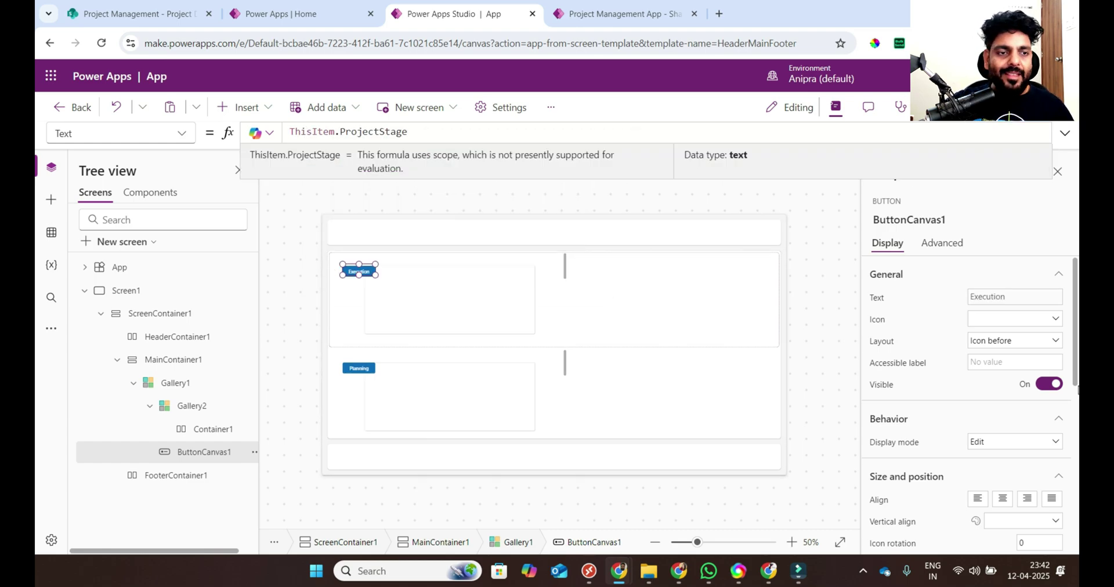
Step: Left-align the text of ButtonCanvas1 and set its X and Y position to 0
{"action": "scroll", "coordinate": [964, 432], "scroll_direction": "down", "scroll_amount": 1}
{"action": "left_click", "coordinate": [977, 433]}
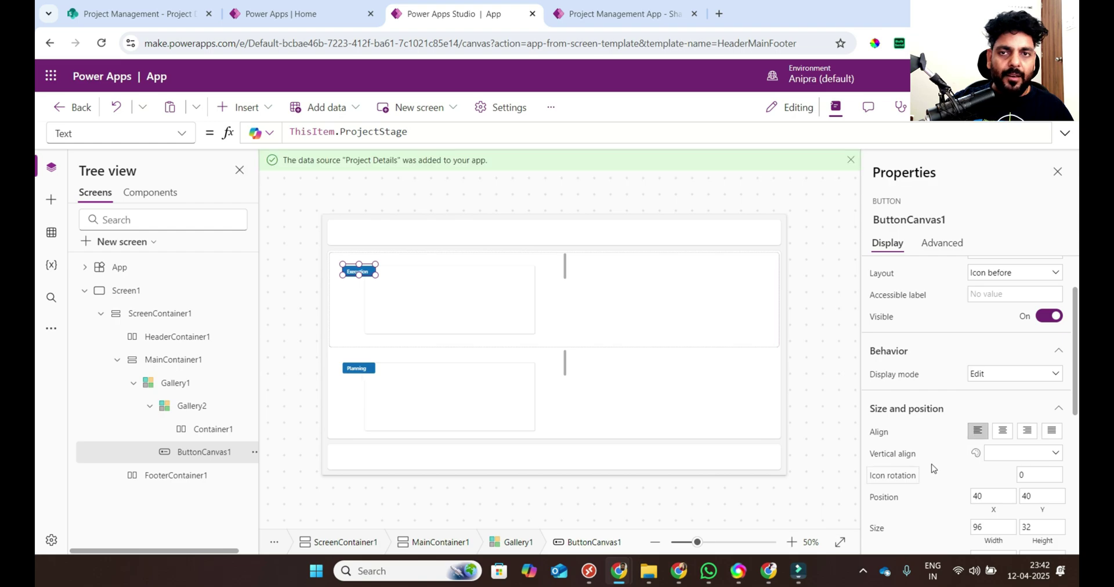
{"action": "scroll", "coordinate": [943, 465], "scroll_direction": "down", "scroll_amount": 2}
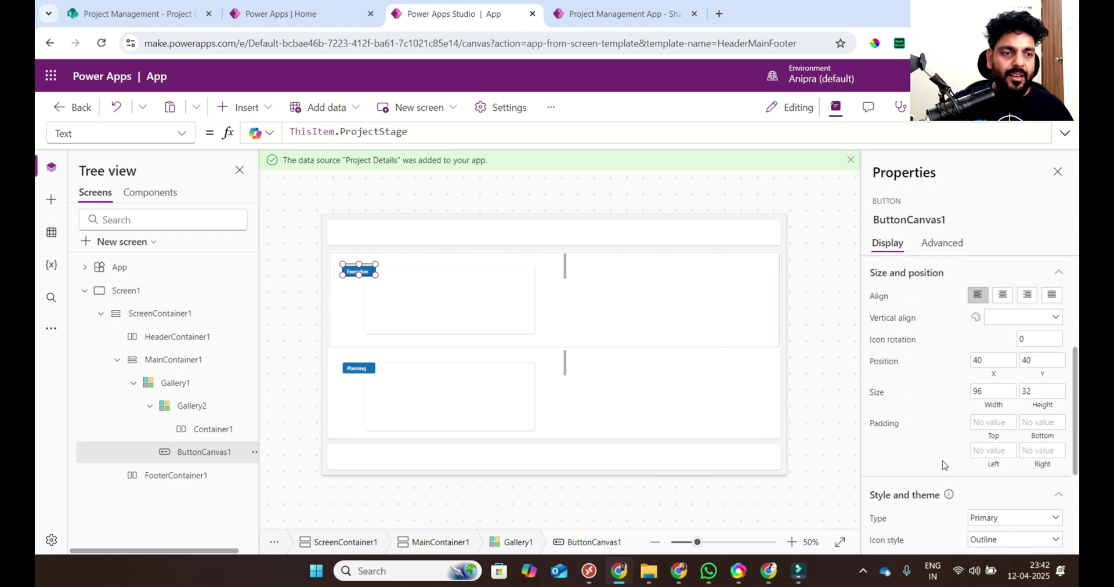
{"action": "left_click", "coordinate": [994, 378]}
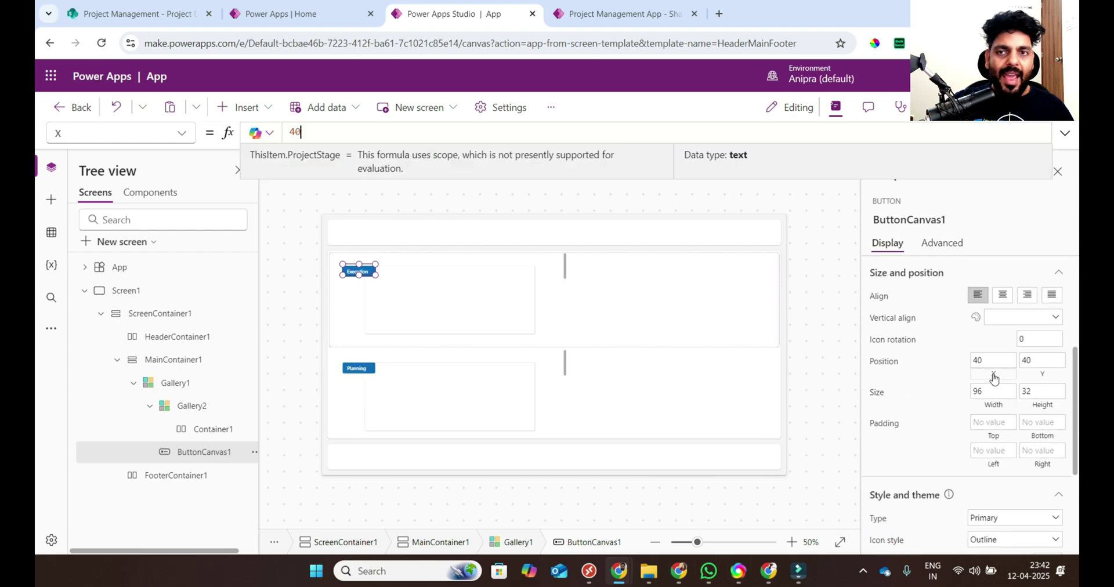
{"action": "left_click", "coordinate": [1031, 373]}
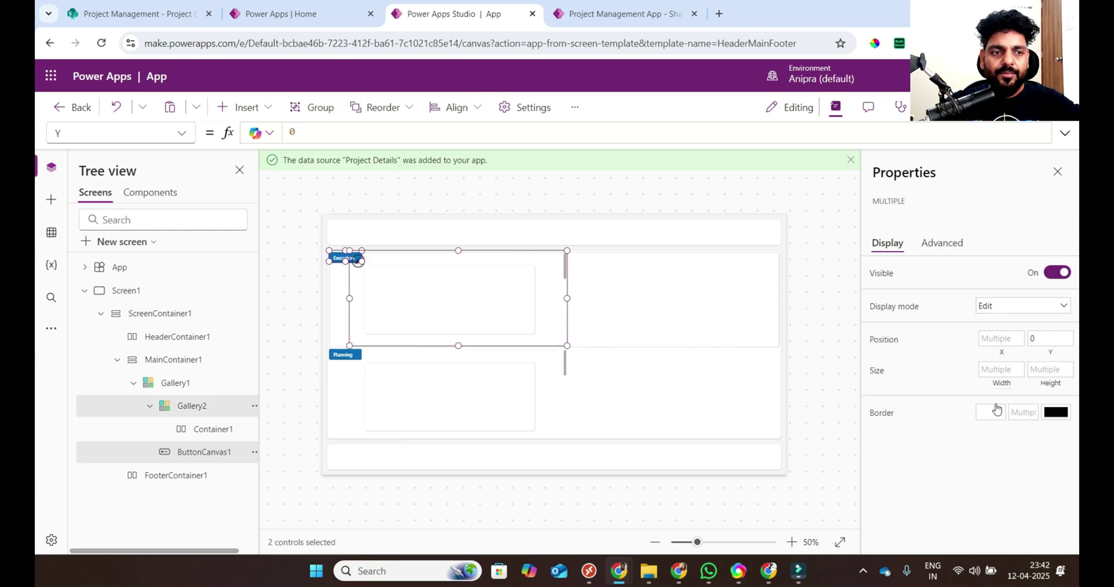
Step: Set the width of ButtonCanvas1 to Parent.Width and its height to Parent.TemplateHeight
{"action": "scroll", "coordinate": [963, 464], "scroll_direction": "down", "scroll_amount": 3}
{"action": "left_click", "coordinate": [994, 476]}
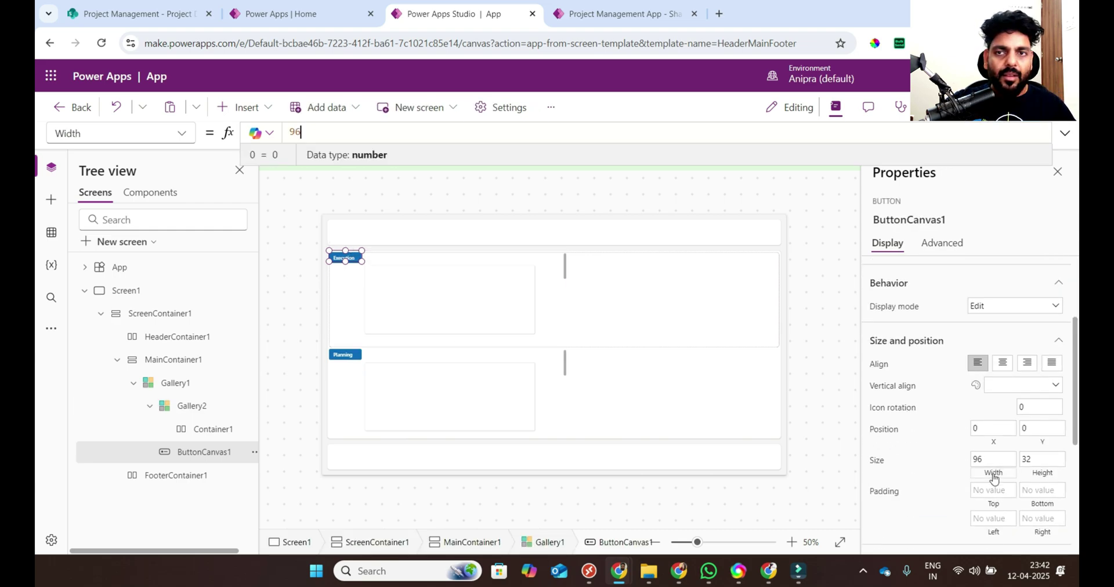
{"action": "type", "text": "pare"}
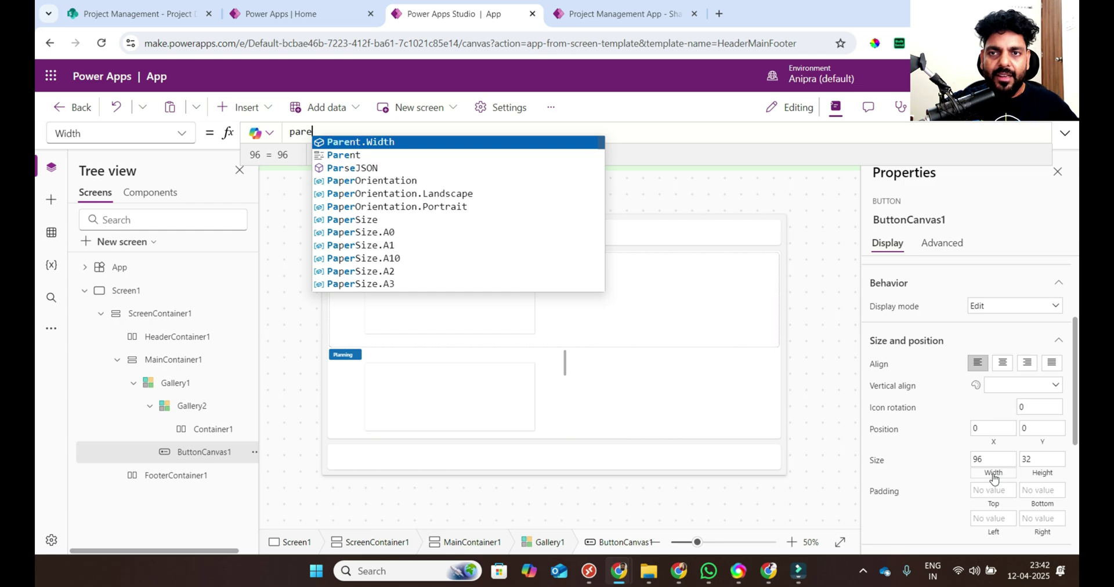
{"action": "key", "text": "Tab"}
{"action": "left_click", "coordinate": [1042, 474]}
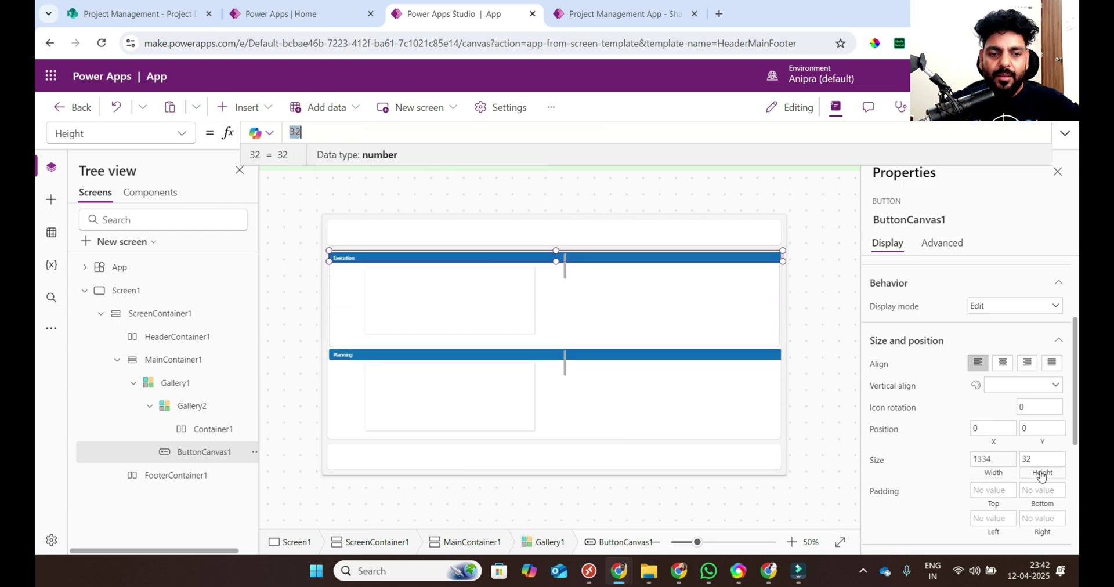
{"action": "type", "text": "pare"}
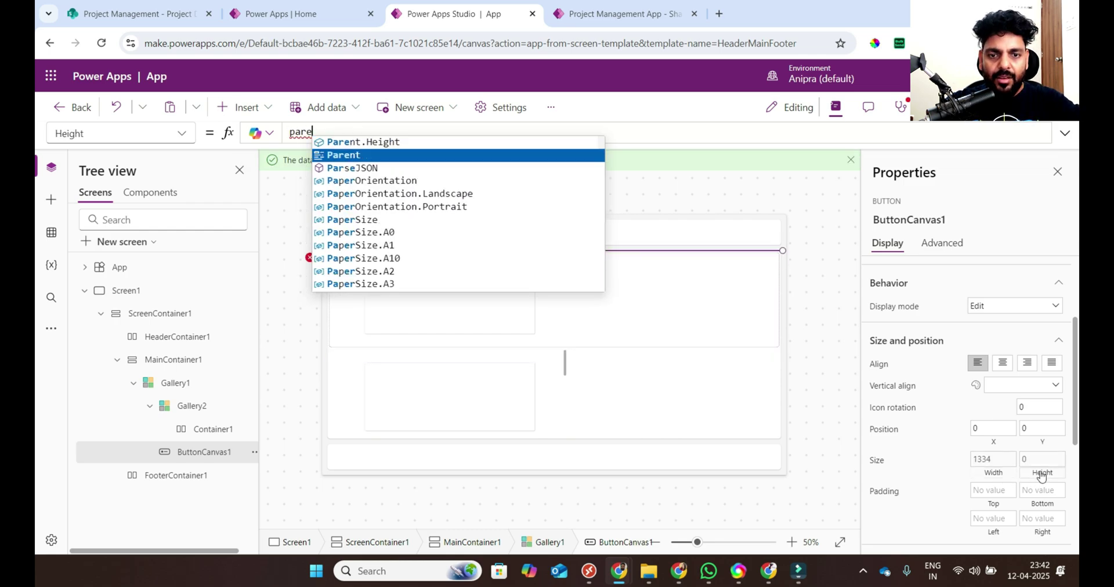
{"action": "type", "text": "nt.templ"}
{"action": "key", "text": "Tab"}
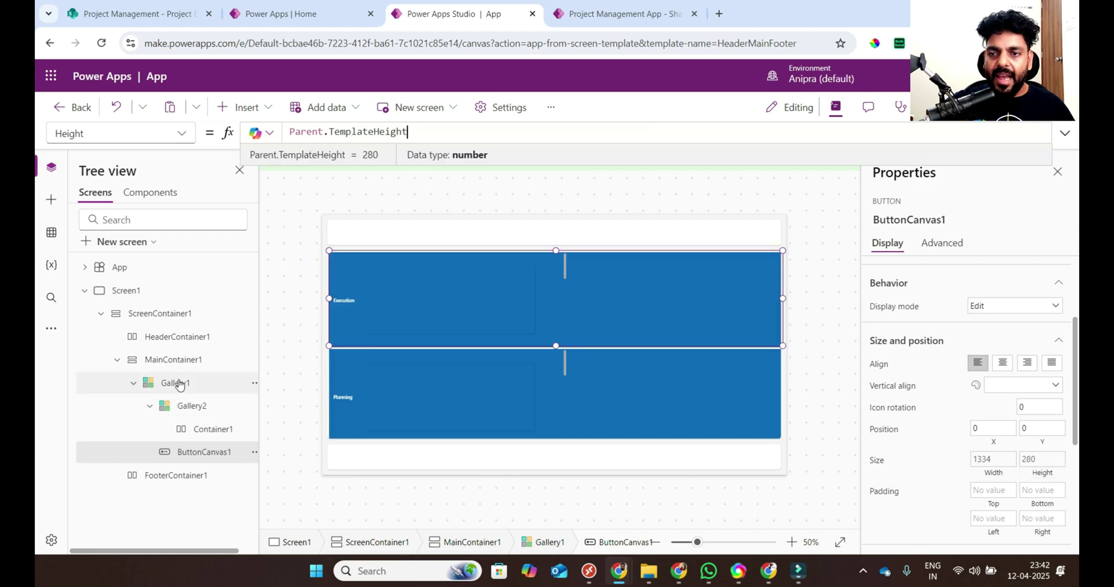
Step: Set the outer gallery Gallery1's template size to 30 and its template padding to 0
{"action": "left_click", "coordinate": [174, 382]}
{"action": "scroll", "coordinate": [924, 393], "scroll_direction": "down", "scroll_amount": 5}
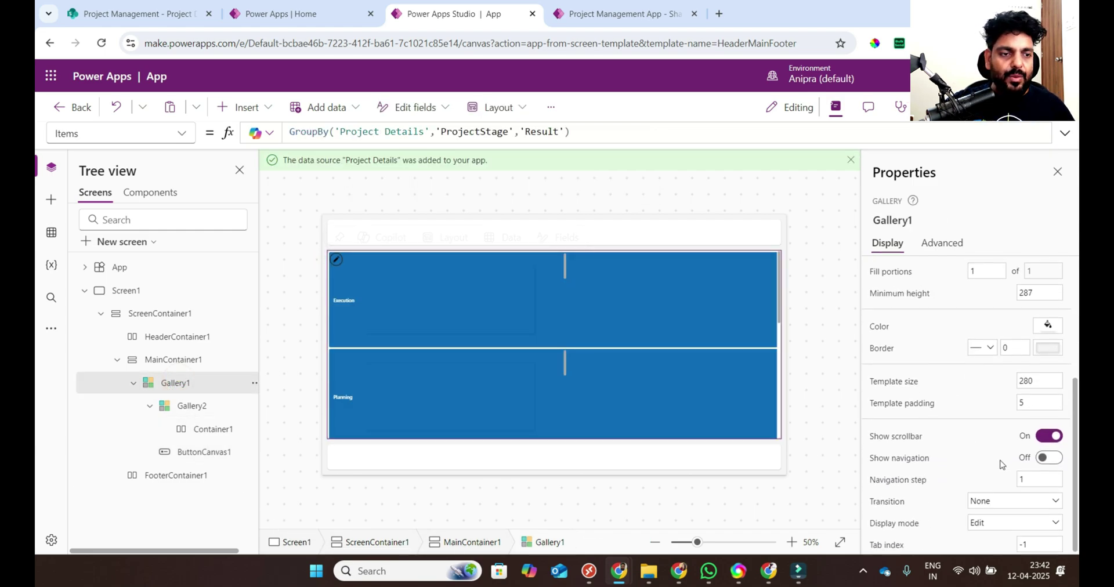
{"action": "left_click", "coordinate": [912, 384]}
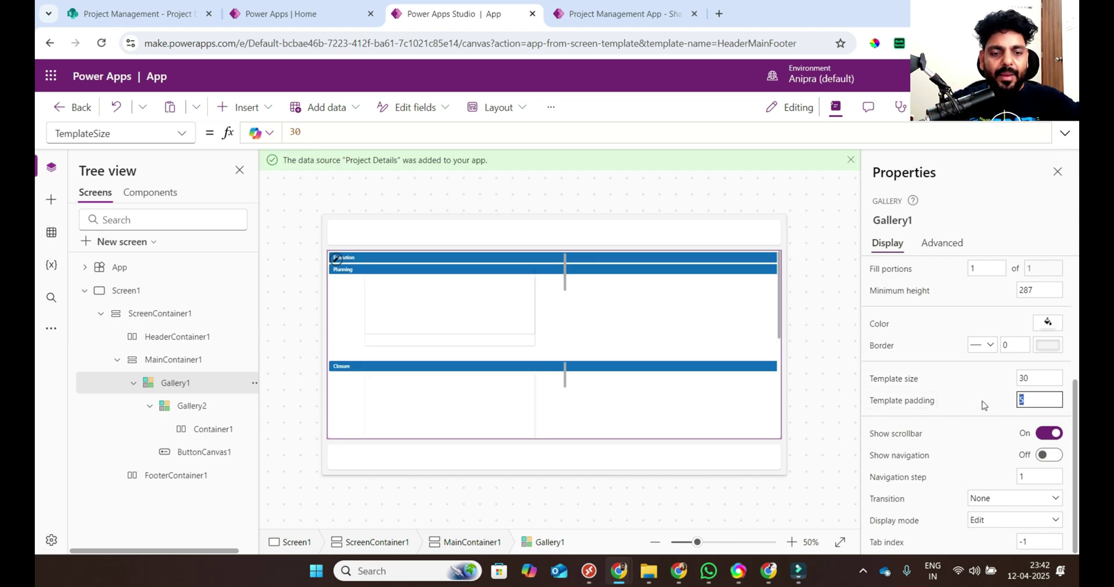
{"action": "key", "text": "Tab"}
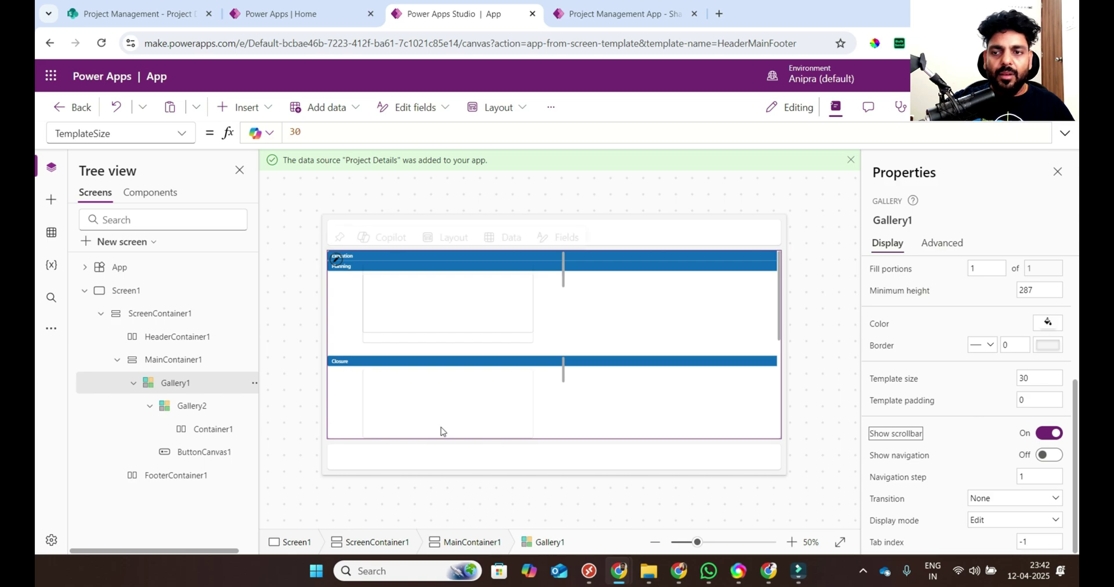
Step: Set the Items property of the nested Gallery2 to ThisItem.Result
{"action": "left_click", "coordinate": [180, 405]}
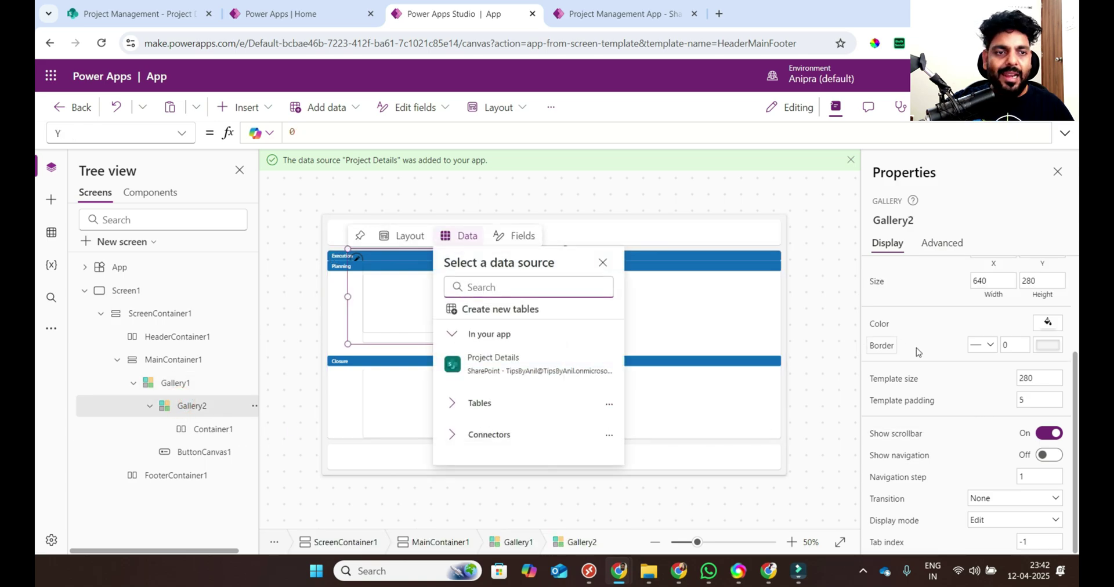
{"action": "scroll", "coordinate": [917, 346], "scroll_direction": "up", "scroll_amount": 3}
{"action": "left_click", "coordinate": [938, 310]}
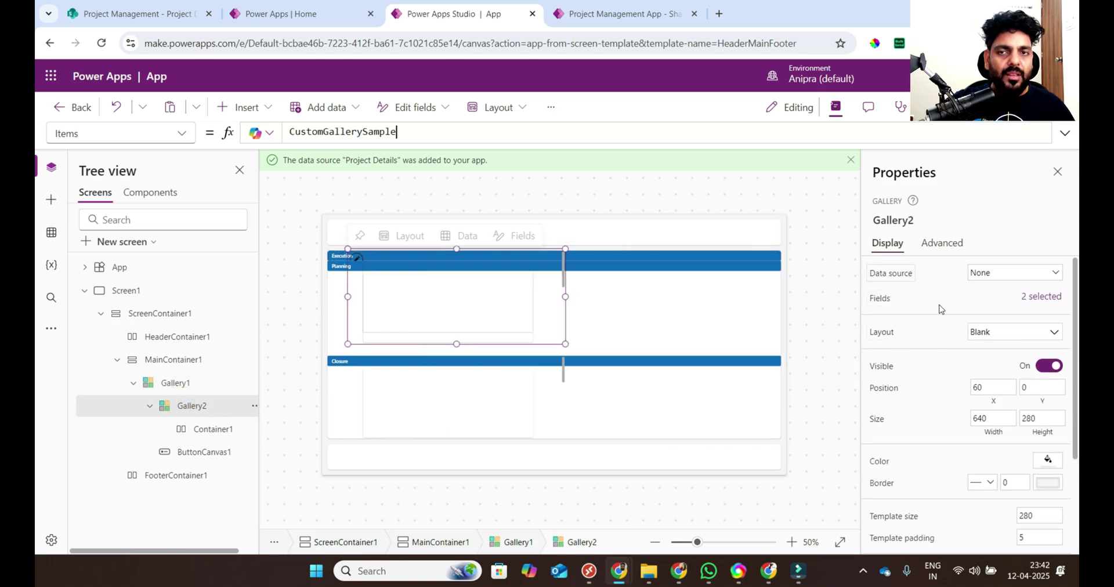
{"action": "key", "text": "ctrl+a"}
{"action": "type", "text": "this"}
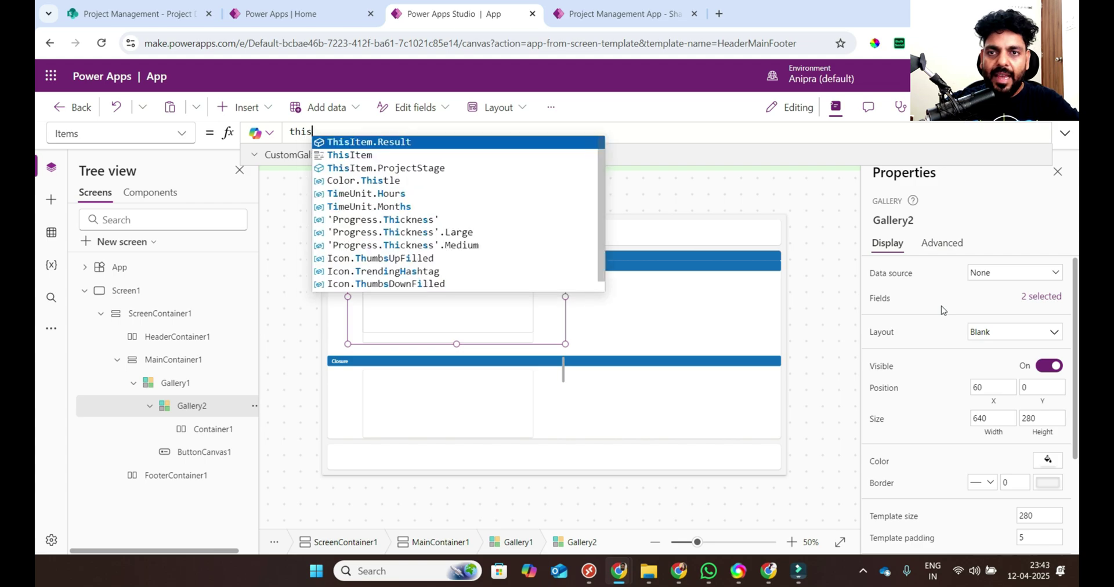
{"action": "key", "text": "Tab"}
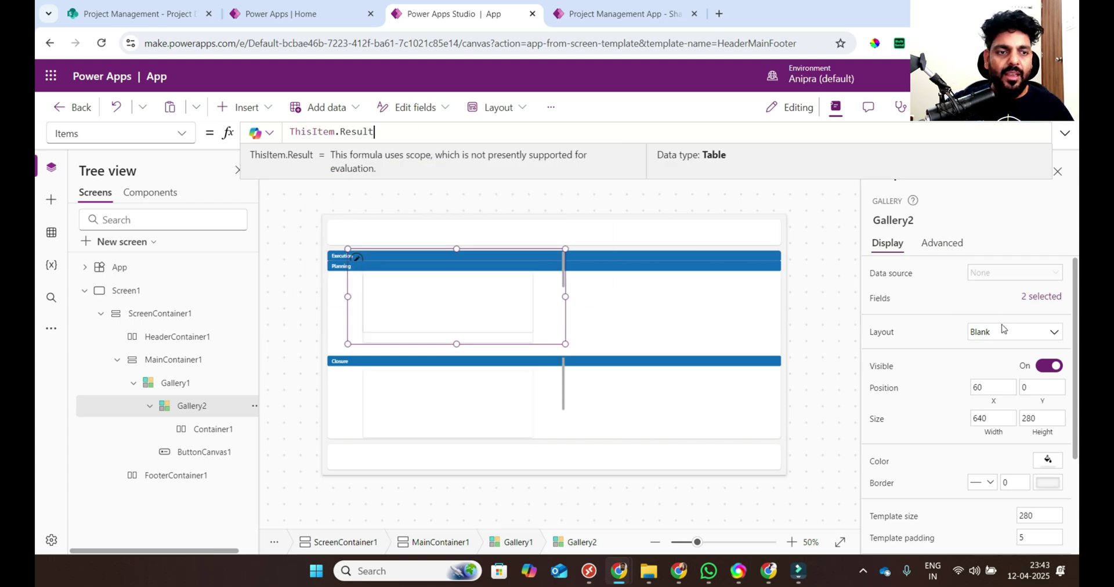
Step: Position Gallery2 at X 0 and set its Y to ButtonCanvas1.Height
{"action": "left_click", "coordinate": [995, 405]}
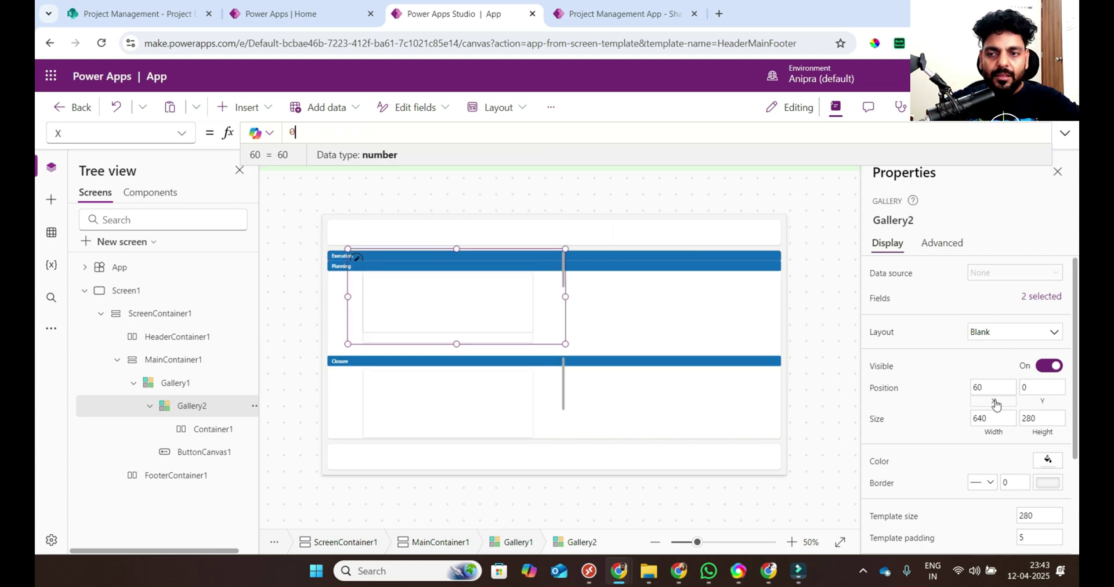
{"action": "type", "text": "0"}
{"action": "left_click", "coordinate": [1042, 408]}
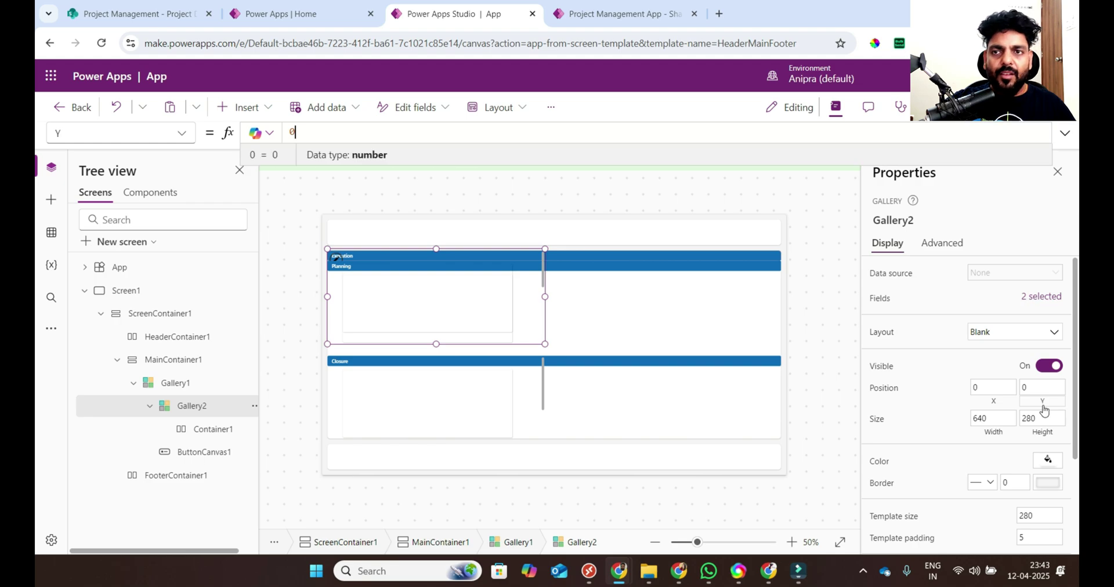
{"action": "type", "text": "ton"}
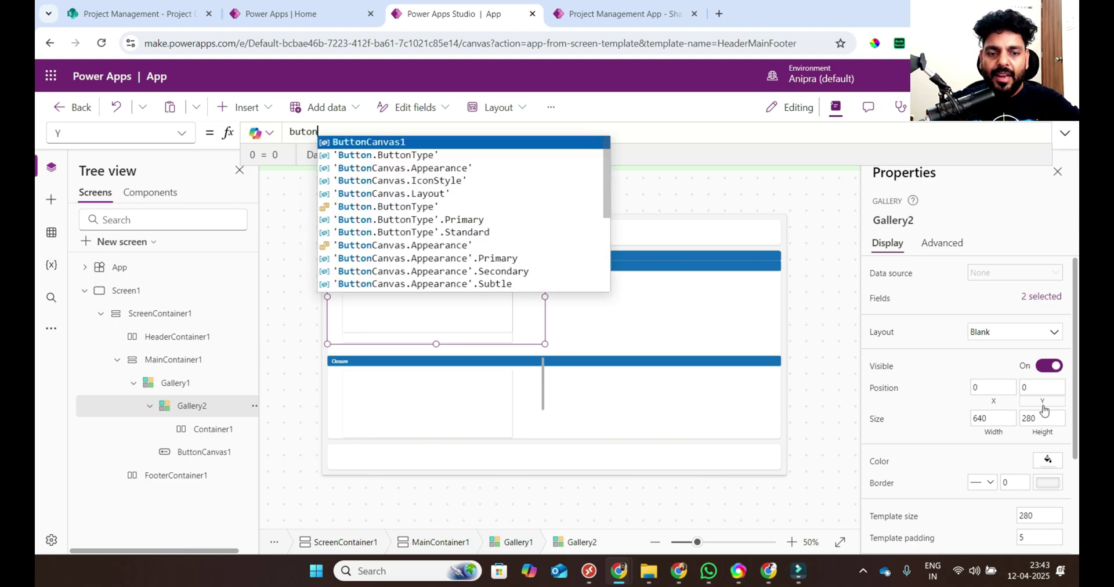
{"action": "key", "text": "Tab"}
{"action": "type", "text": ".h"}
{"action": "key", "text": "Tab"}
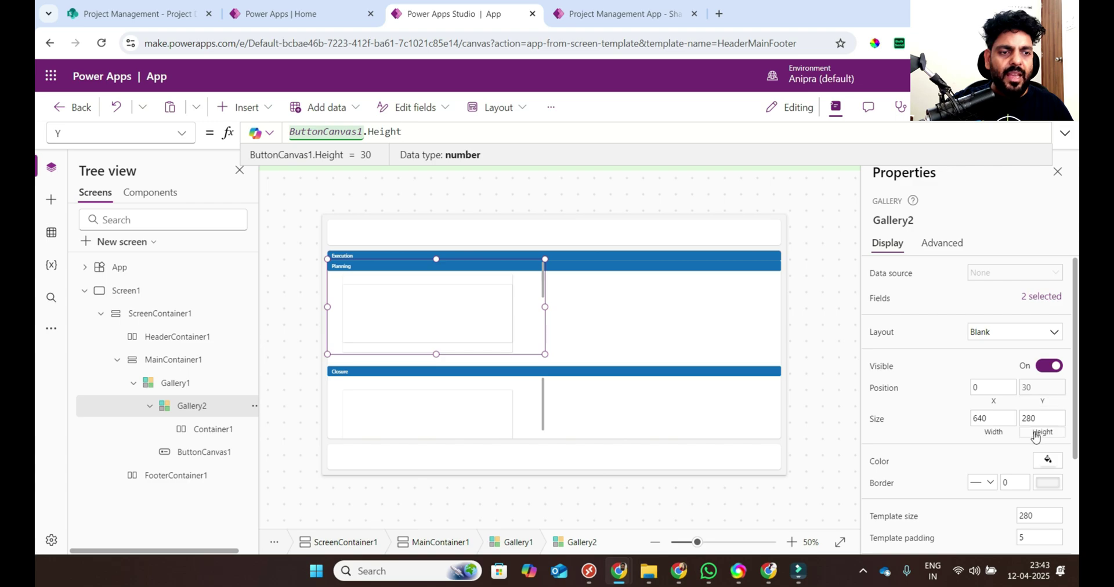
Step: Set Gallery2's Height to the formula CountRows(ThisItem.Result)*Gallery2.TemplateHeight
{"action": "left_click", "coordinate": [1035, 437]}
{"action": "type", "text": "CountRows("}
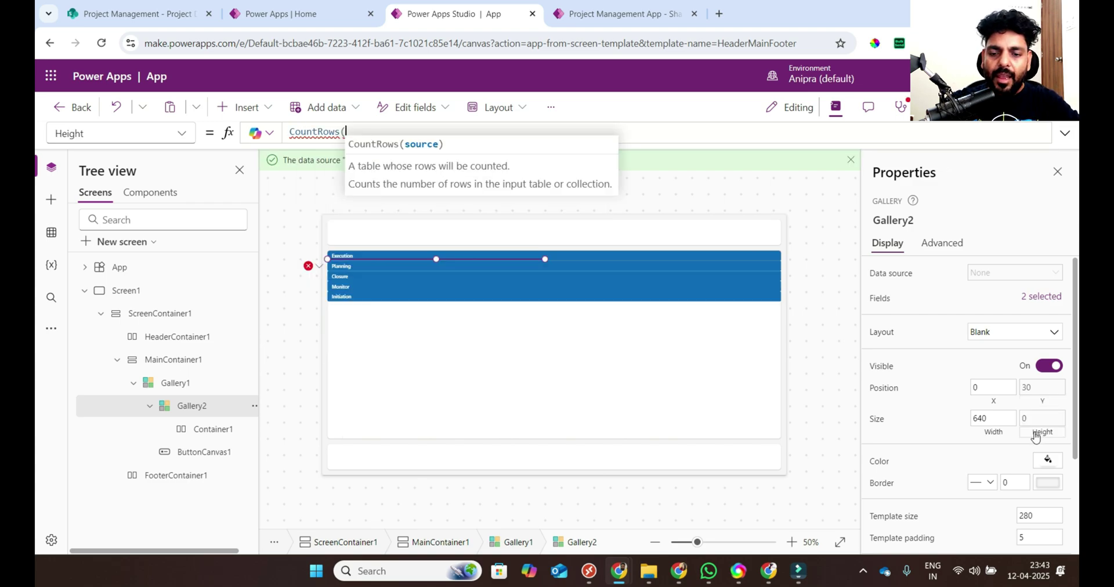
{"action": "type", "text": "ThisItem.Result)"}
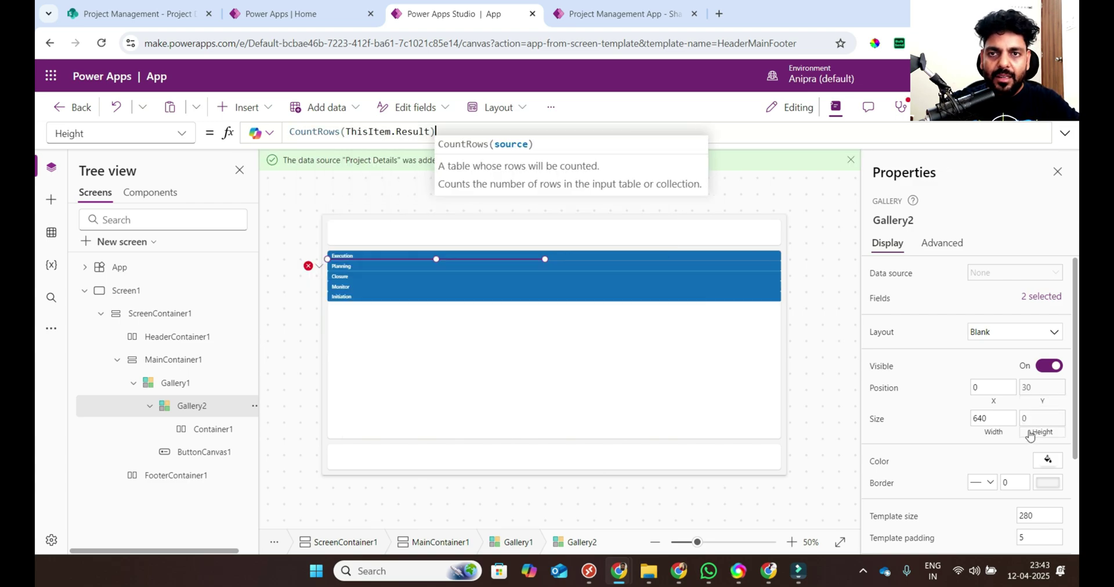
{"action": "type", "text": "*gallery2"}
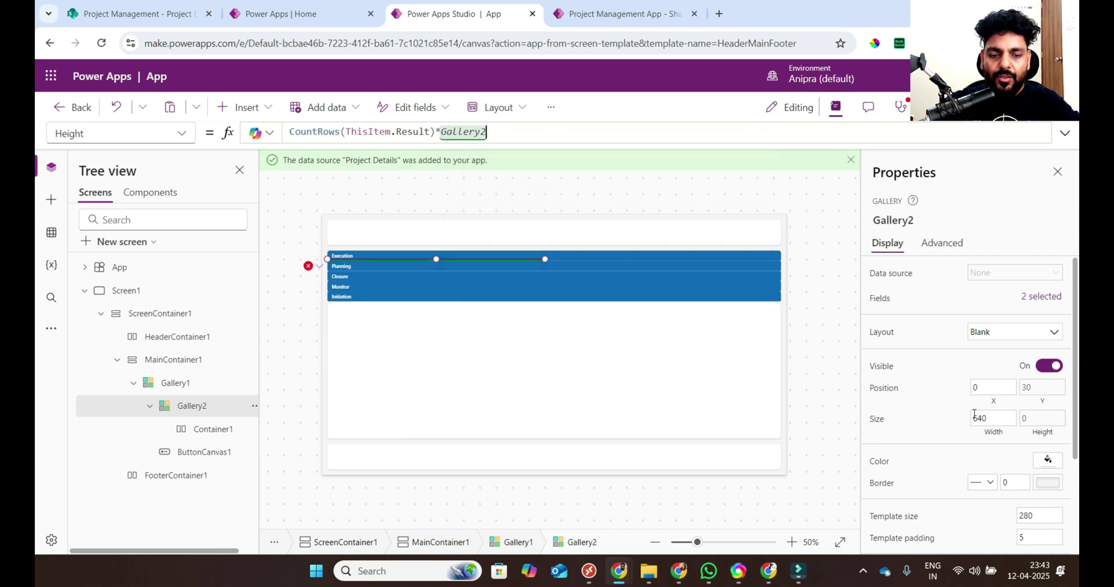
{"action": "type", "text": ".TemplateHeight"}
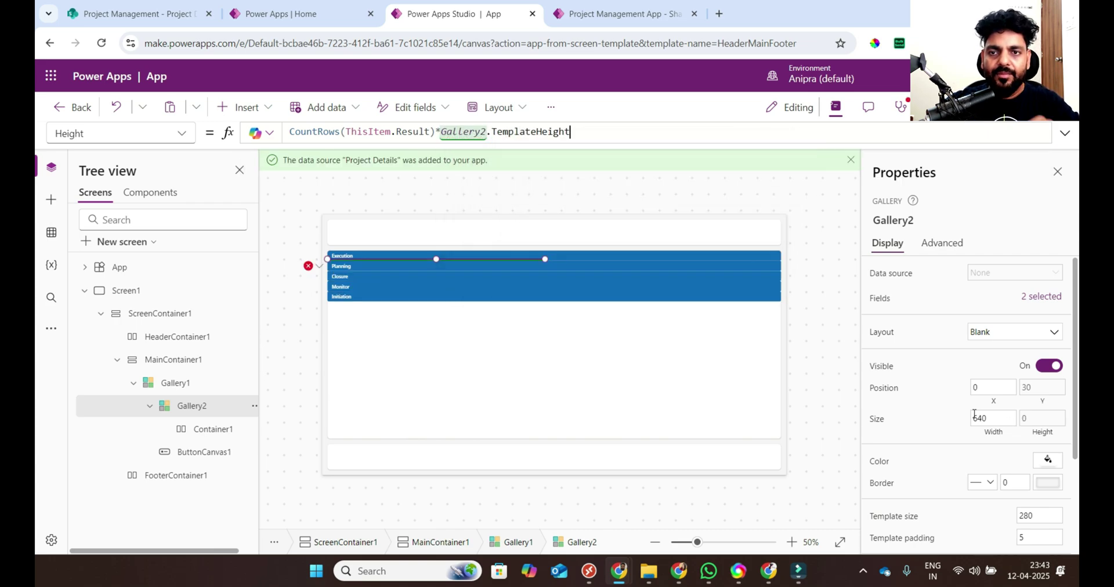
Step: Set the template size of the nested Gallery2 to 30
{"action": "scroll", "coordinate": [1038, 539], "scroll_direction": "down", "scroll_amount": 1}
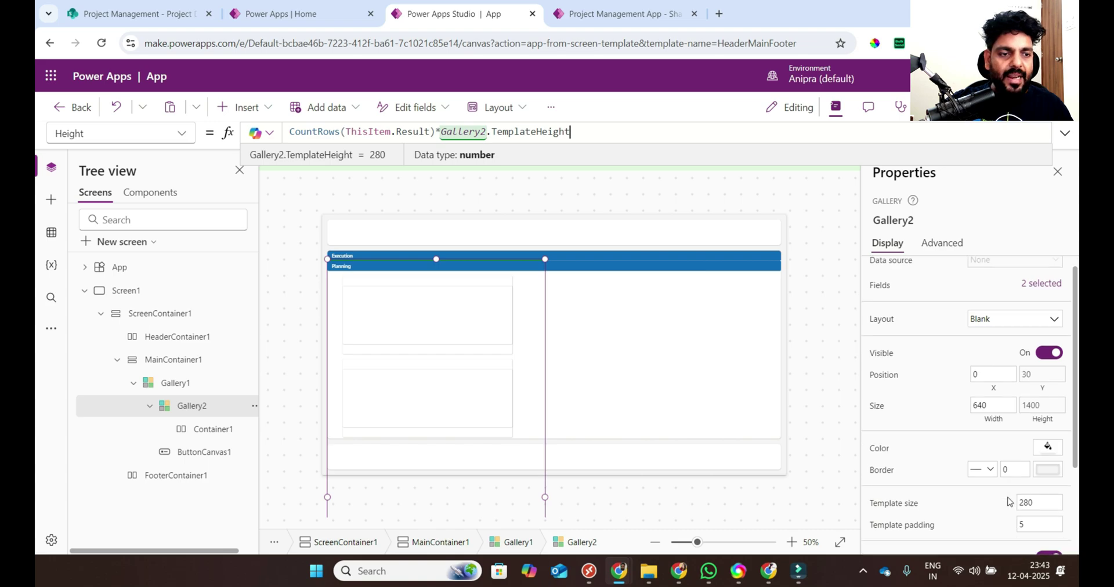
{"action": "left_click", "coordinate": [900, 456]}
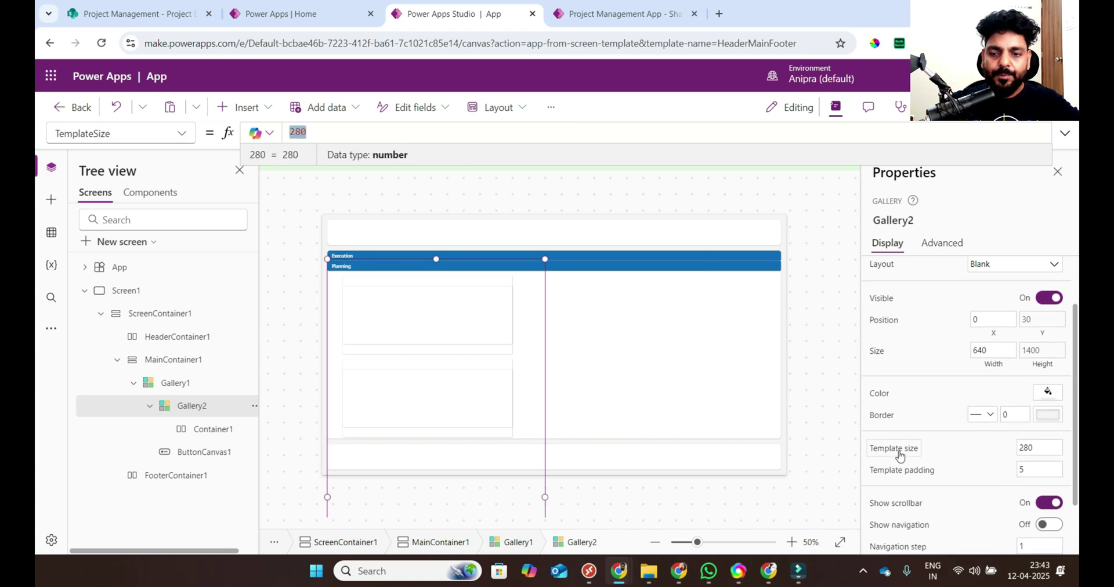
{"action": "type", "text": "309"}
{"action": "key", "text": "BackSpace"}
{"action": "key", "text": "BackSpace"}
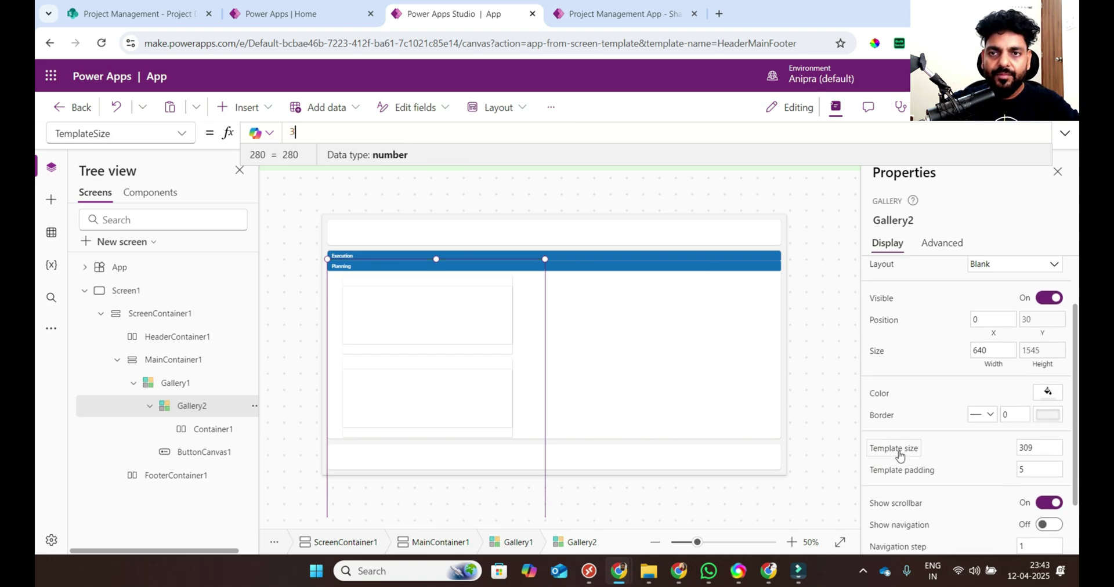
{"action": "type", "text": "0"}
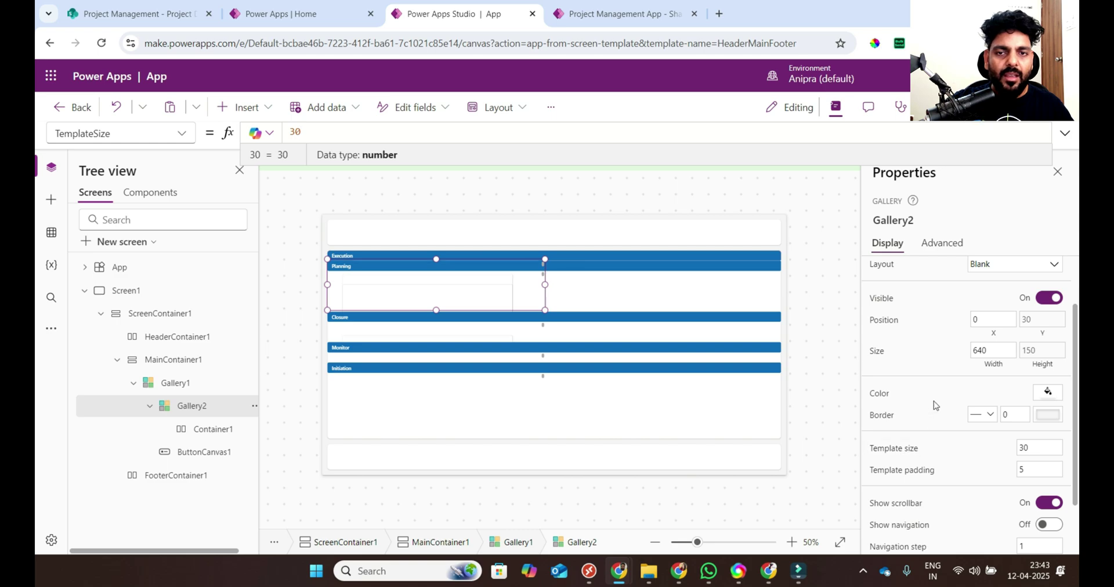
Step: Position Container1 at X 0 and Y 0, with width Parent.Width and height Parent.TemplateHeight
{"action": "left_click", "coordinate": [214, 430]}
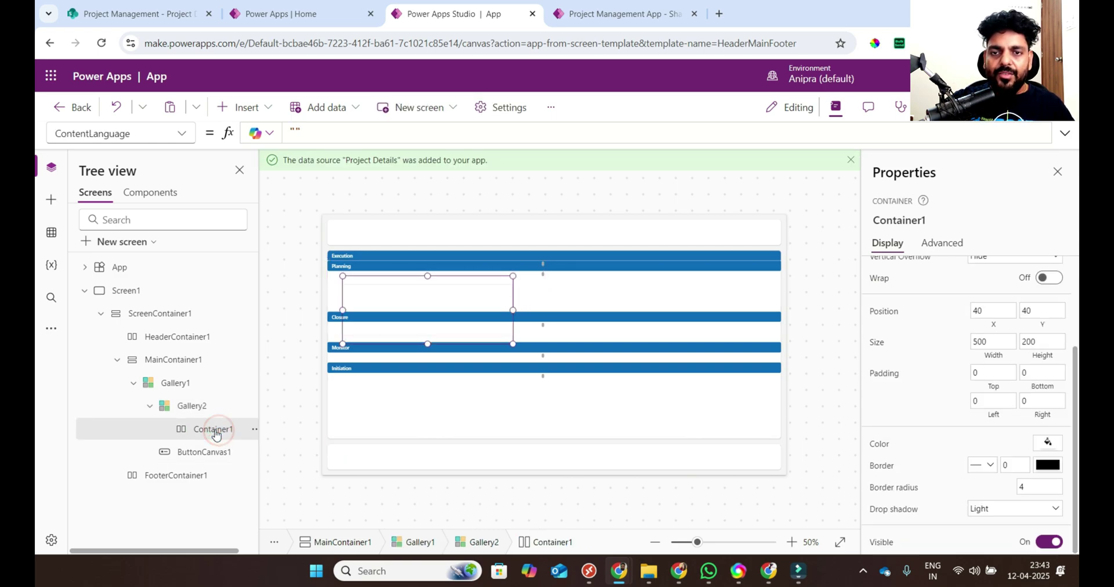
{"action": "left_click", "coordinate": [979, 330]}
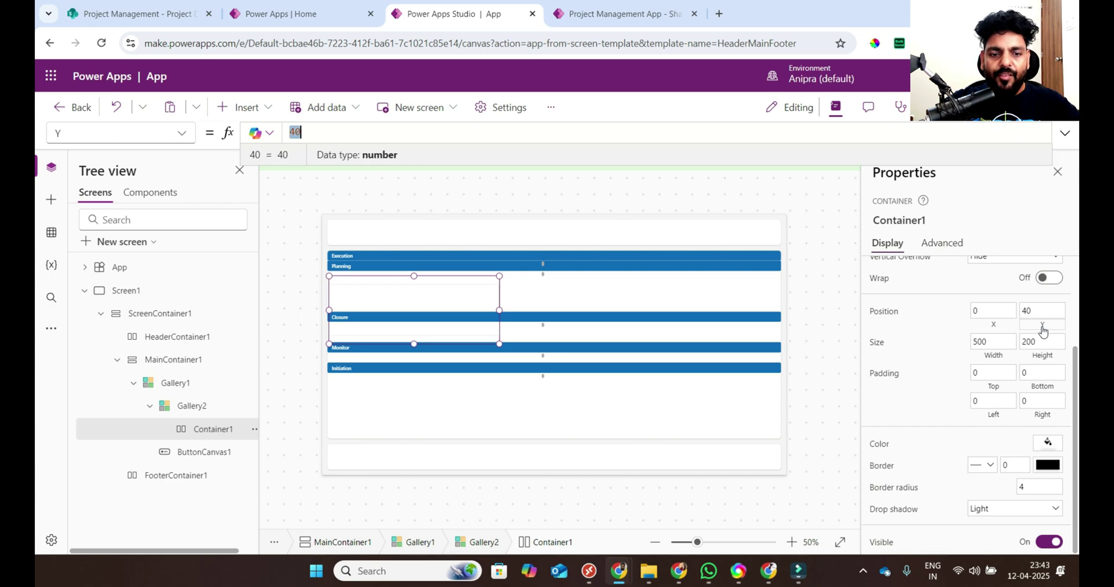
{"action": "left_click", "coordinate": [1002, 363]}
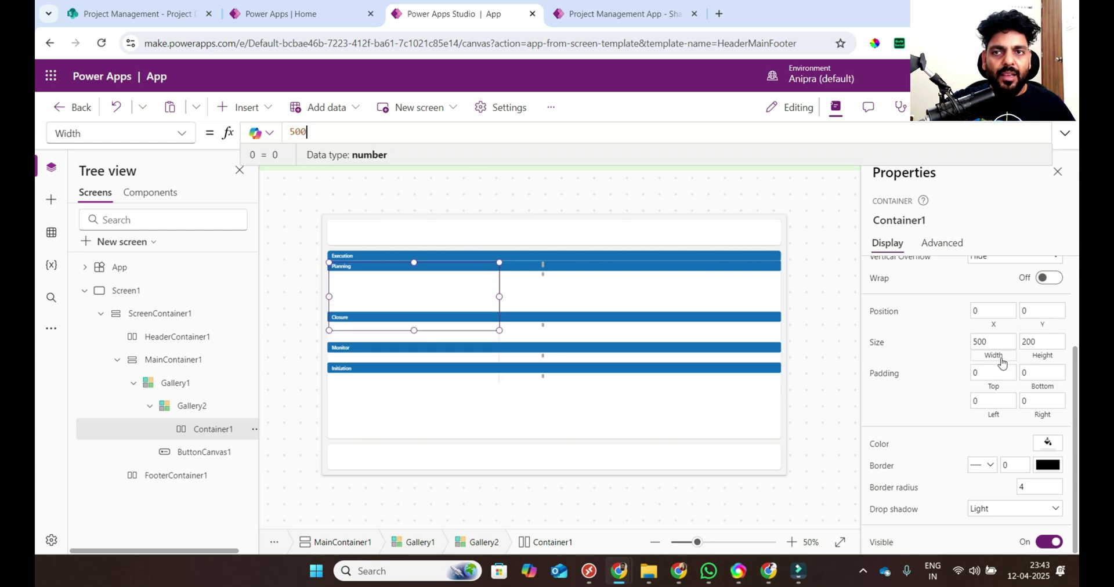
{"action": "type", "text": "parent.Width"}
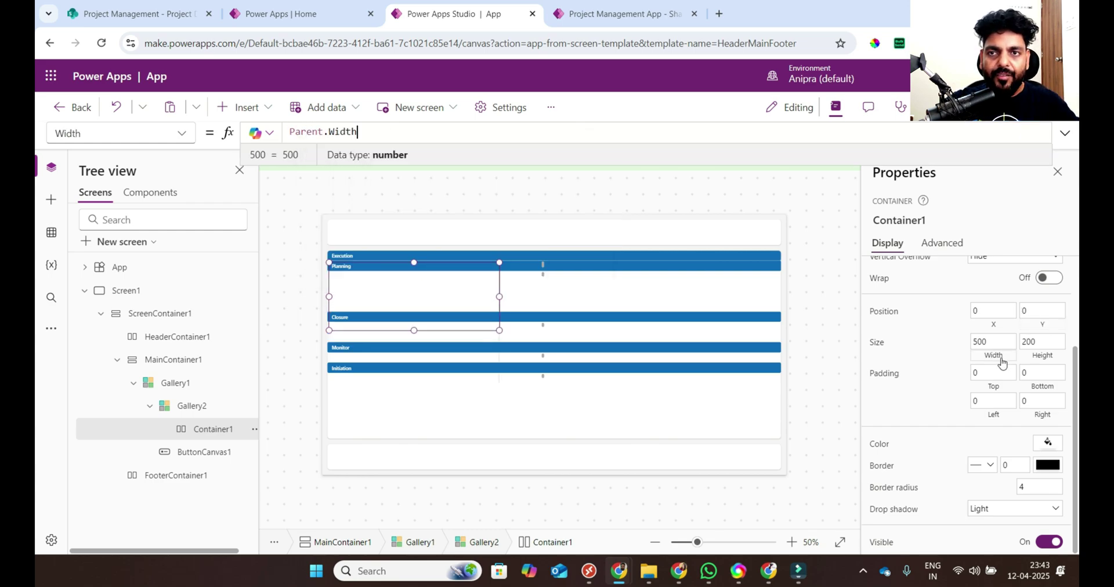
{"action": "left_click", "coordinate": [1041, 359]}
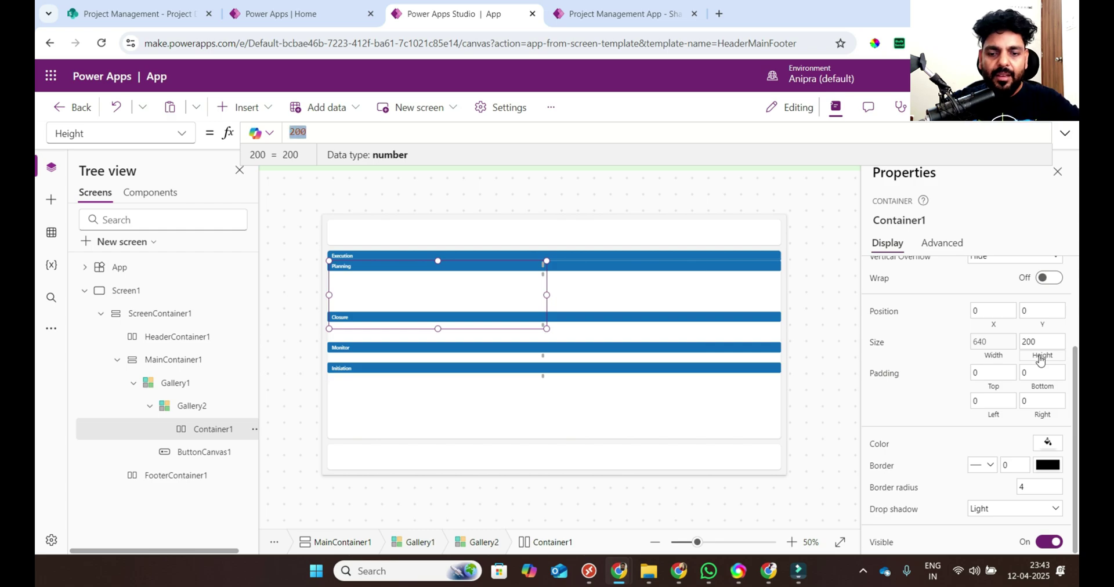
{"action": "type", "text": "Parent"}
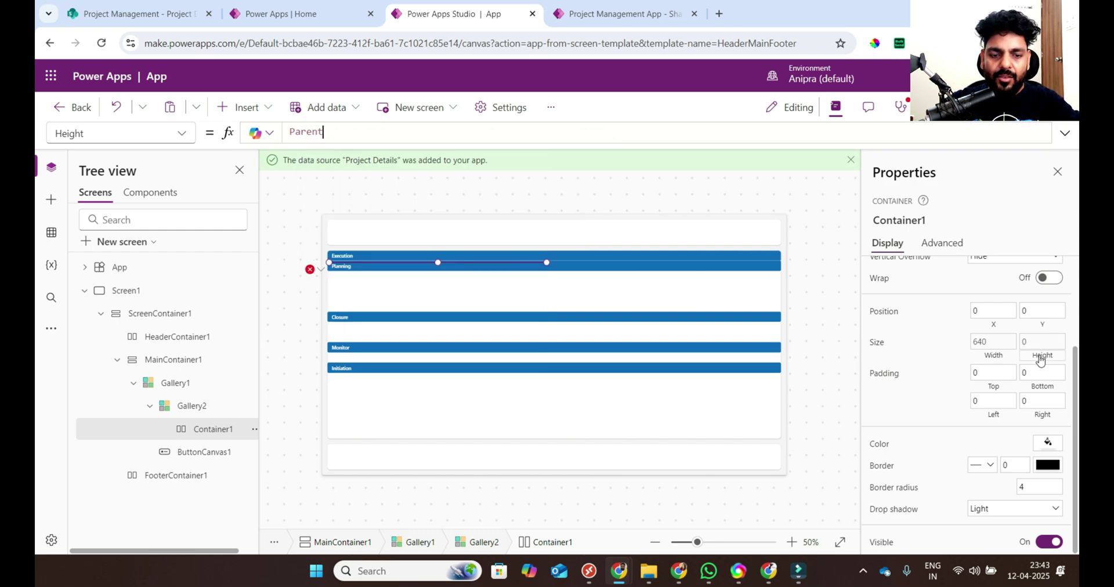
{"action": "type", "text": ".TemplateHeight"}
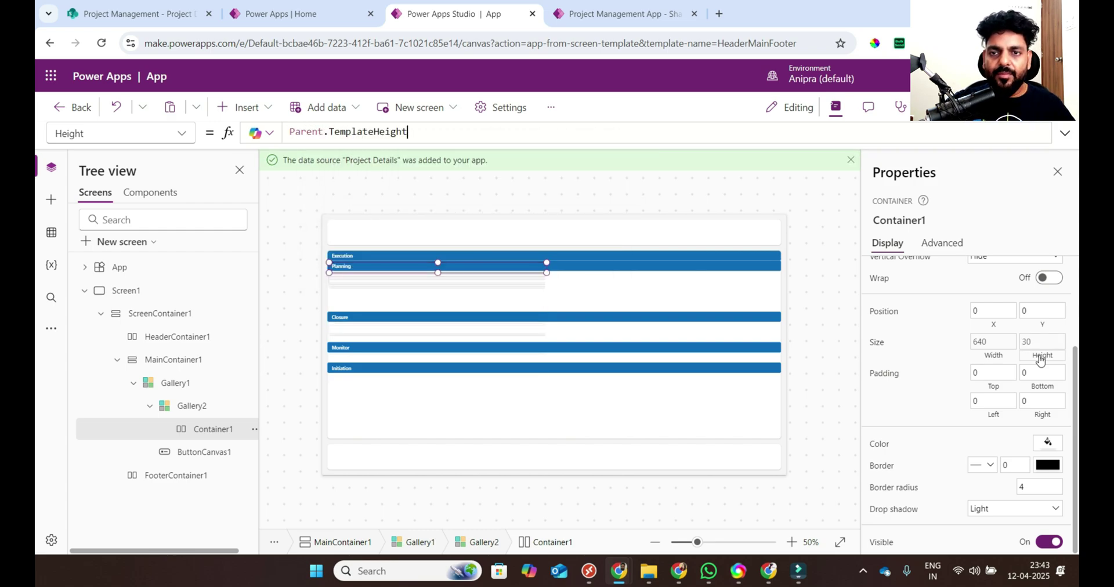
Step: Set the Width of the nested Gallery2 to Parent.Width
{"action": "left_click", "coordinate": [990, 344]}
{"action": "type", "text": "Parent.Width"}
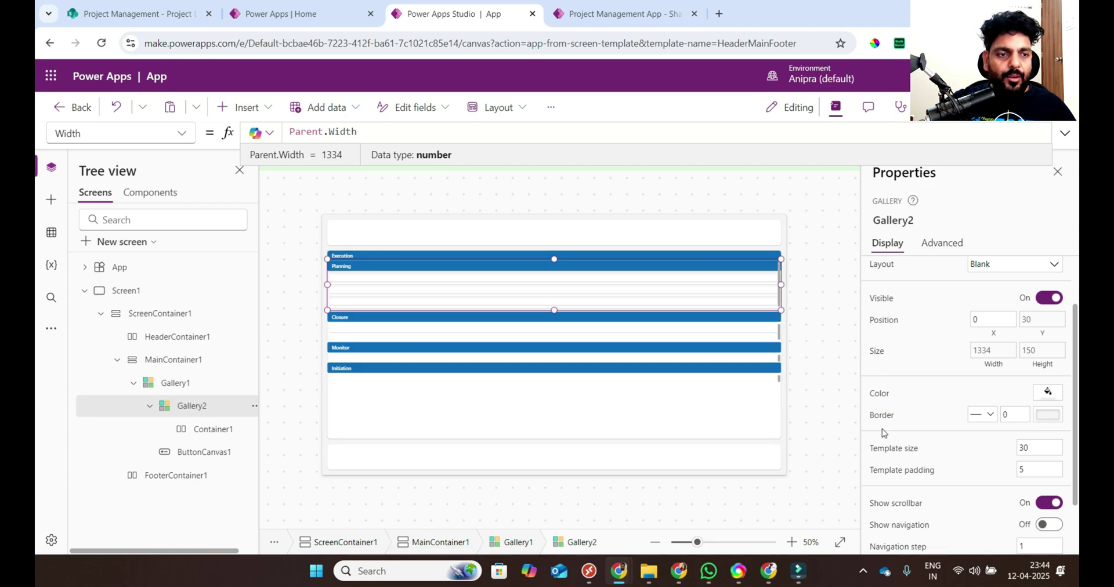
{"action": "scroll", "coordinate": [963, 449], "scroll_direction": "down", "scroll_amount": 1}
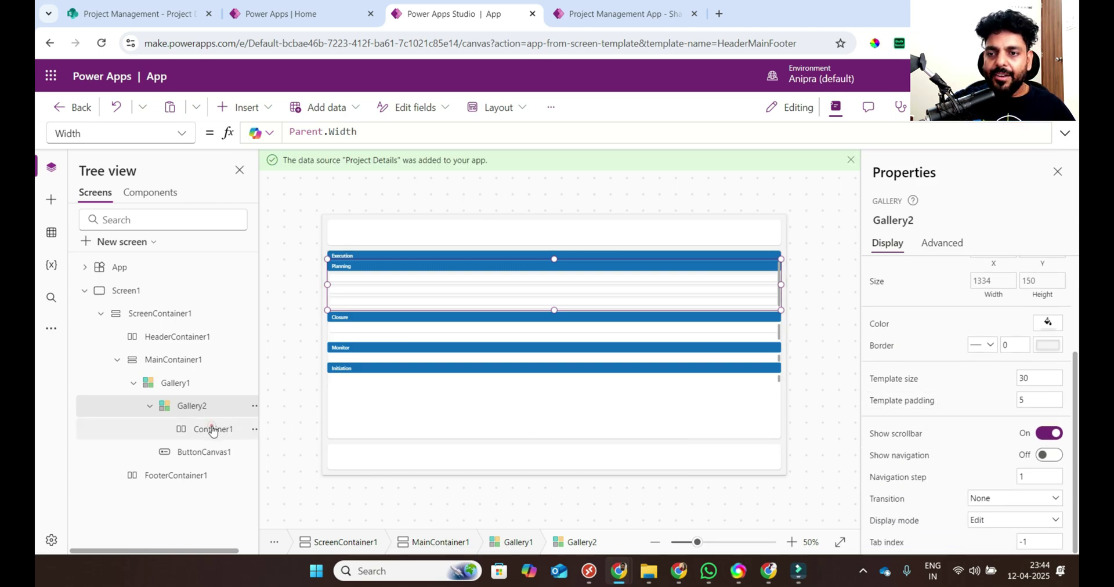
Step: Insert a classic text label into Container1 inside the nested gallery
{"action": "left_click", "coordinate": [212, 429]}
{"action": "left_click", "coordinate": [246, 107]}
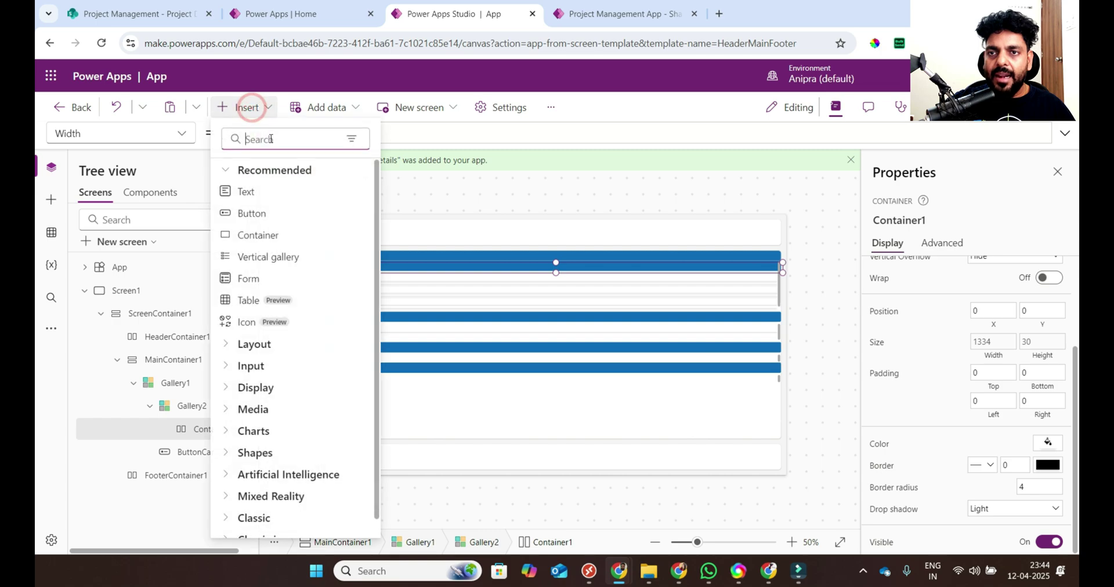
{"action": "left_click", "coordinate": [270, 139]}
{"action": "type", "text": "lab"}
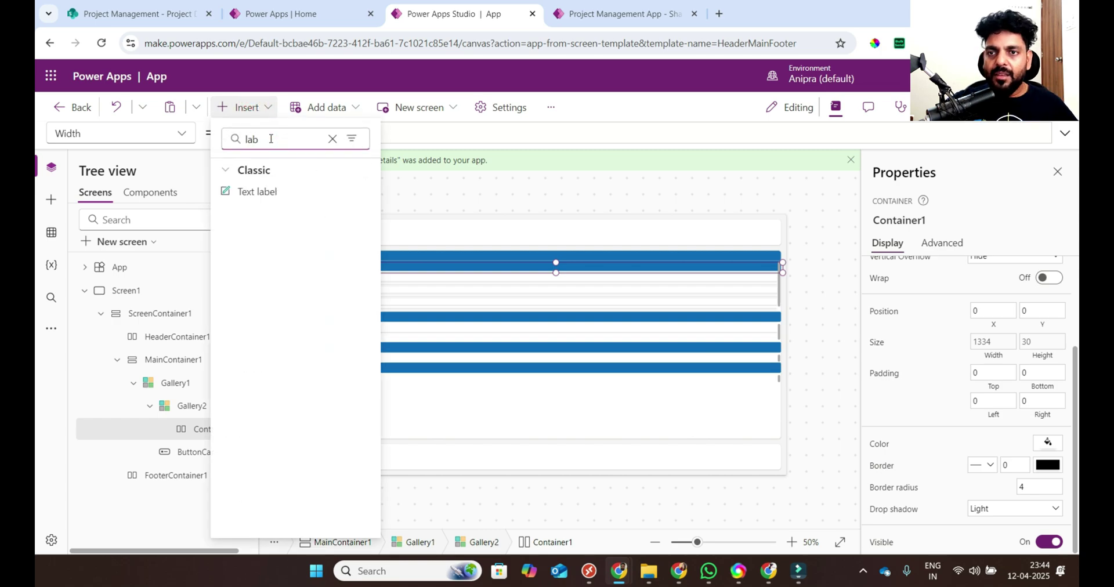
{"action": "left_click", "coordinate": [266, 190]}
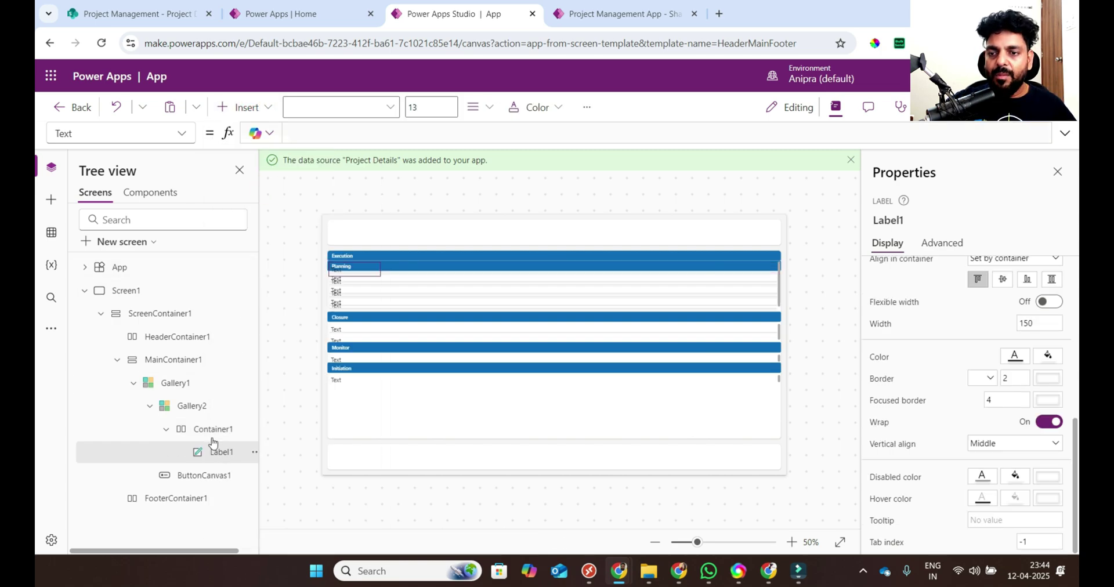
Step: Paste four copies of Label1 into Container1
{"action": "left_click", "coordinate": [211, 429]}
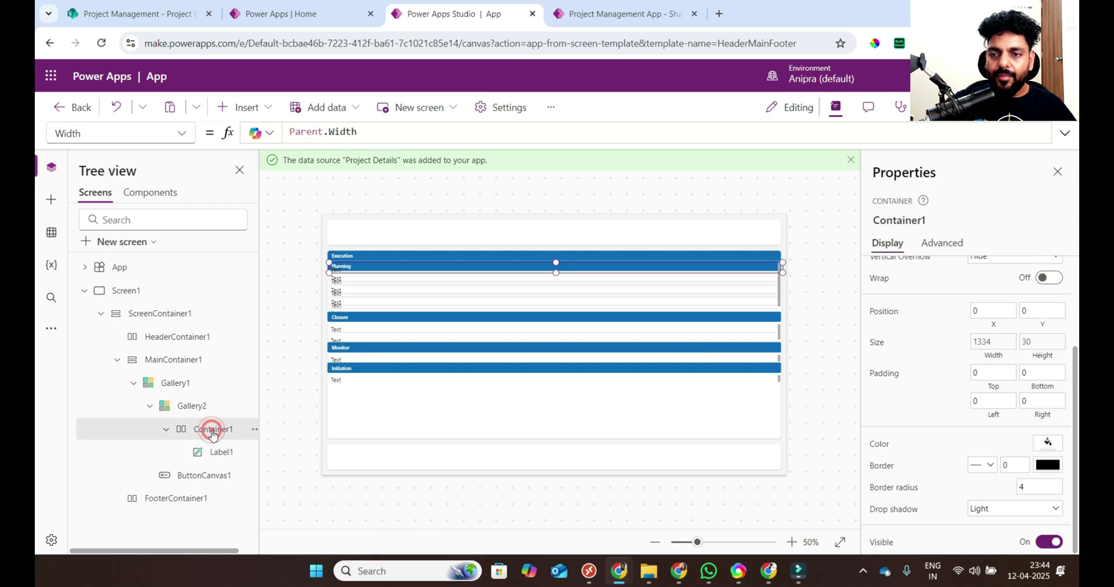
{"action": "key", "text": "ctrl+v"}
{"action": "key", "text": "ctrl+v"}
{"action": "key", "text": "ctrl+v"}
{"action": "key", "text": "ctrl+v"}
Step: Turn on flexible width for all five labels in Container1 together and set their minimum width to 0
{"action": "left_click", "coordinate": [225, 398]}
{"action": "left_click", "coordinate": [223, 421], "text": "ctrl"}
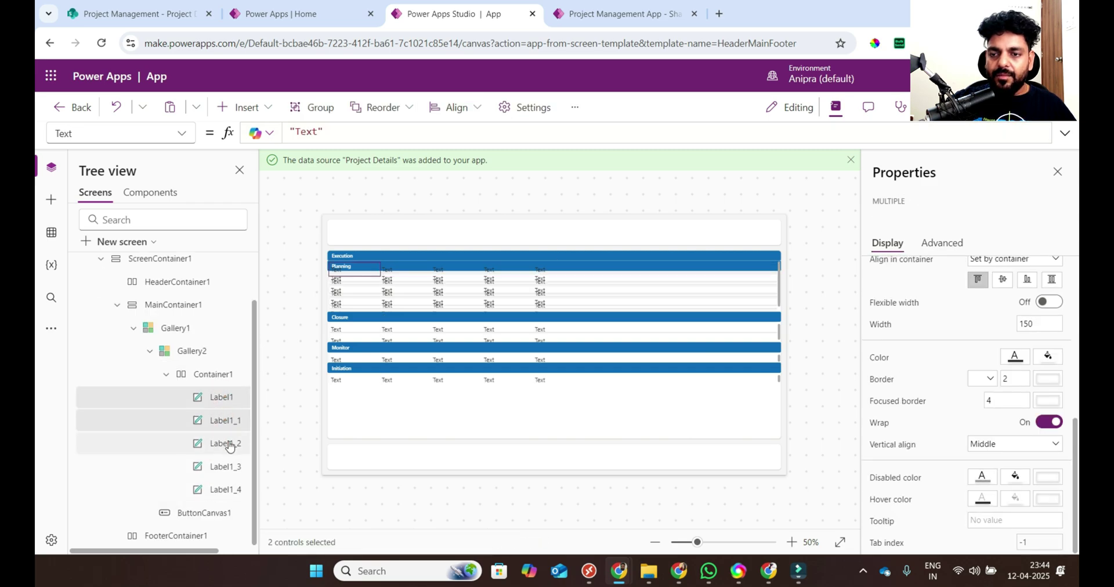
{"action": "left_click", "coordinate": [225, 443], "text": "ctrl"}
{"action": "left_click", "coordinate": [228, 462], "text": "ctrl"}
{"action": "left_click", "coordinate": [235, 490], "text": "ctrl"}
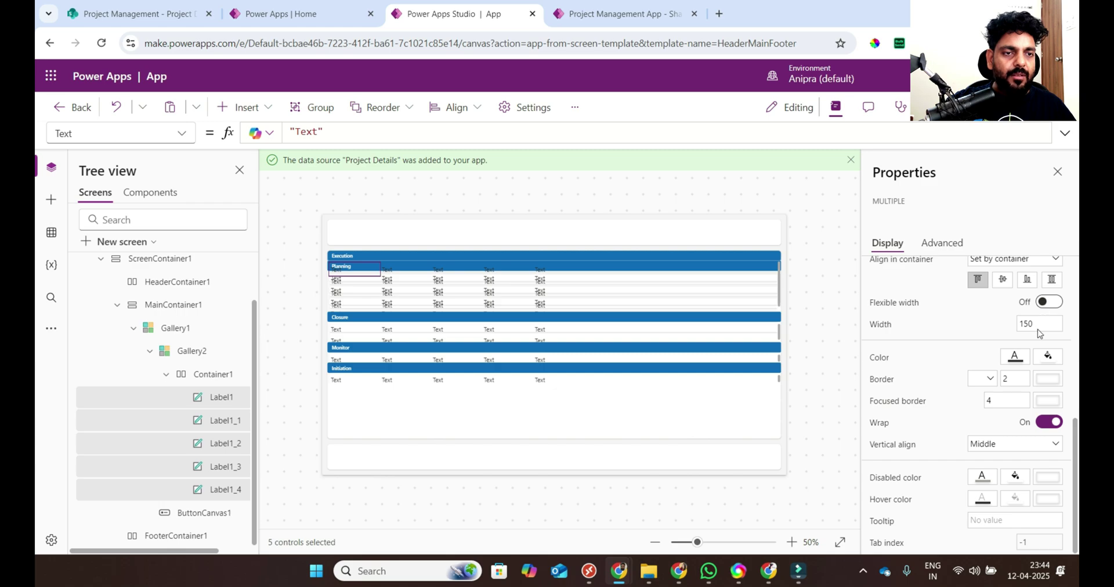
{"action": "left_click", "coordinate": [1049, 302]}
{"action": "left_click", "coordinate": [1048, 345]}
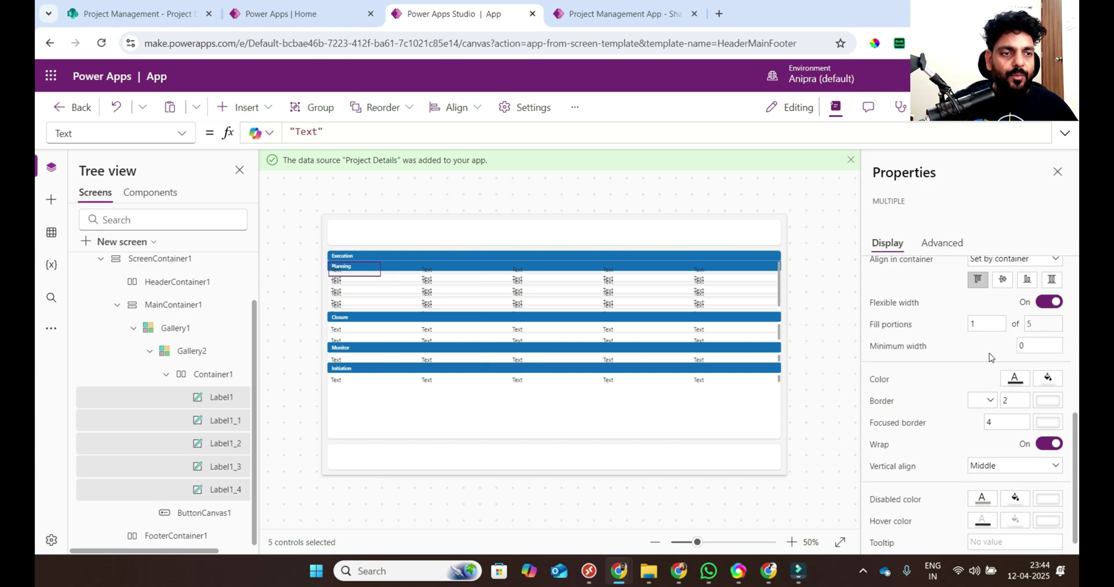
Step: Format the text of all five Container1 labels together with the Lato font, size 10 and Semibold weight
{"action": "scroll", "coordinate": [992, 357], "scroll_direction": "up", "scroll_amount": 5}
{"action": "scroll", "coordinate": [1019, 418], "scroll_direction": "down", "scroll_amount": 1}
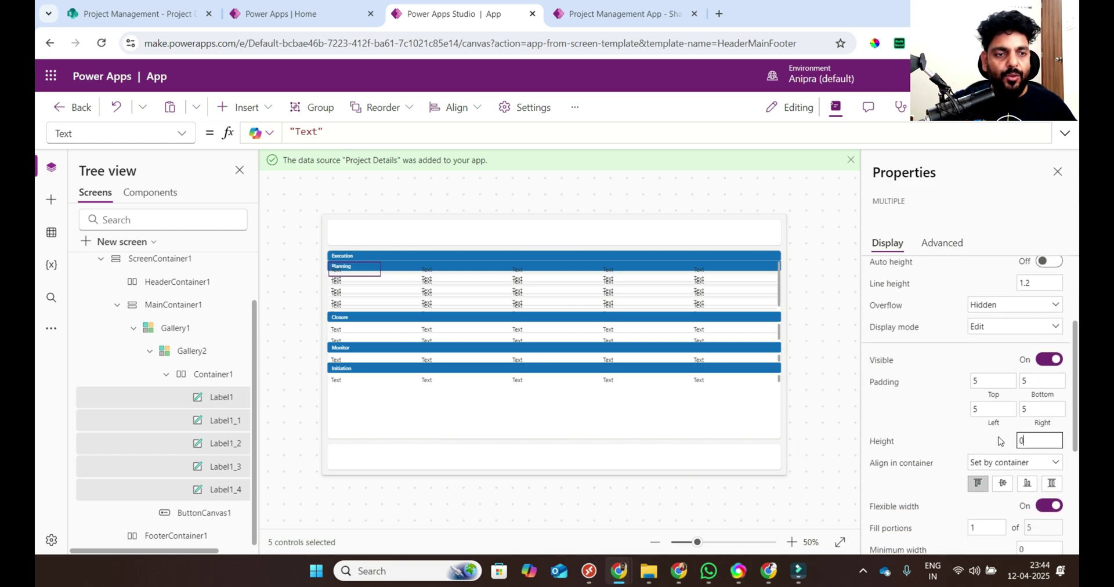
{"action": "scroll", "coordinate": [932, 425], "scroll_direction": "up", "scroll_amount": 3}
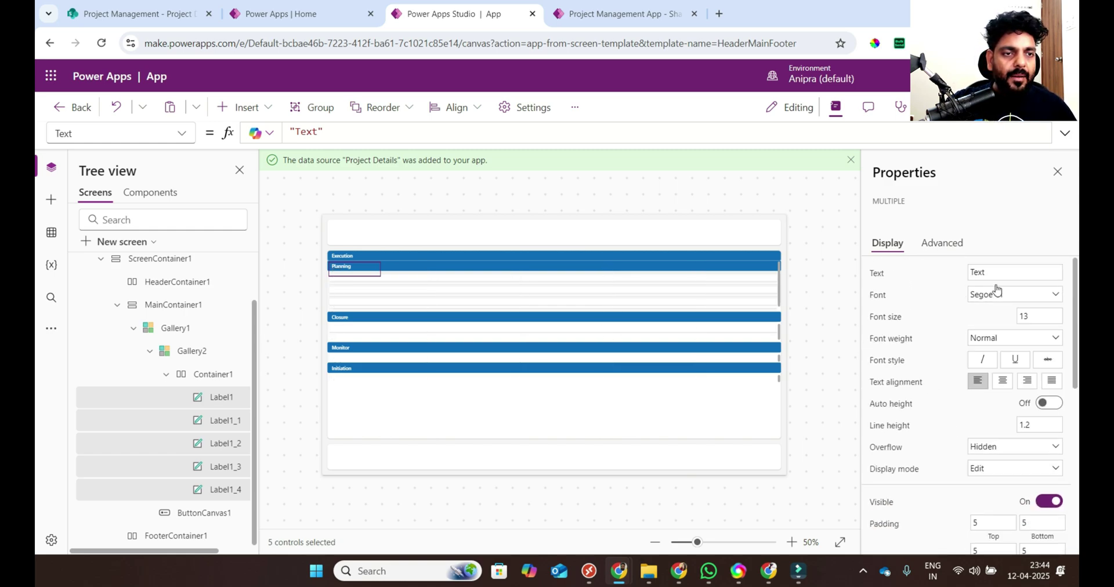
{"action": "left_click", "coordinate": [1014, 301]}
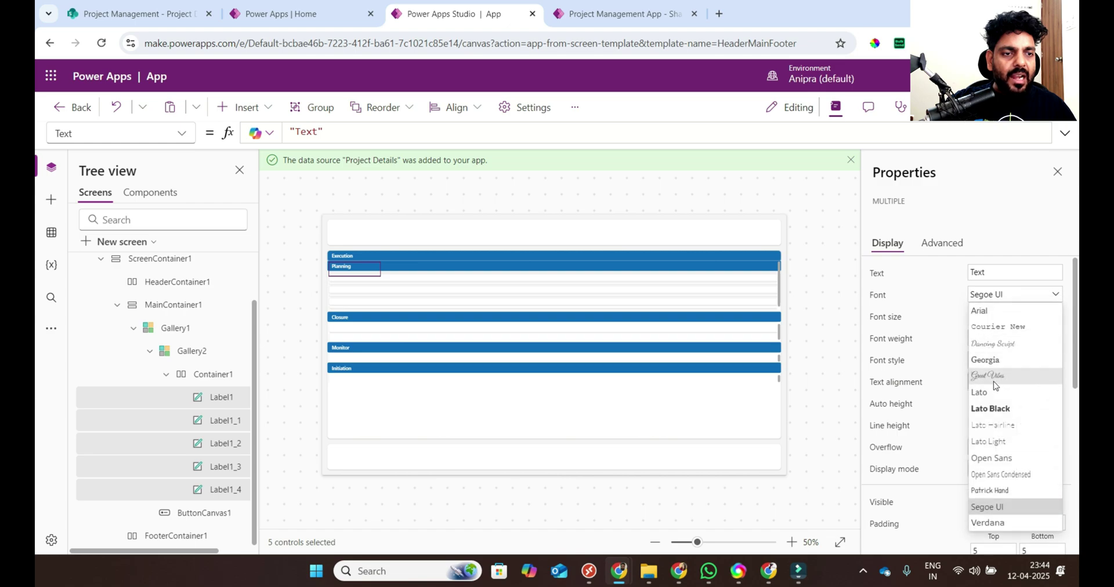
{"action": "left_click", "coordinate": [996, 393]}
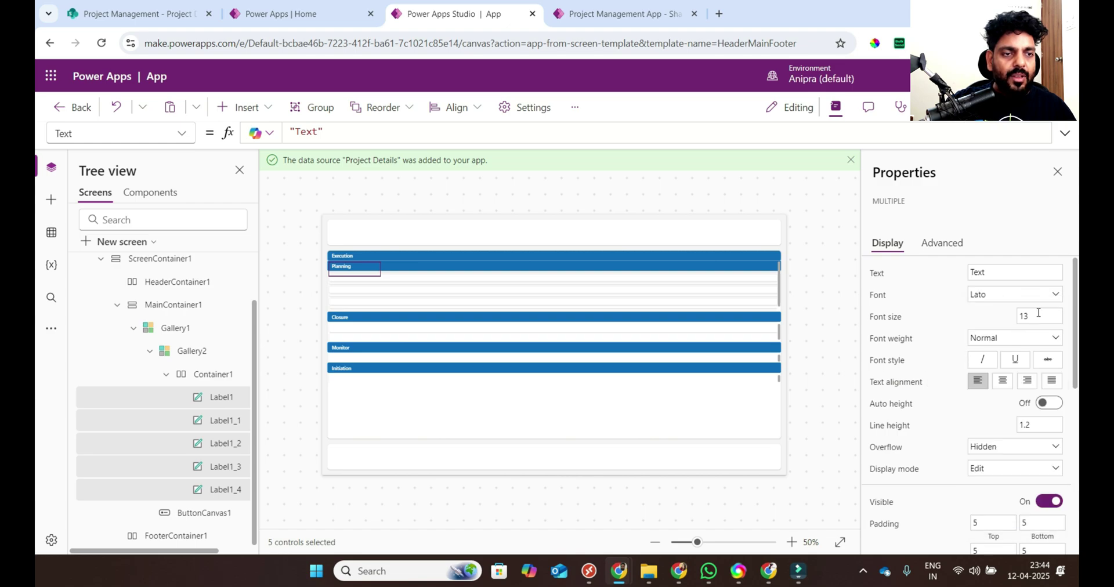
{"action": "left_click_drag", "start_coordinate": [1038, 313], "coordinate": [1011, 313]}
{"action": "type", "text": "10"}
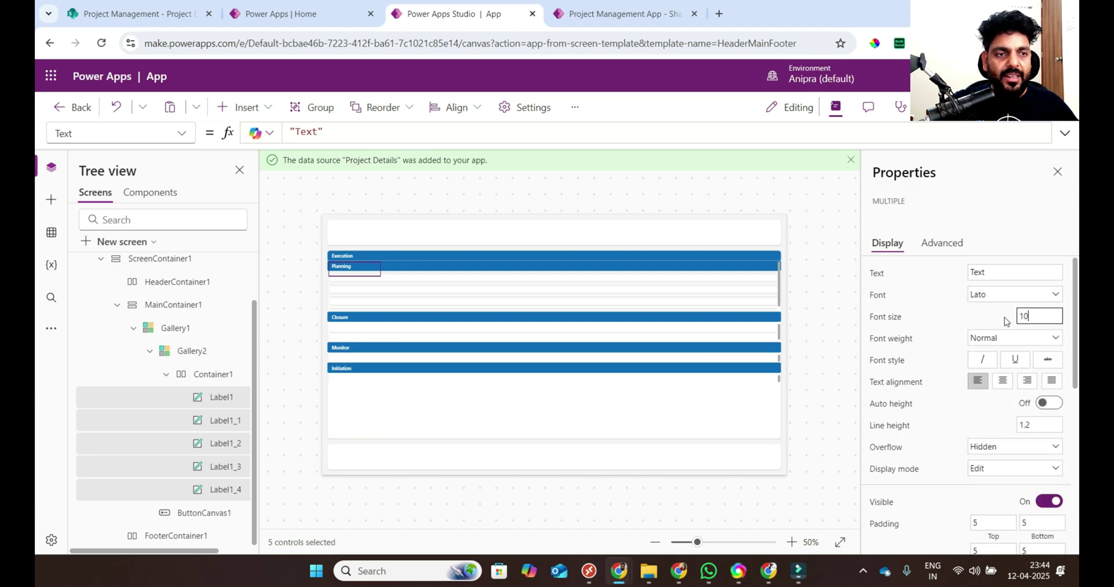
{"action": "left_click", "coordinate": [1001, 339]}
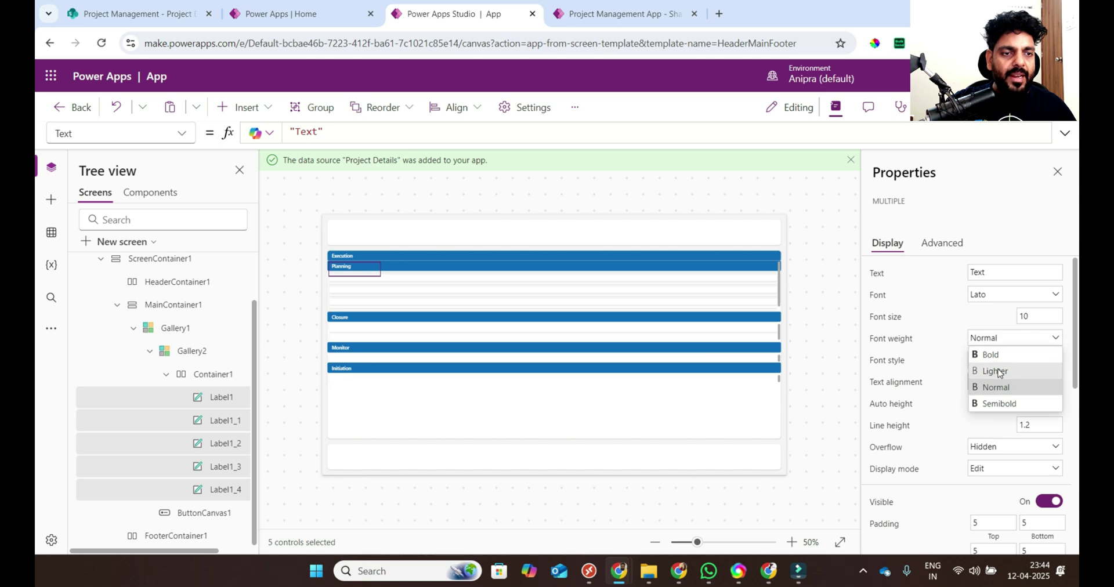
{"action": "left_click", "coordinate": [999, 403]}
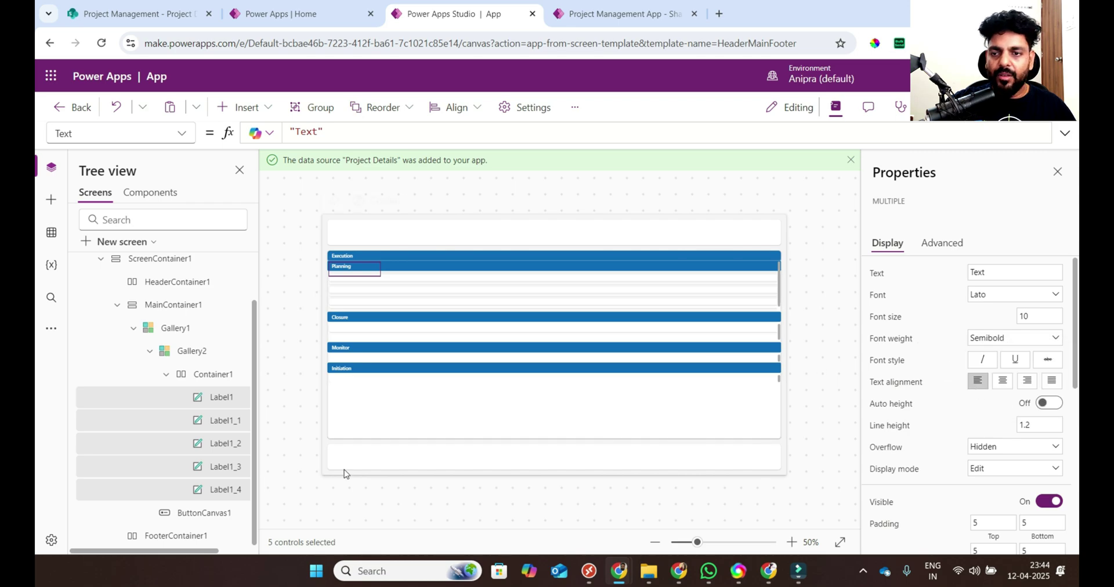
Step: Set the Text of Label1 in Container1 to ThisItem.'Project Name'
{"action": "left_click", "coordinate": [211, 400]}
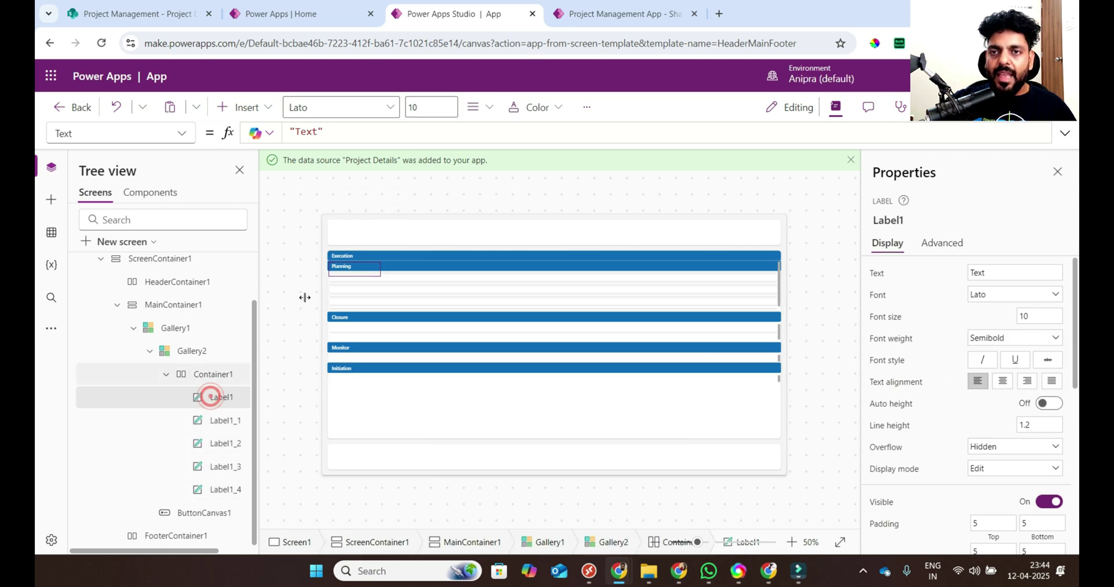
{"action": "triple_click", "coordinate": [351, 132]}
{"action": "type", "text": "this"}
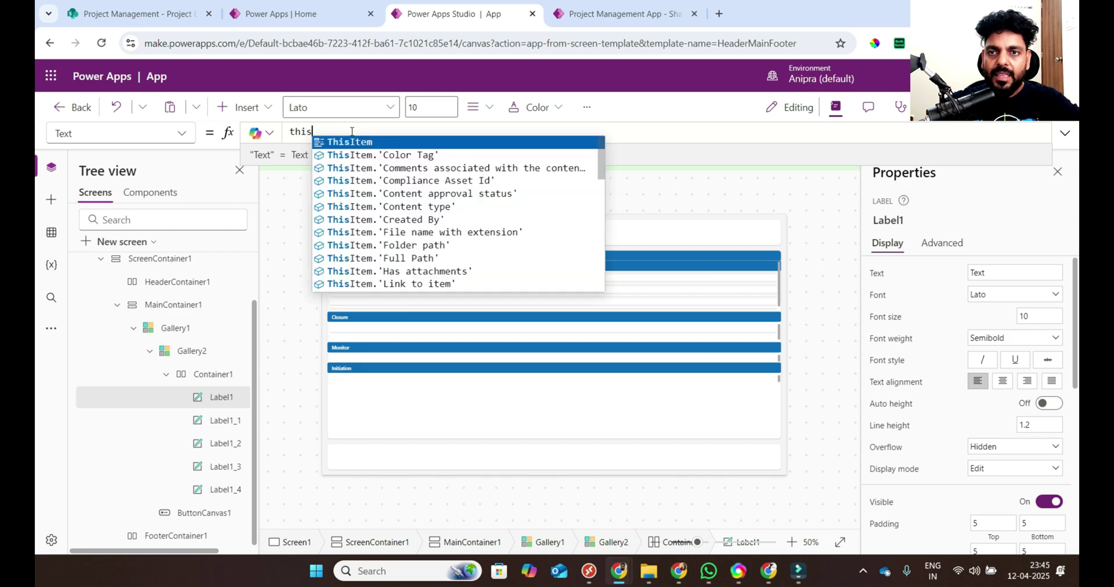
{"action": "key", "text": "Tab"}
{"action": "type", "text": ".proj"}
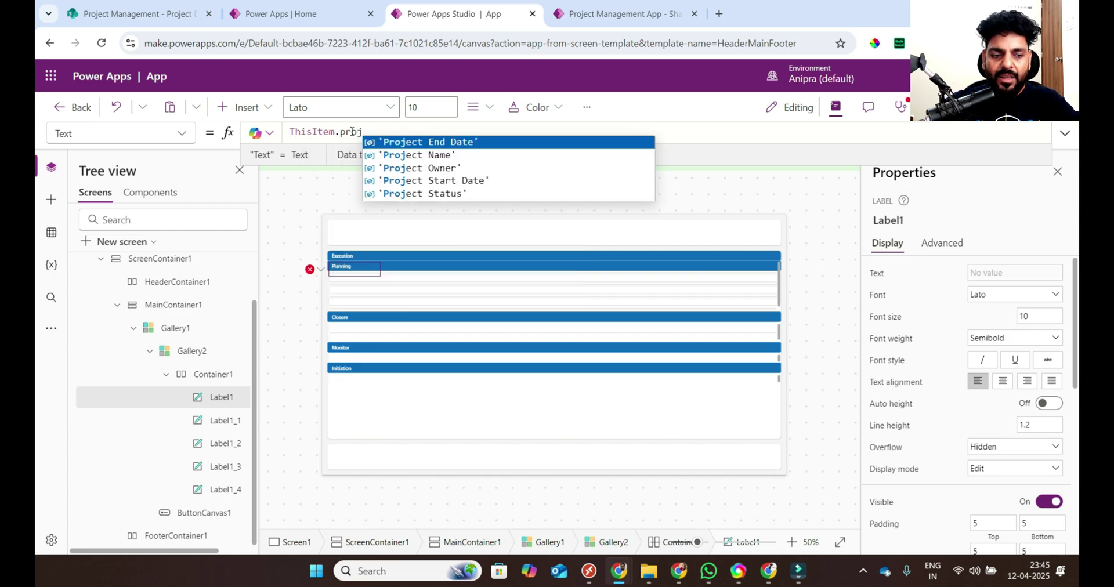
{"action": "key", "text": "Down"}
{"action": "key", "text": "Tab"}
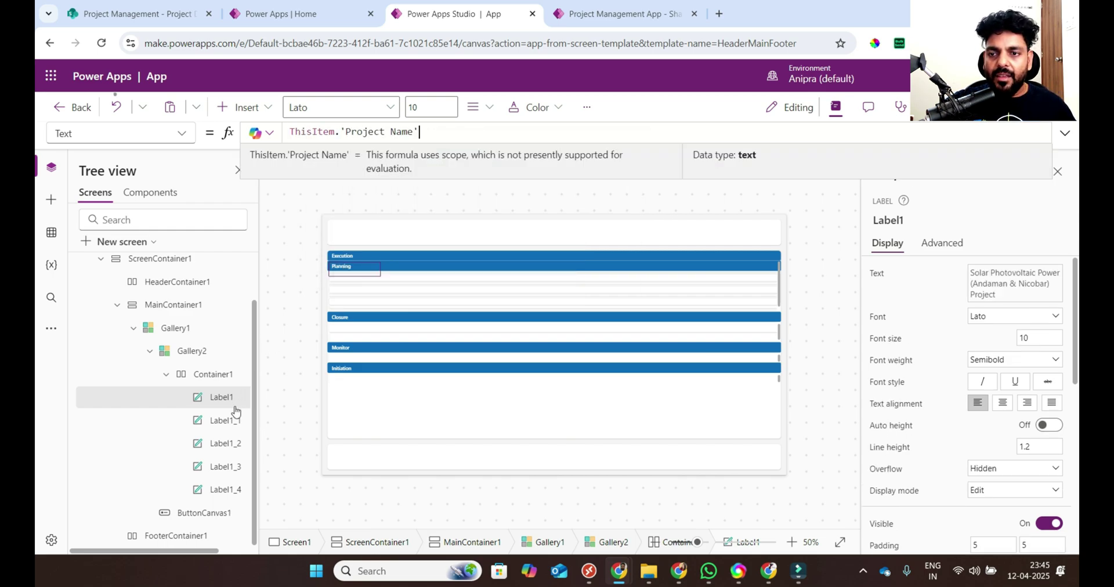
Step: Set the Text of Label1_1 in Container1 to ThisItem.'Project Start Date'
{"action": "left_click", "coordinate": [222, 420]}
{"action": "left_click", "coordinate": [381, 138]}
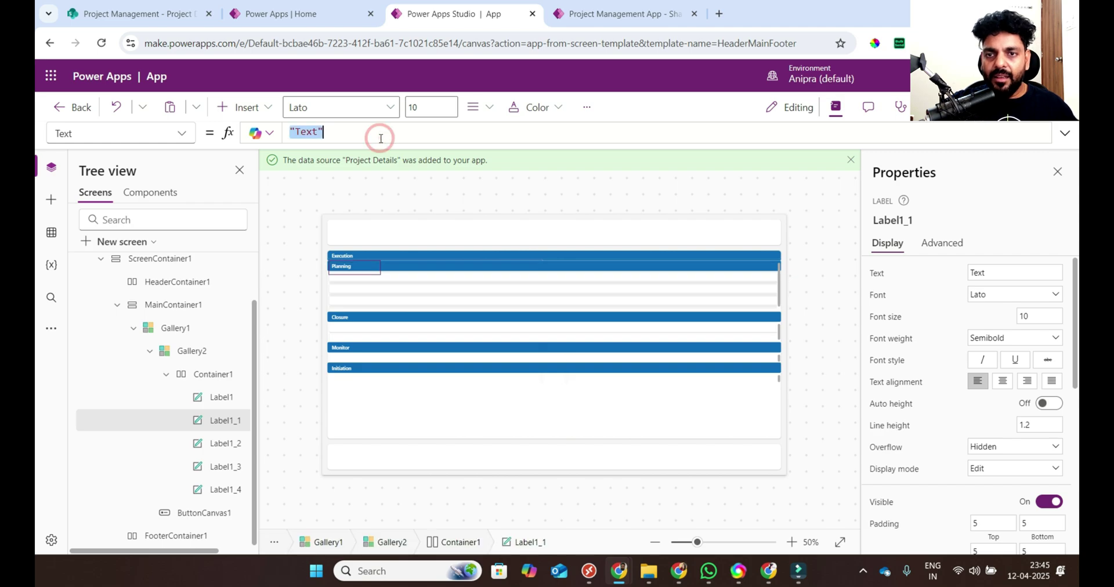
{"action": "type", "text": "this"}
{"action": "key", "text": "Tab"}
{"action": "type", "text": ".proj"}
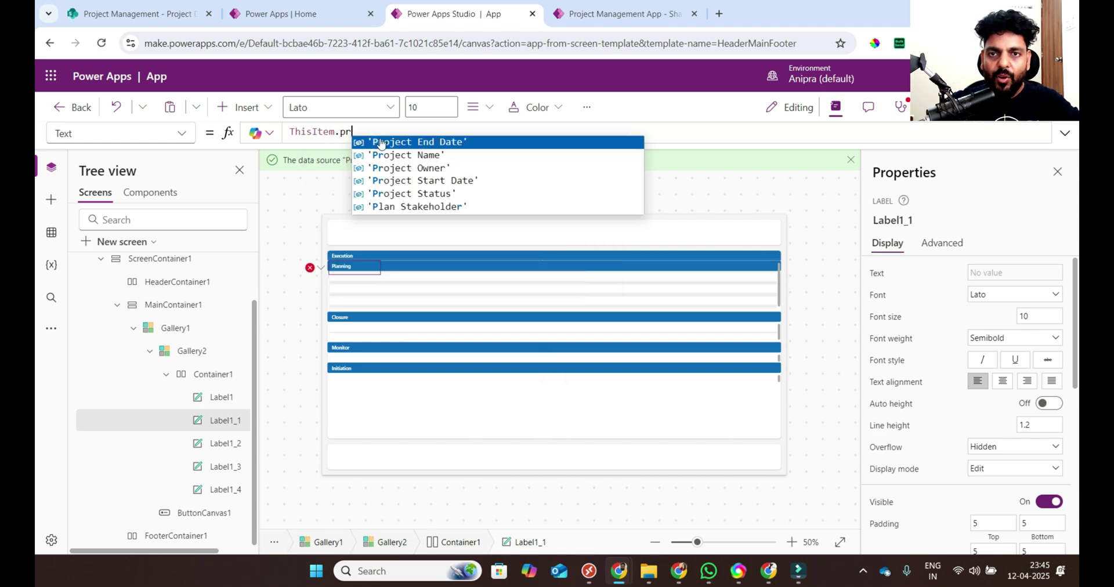
{"action": "key", "text": "Down"}
{"action": "key", "text": "Down"}
{"action": "key", "text": "Down"}
{"action": "key", "text": "Tab"}
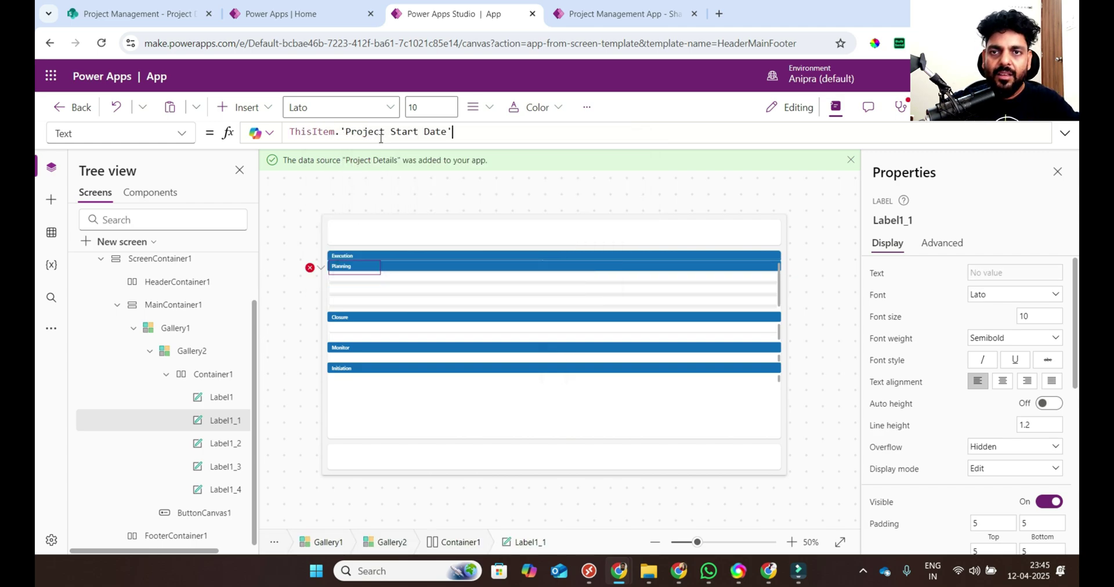
Step: Set the Text of Label1_4 in Container1 to ThisItem.'Project Owner'.DisplayName
{"action": "left_click", "coordinate": [222, 466]}
{"action": "left_click", "coordinate": [215, 491]}
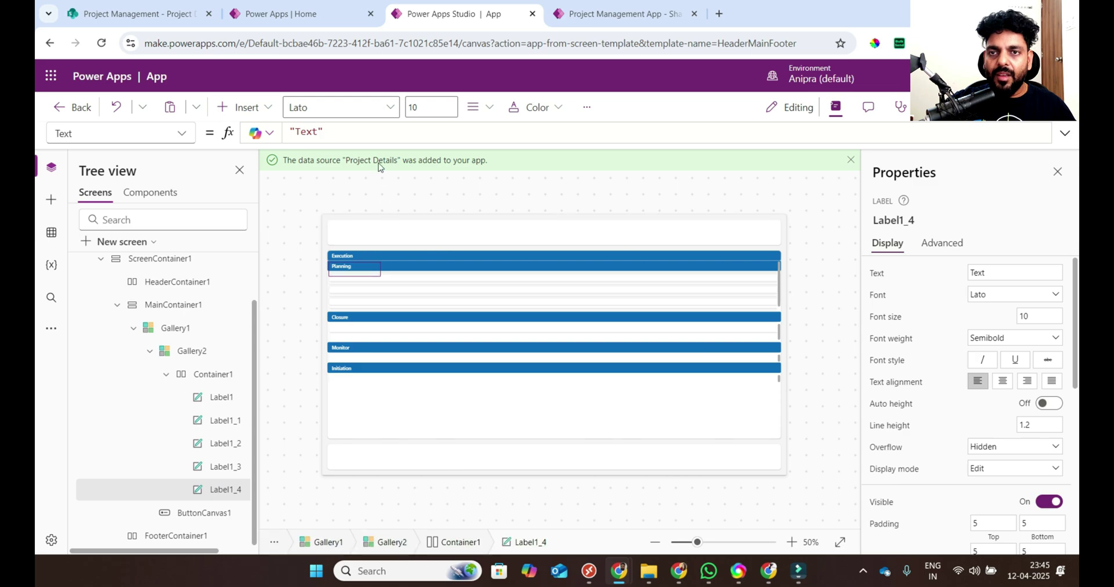
{"action": "left_click", "coordinate": [375, 137]}
{"action": "key", "text": "ctrl+a"}
{"action": "type", "text": "ThisItem"}
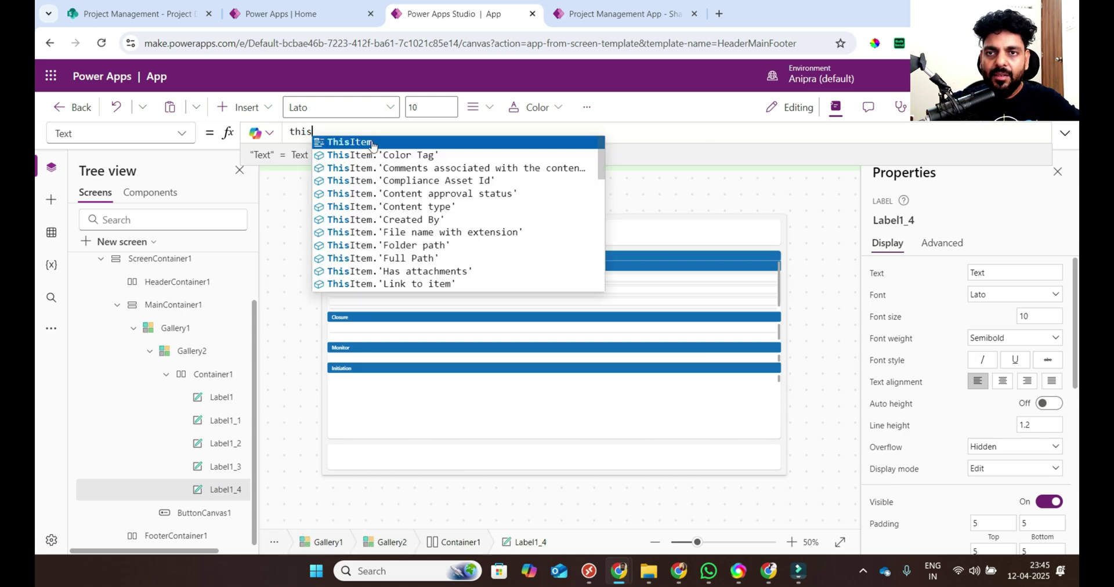
{"action": "type", "text": ".proj"}
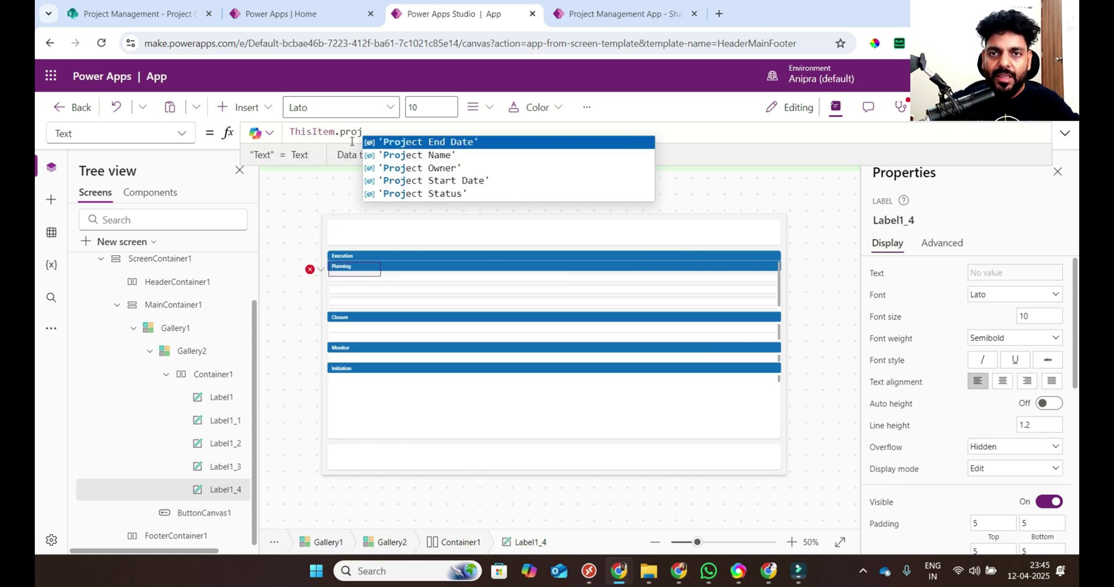
{"action": "key", "text": "Down"}
{"action": "key", "text": "Down"}
{"action": "key", "text": "Tab"}
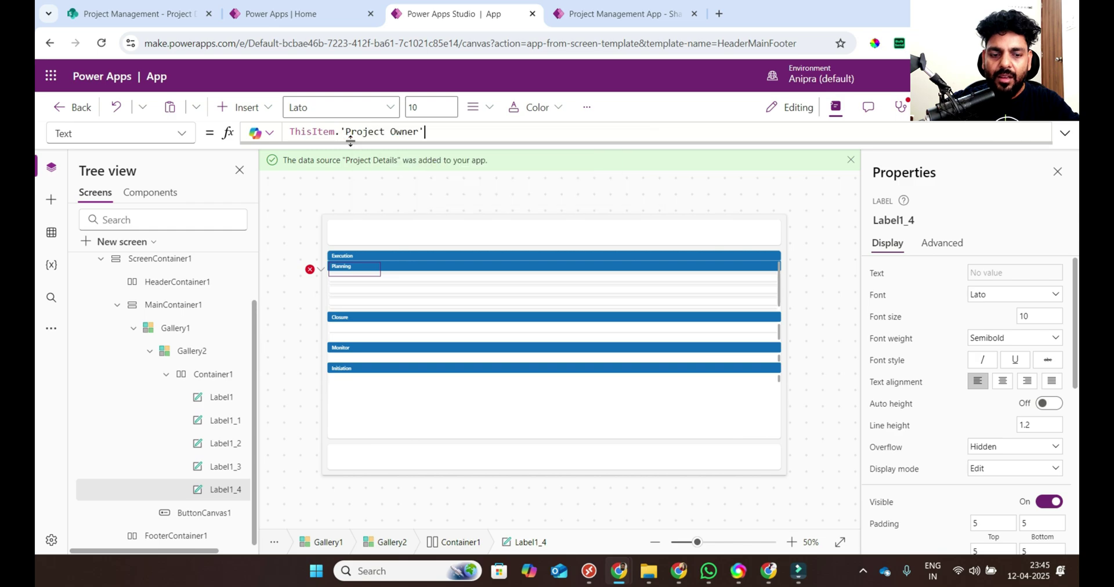
{"action": "type", "text": ".dis"}
{"action": "key", "text": "Tab"}
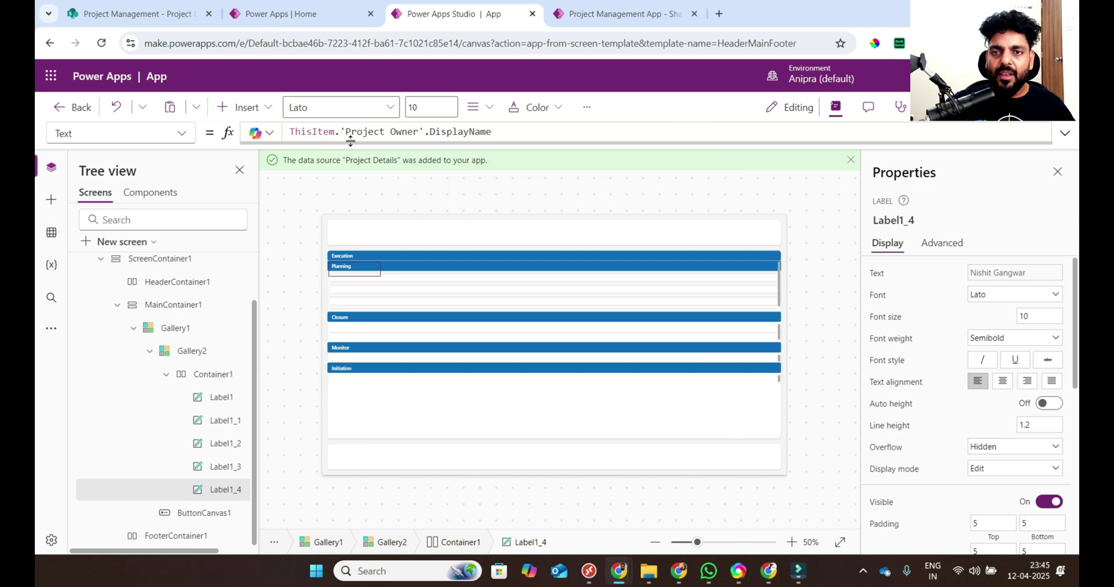
Step: Save the app under the name Accordion Demo
{"action": "key", "text": "ctrl+s"}
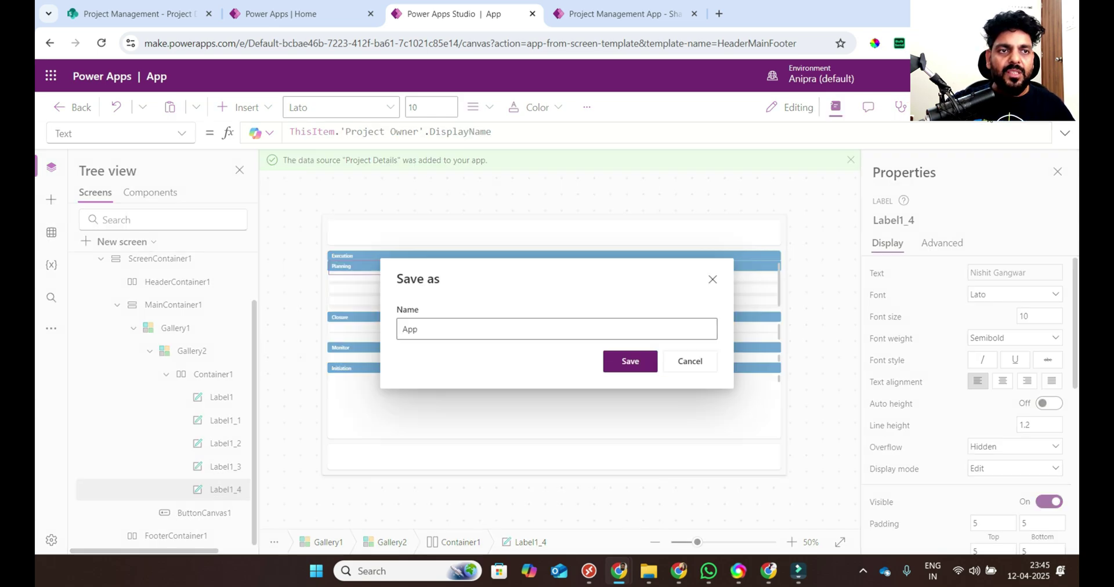
{"action": "double_click", "coordinate": [626, 314]}
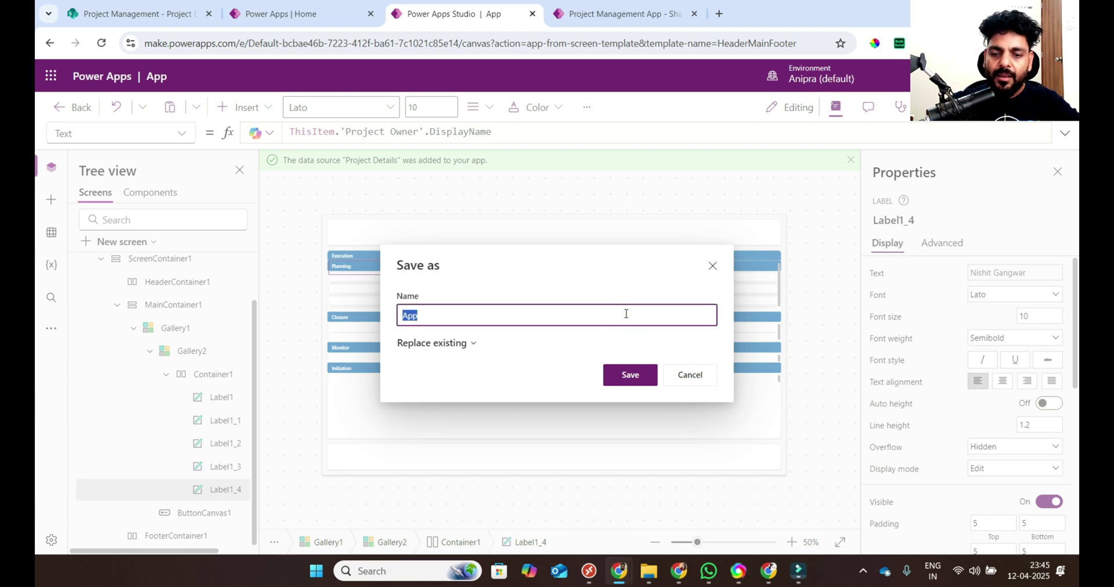
{"action": "type", "text": "Accordion_Gallery"}
{"action": "left_click", "coordinate": [625, 373]}
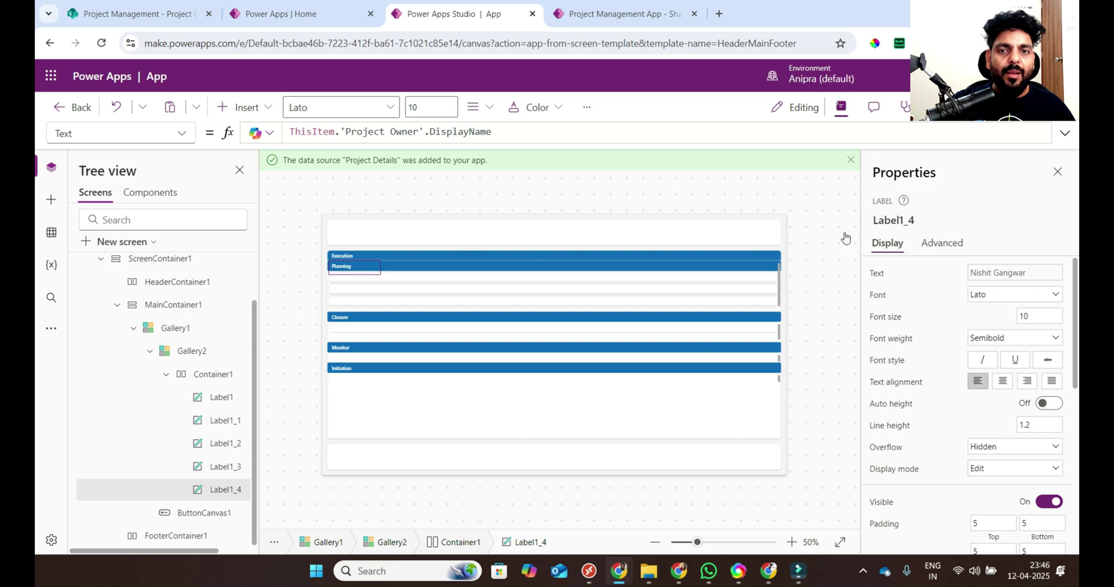
Step: Preview the app, try the Execution, Planning and Closure stage headers, and return to editing with the nested Gallery2
{"action": "key", "text": "F5"}
{"action": "left_click", "coordinate": [134, 219]}
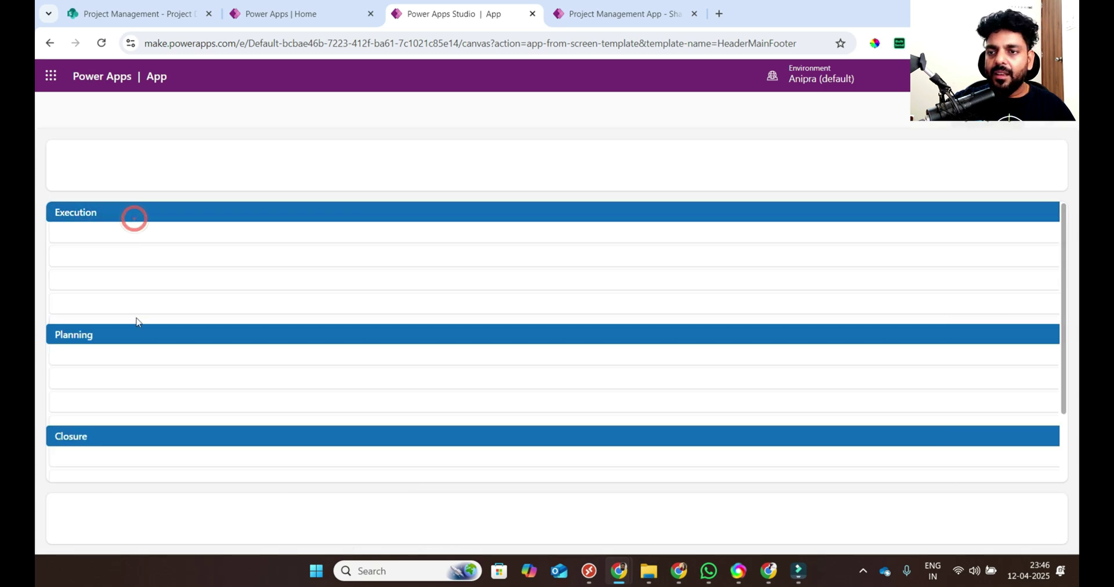
{"action": "left_click", "coordinate": [136, 330]}
{"action": "left_click", "coordinate": [148, 440]}
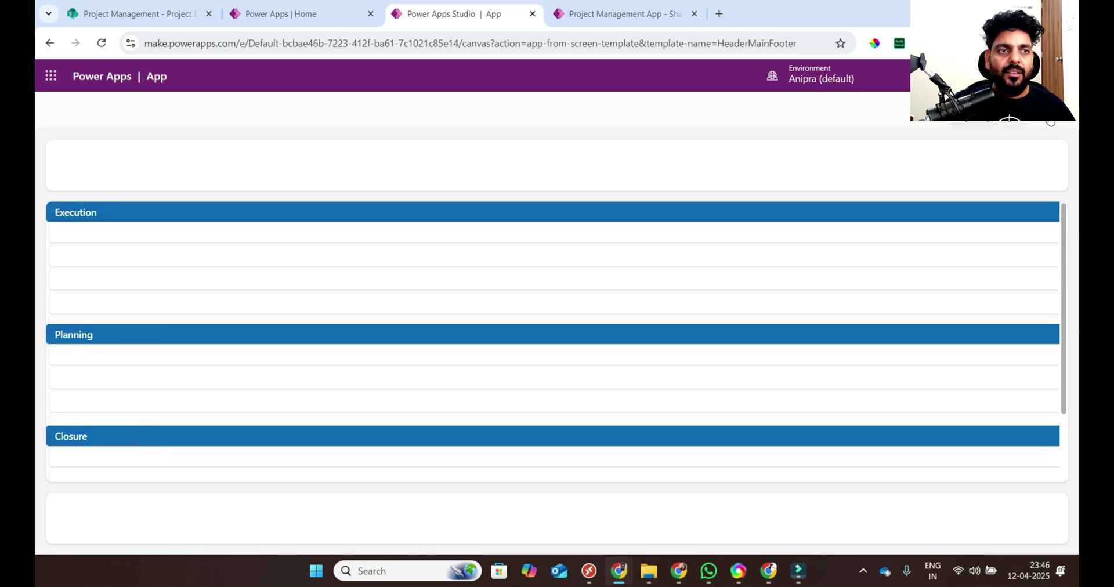
{"action": "key", "text": "Escape"}
{"action": "left_click", "coordinate": [192, 351]}
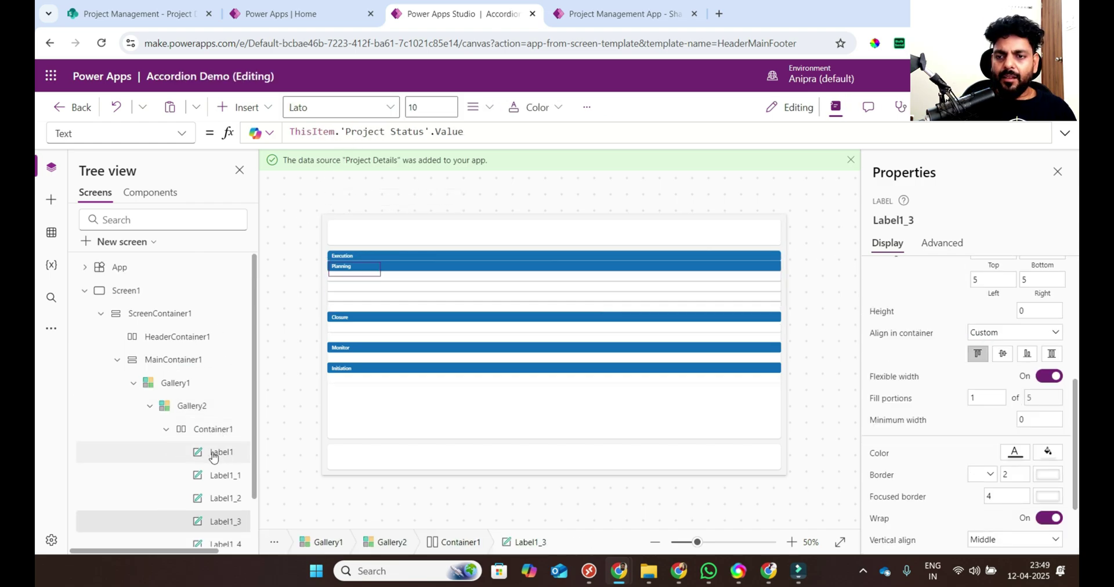
Step: Set the alignment in container of all five Container1 labels together to Stretch
{"action": "scroll", "coordinate": [214, 456], "scroll_direction": "down", "scroll_amount": 2}
{"action": "left_click", "coordinate": [215, 399]}
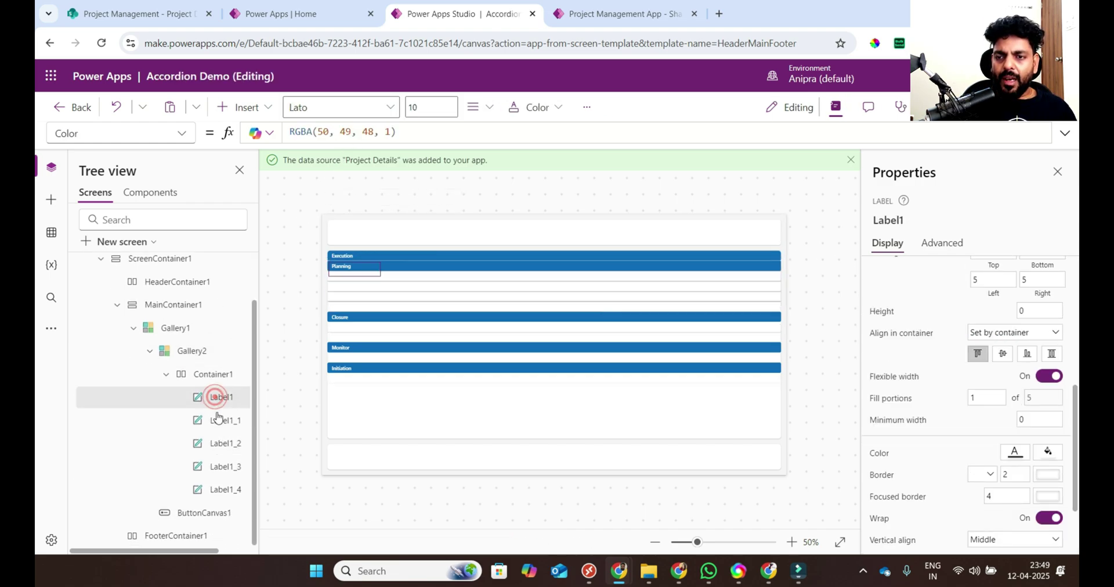
{"action": "left_click", "coordinate": [219, 420], "text": "ctrl"}
{"action": "left_click", "coordinate": [220, 444], "text": "ctrl"}
{"action": "left_click", "coordinate": [226, 464], "text": "ctrl"}
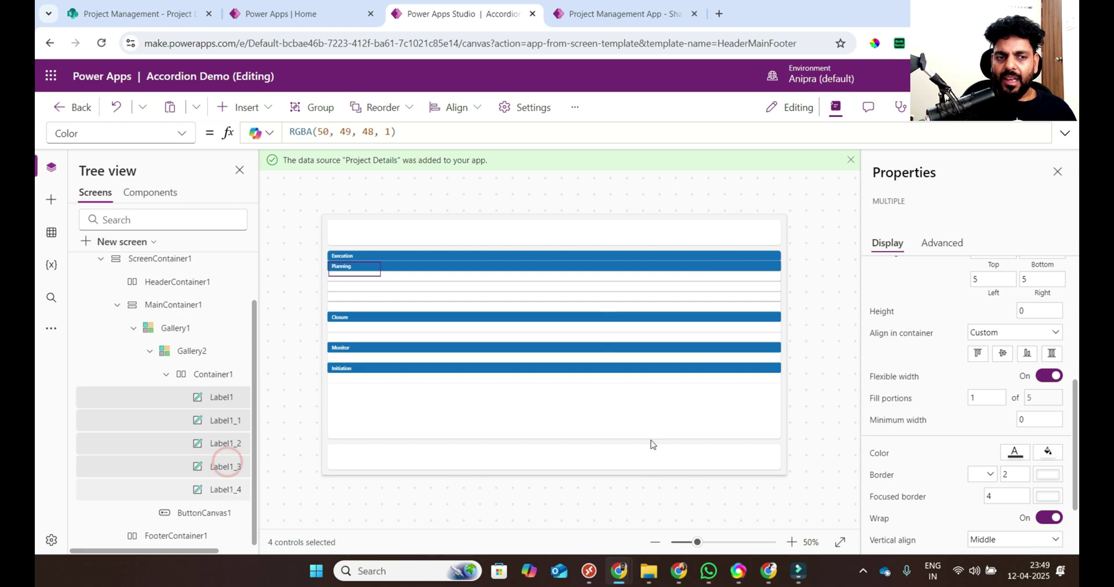
{"action": "left_click", "coordinate": [229, 489], "text": "ctrl"}
{"action": "left_click", "coordinate": [1052, 355]}
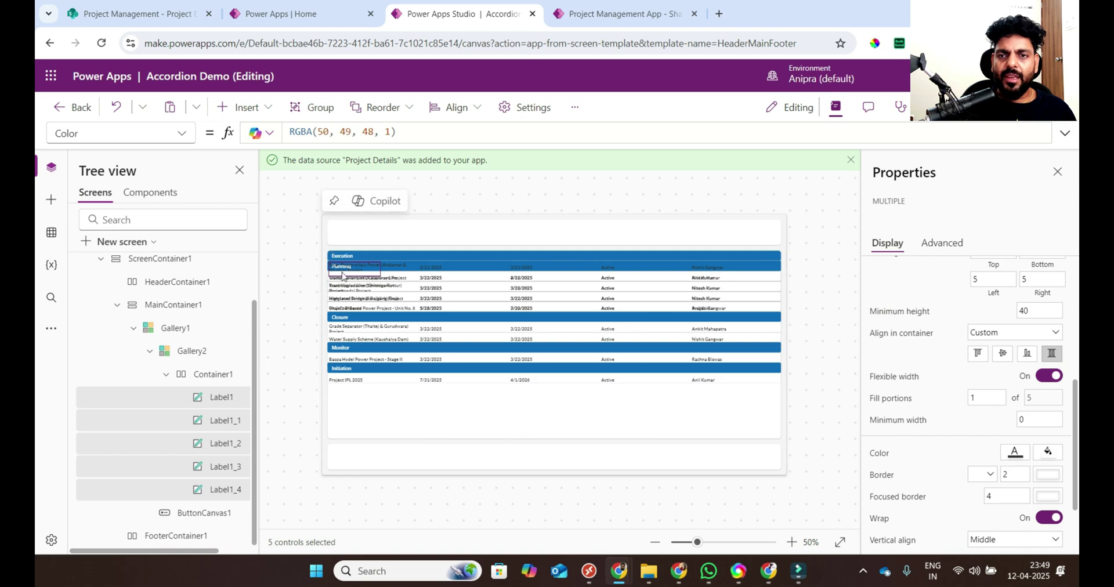
Step: Preview the app to check the project rows listed under each stage header, and return to editing
{"action": "left_click", "coordinate": [212, 378]}
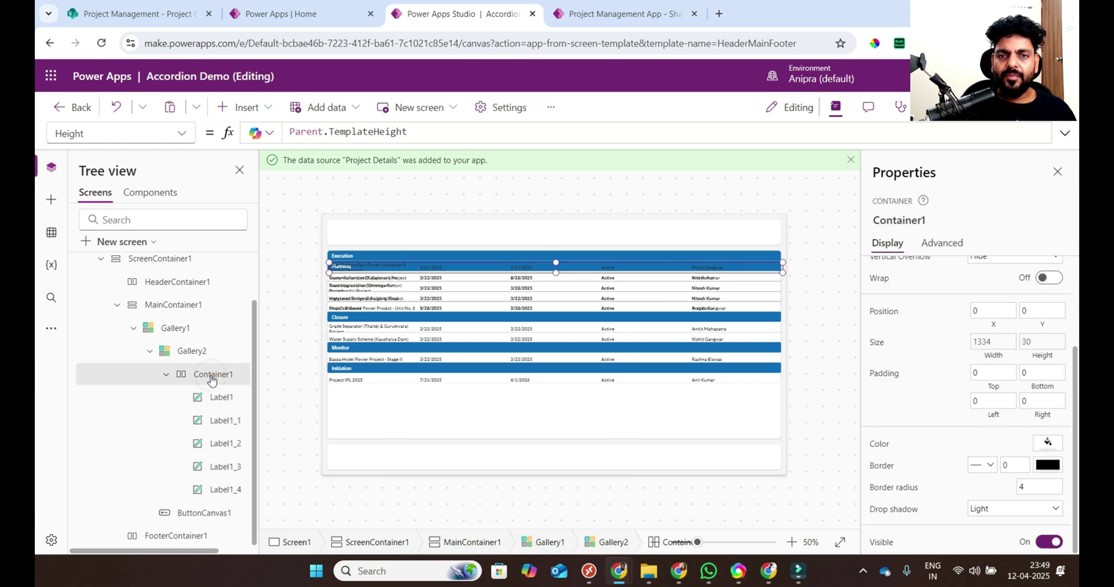
{"action": "key", "text": "F5"}
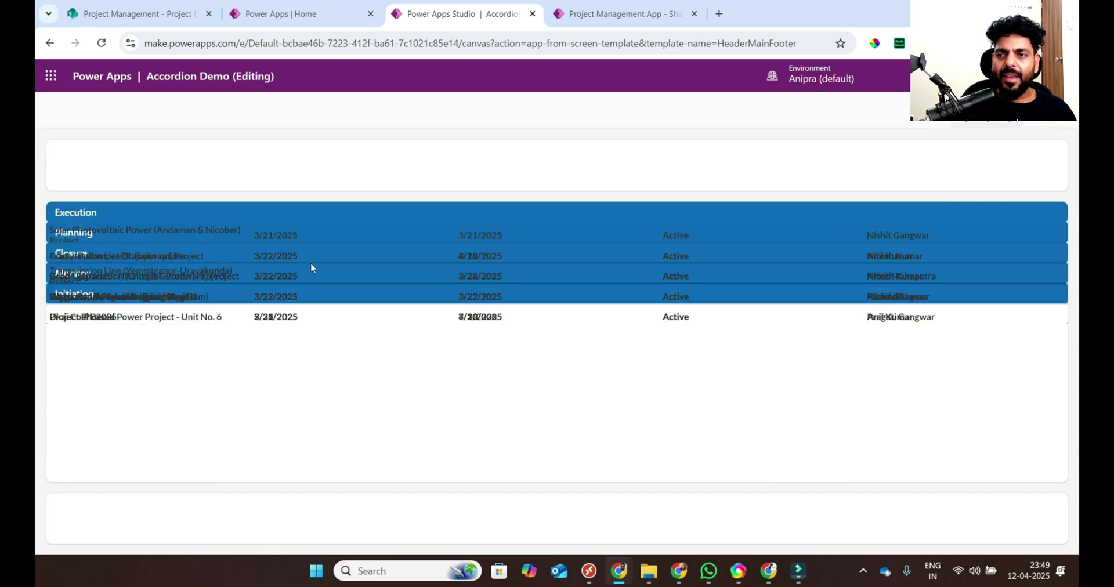
{"action": "scroll", "coordinate": [307, 273], "scroll_direction": "down", "scroll_amount": 2}
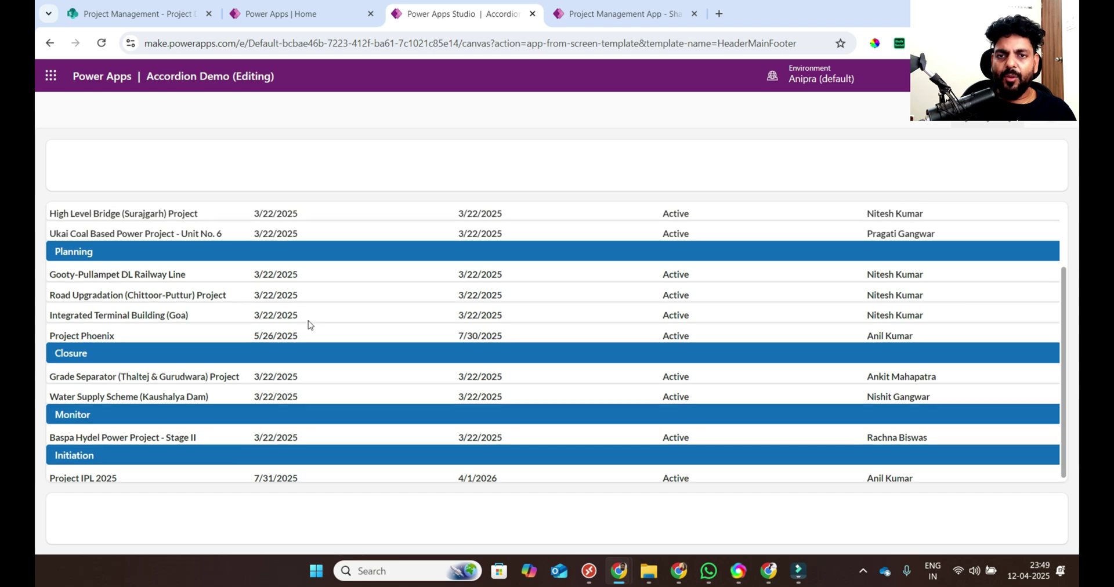
{"action": "scroll", "coordinate": [308, 322], "scroll_direction": "up", "scroll_amount": 2}
{"action": "key", "text": "Escape"}
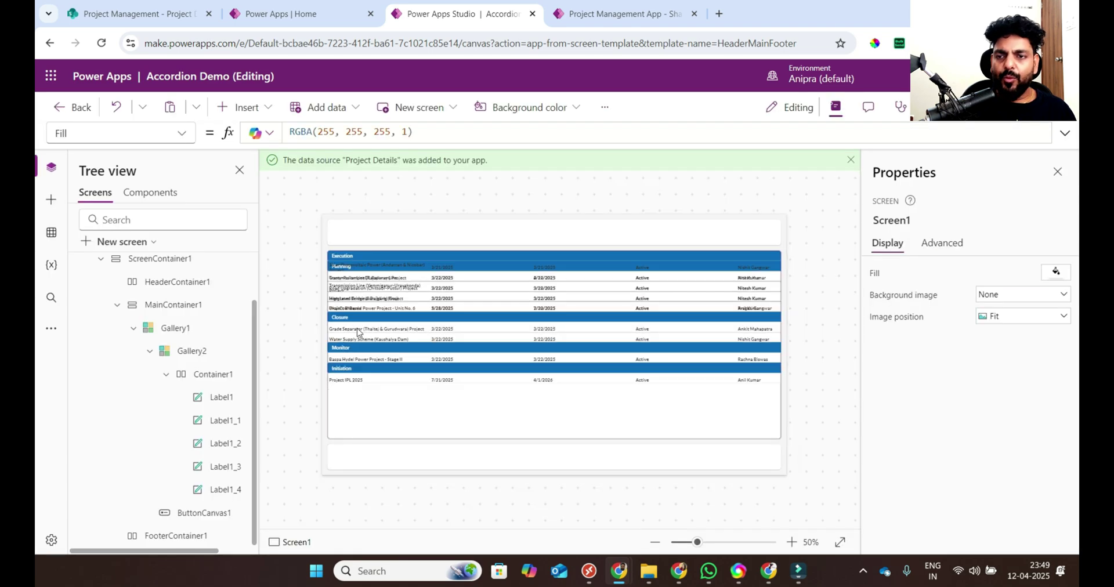
Step: Set the OnSelect formula of the stage header button ButtonCanvas1 to Set(varSTage,ThisItem.ProjectStage)
{"action": "left_click", "coordinate": [192, 354]}
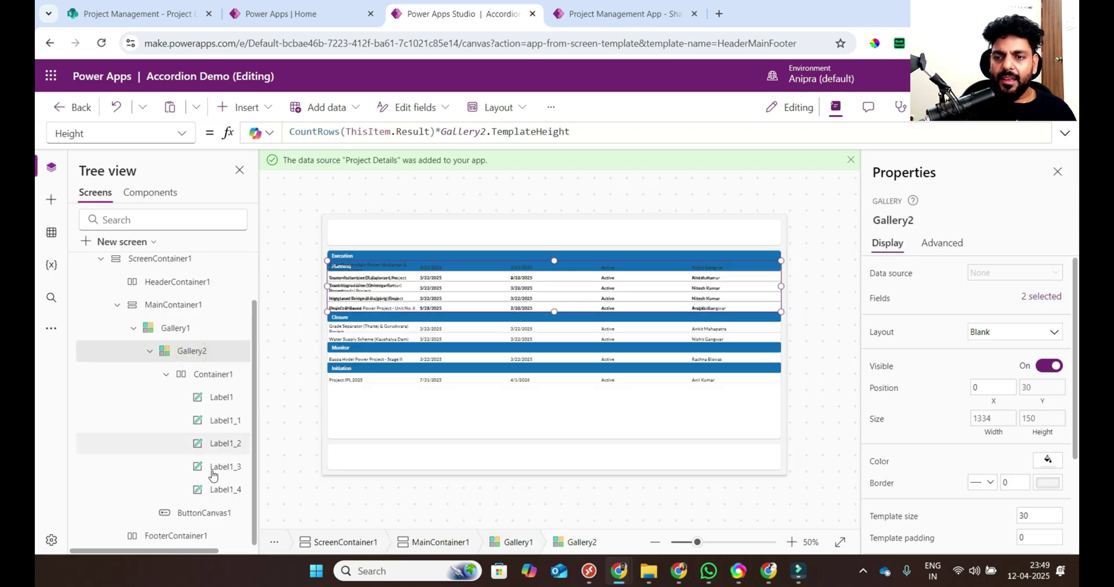
{"action": "left_click", "coordinate": [209, 514]}
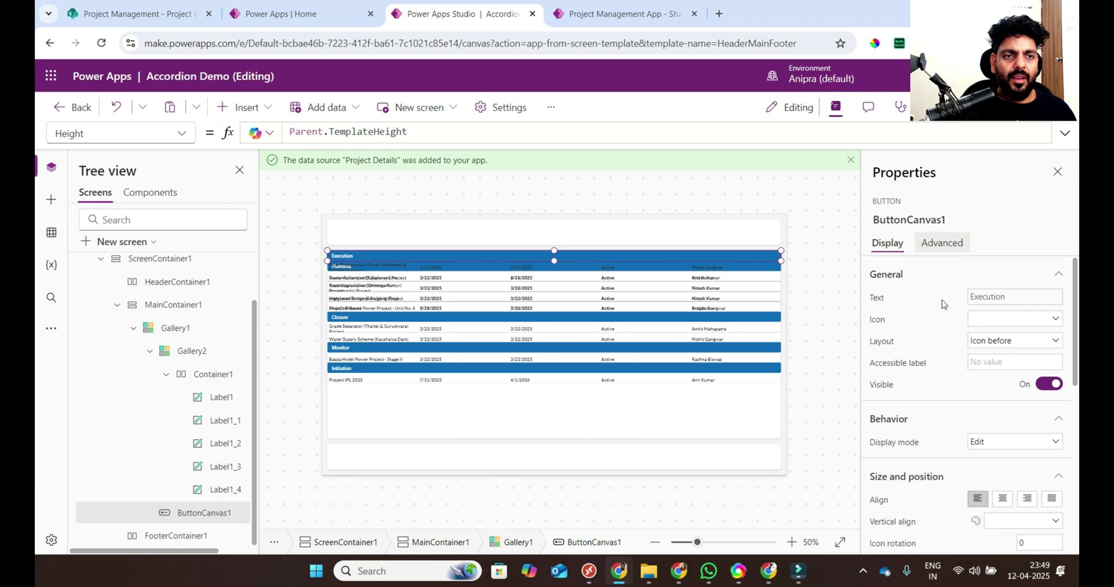
{"action": "left_click", "coordinate": [941, 243]}
{"action": "left_click", "coordinate": [906, 331]}
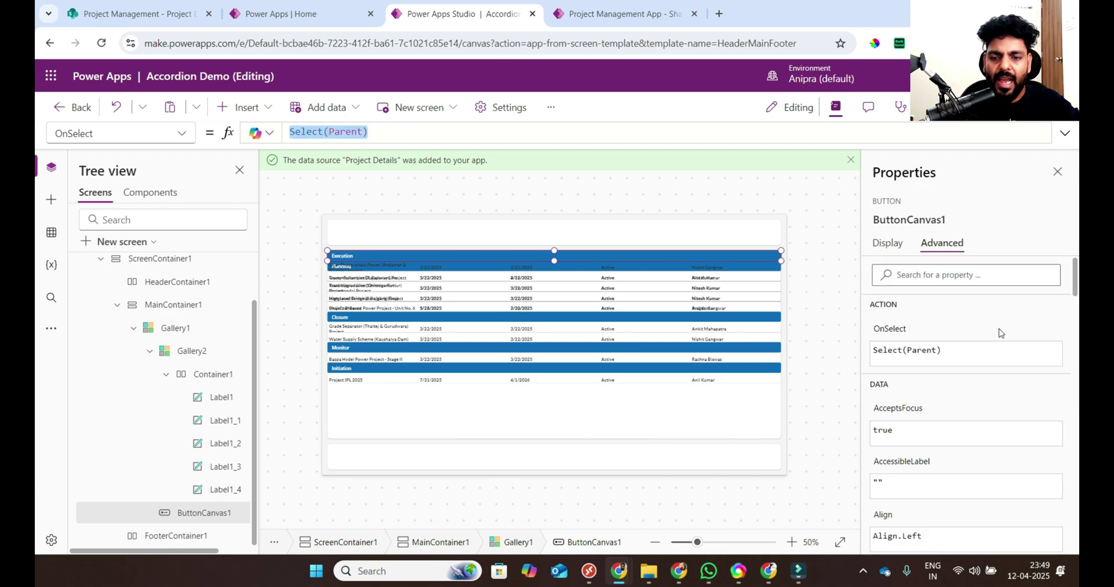
{"action": "type", "text": "S"}
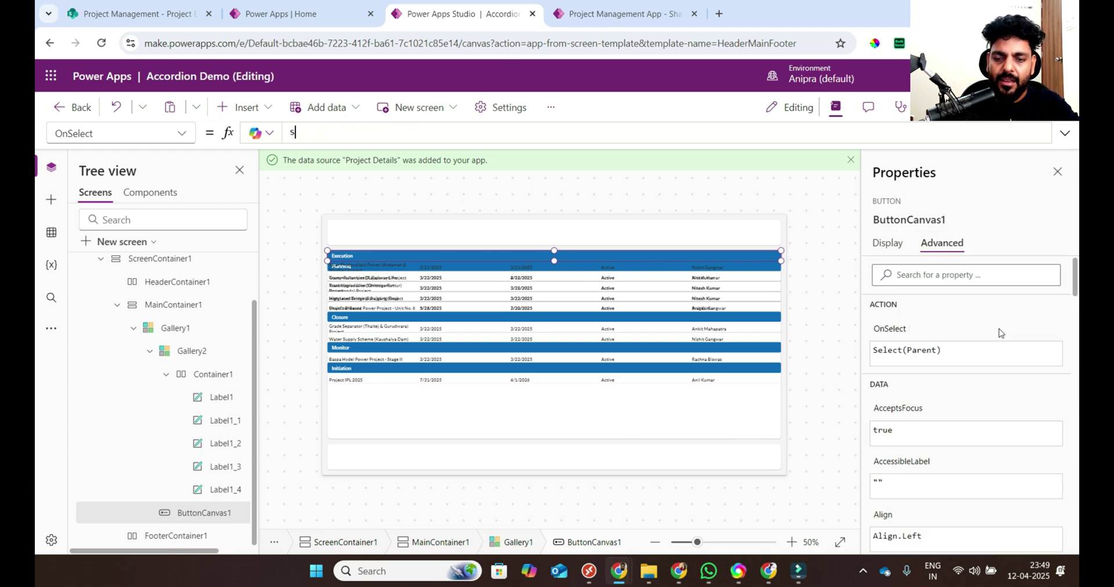
{"action": "type", "text": "et(varSTage"}
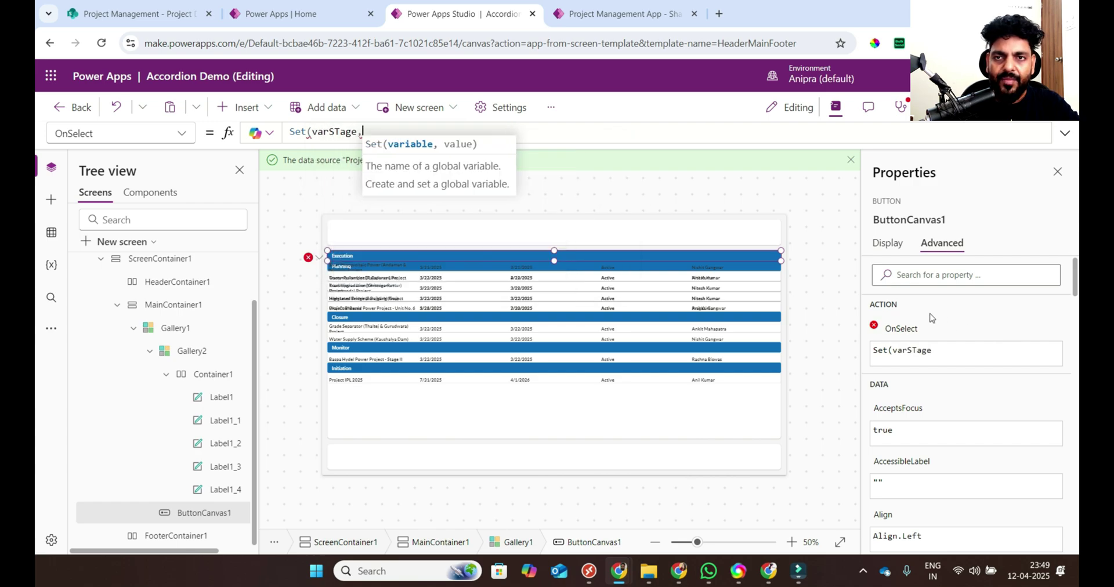
{"action": "type", "text": ","}
{"action": "key", "text": "Tab"}
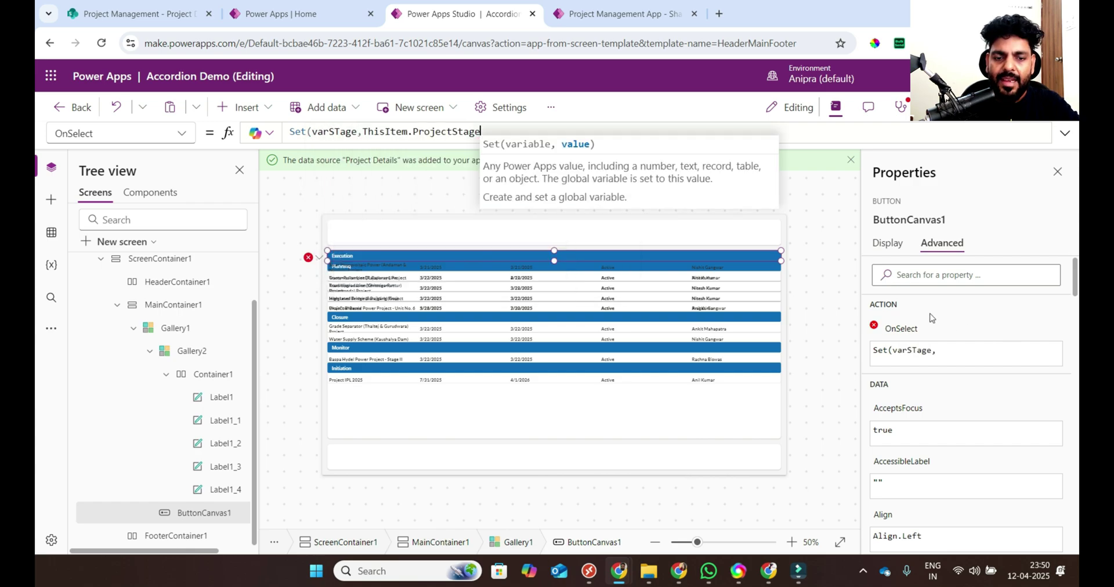
{"action": "type", "text": ")"}
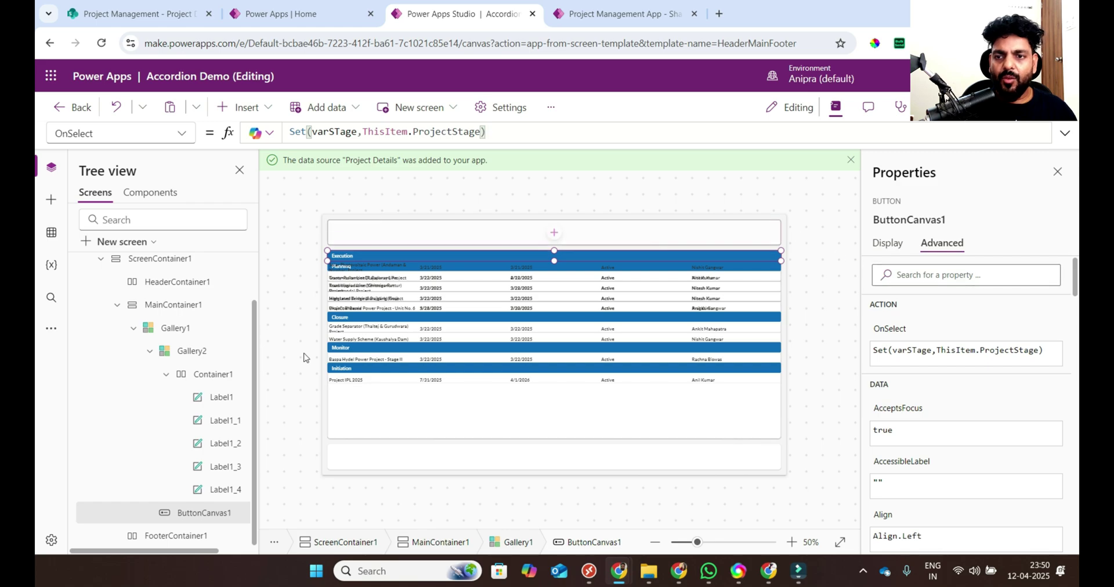
Step: Set the Visible formula of the nested Gallery2 to If(varSTage=ThisItem.ProjectStage,true,false)
{"action": "left_click", "coordinate": [191, 352]}
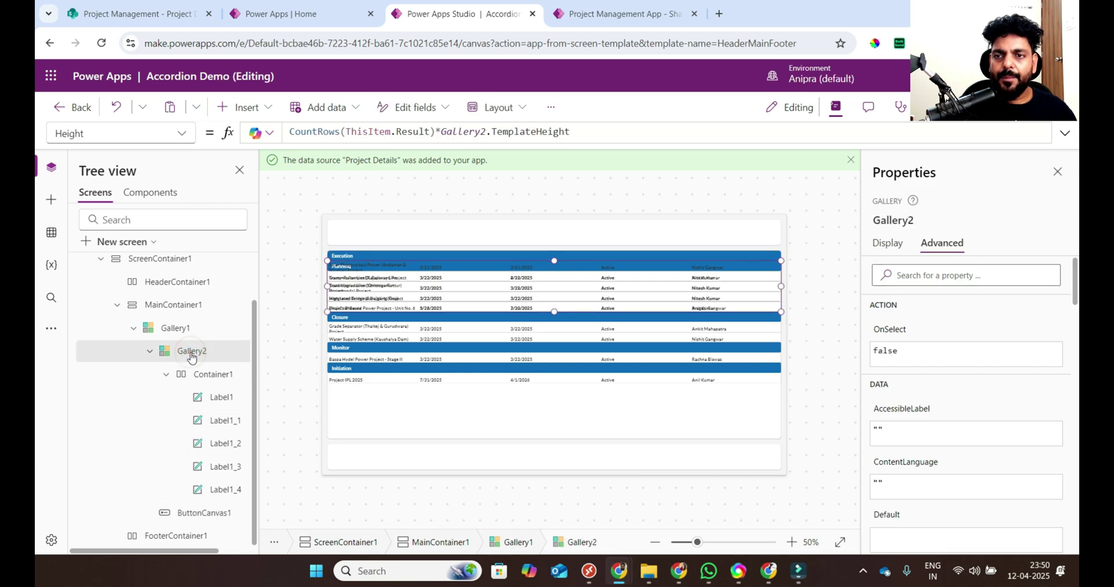
{"action": "left_click", "coordinate": [915, 275]}
{"action": "type", "text": "vis"}
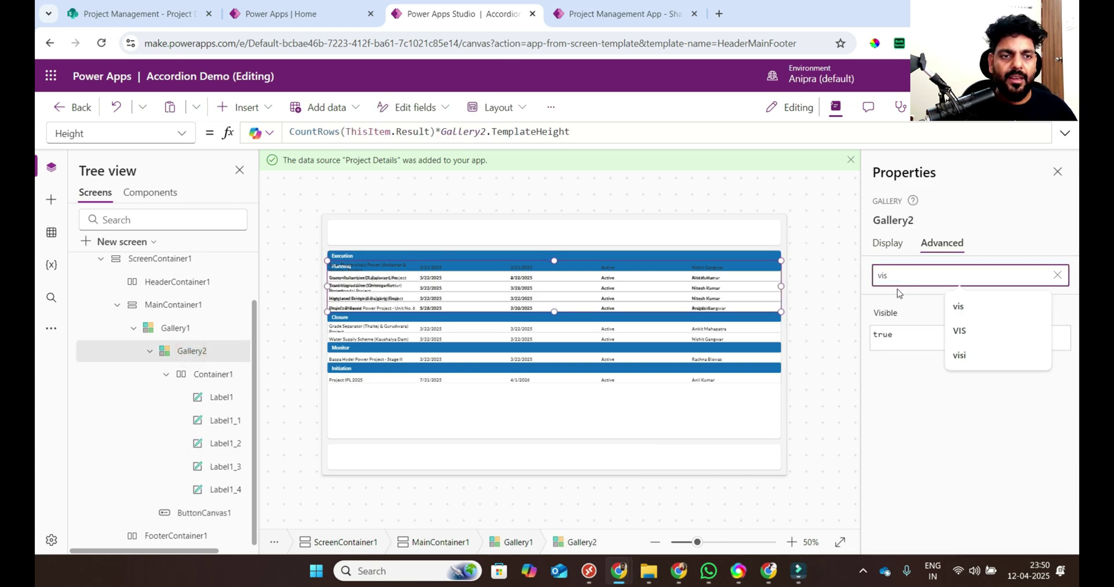
{"action": "left_click", "coordinate": [888, 313]}
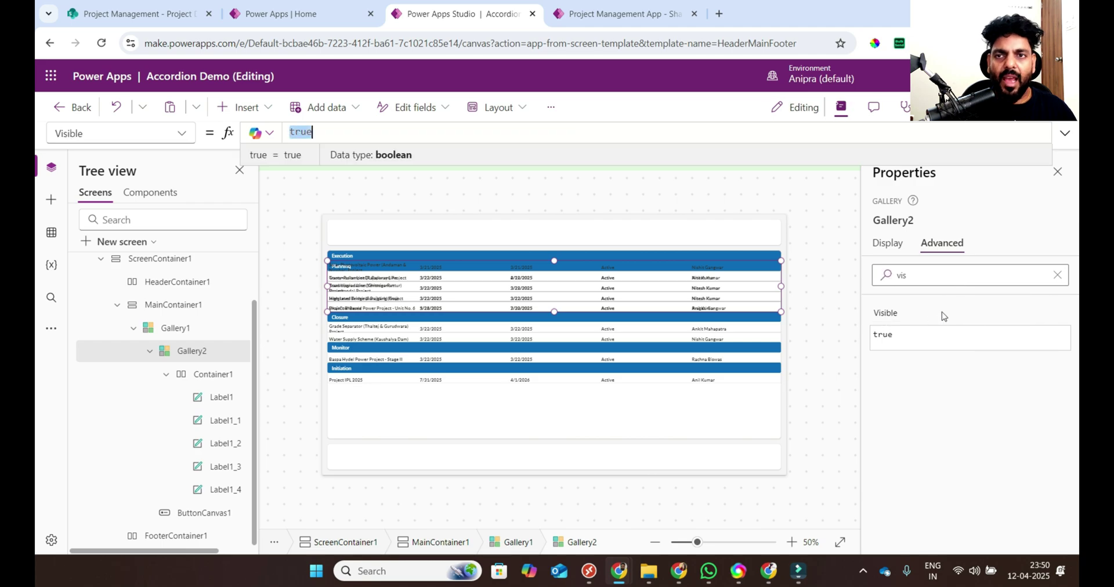
{"action": "type", "text": "if(this"}
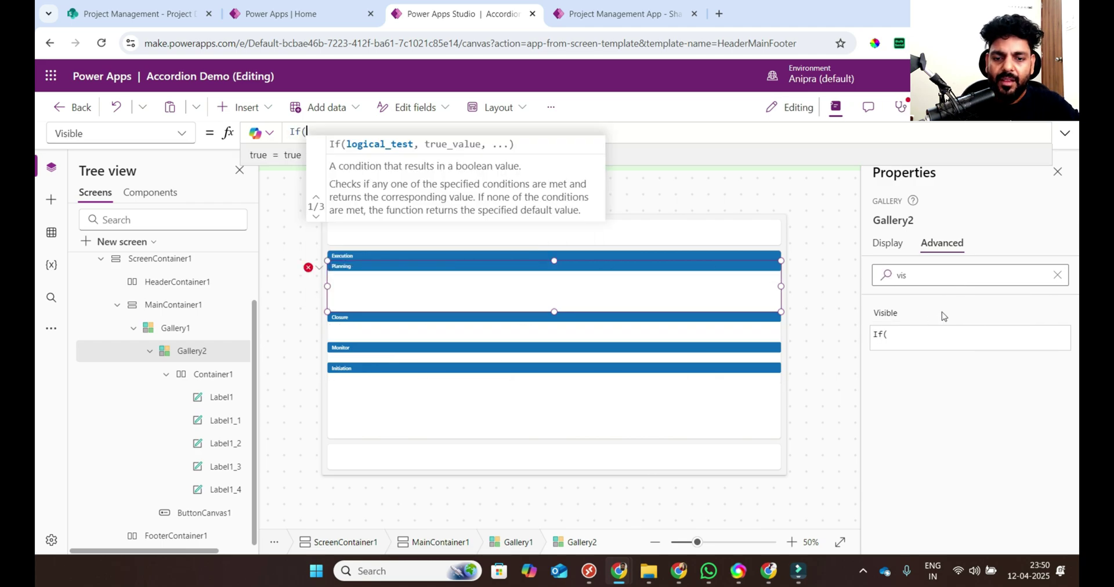
{"action": "key", "text": "BackSpace"}
{"action": "key", "text": "BackSpace"}
{"action": "key", "text": "BackSpace"}
{"action": "key", "text": "BackSpace"}
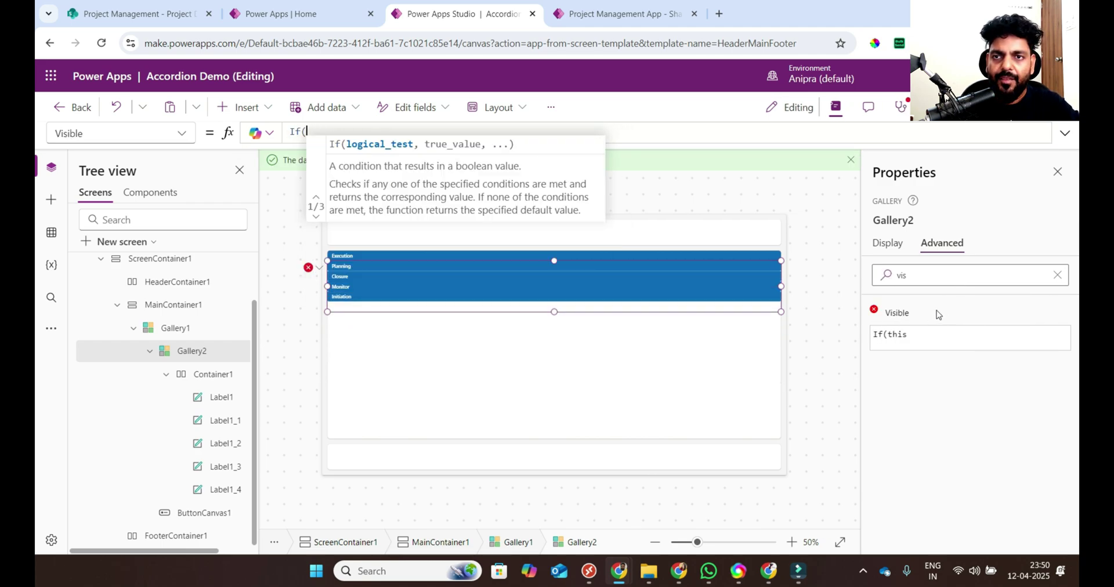
{"action": "type", "text": "var"}
{"action": "key", "text": "Tab"}
{"action": "type", "text": "=this"}
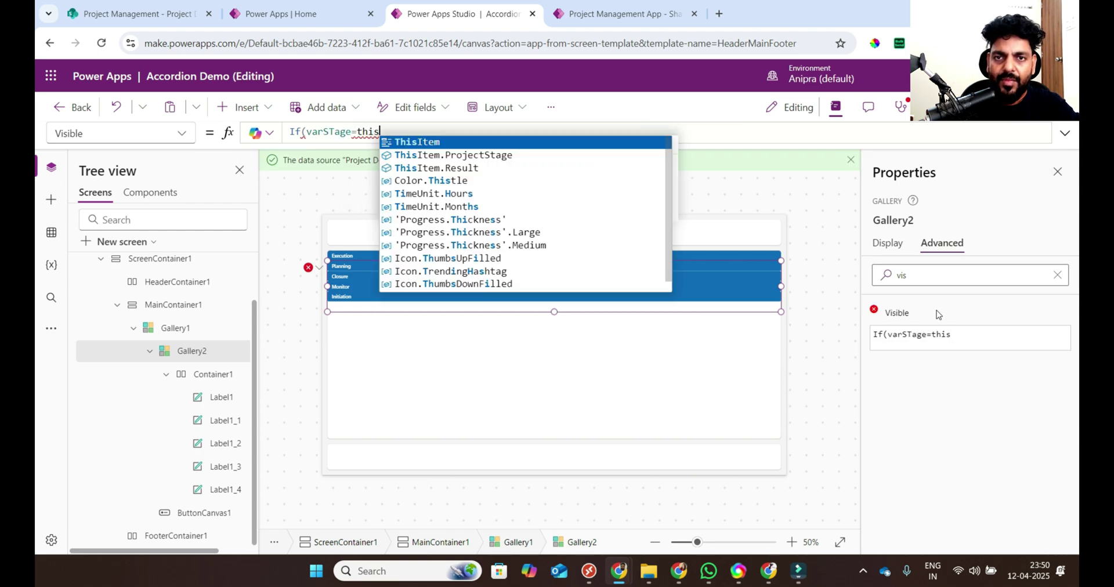
{"action": "key", "text": "Down"}
{"action": "key", "text": "Tab"}
{"action": "type", "text": ",tru"}
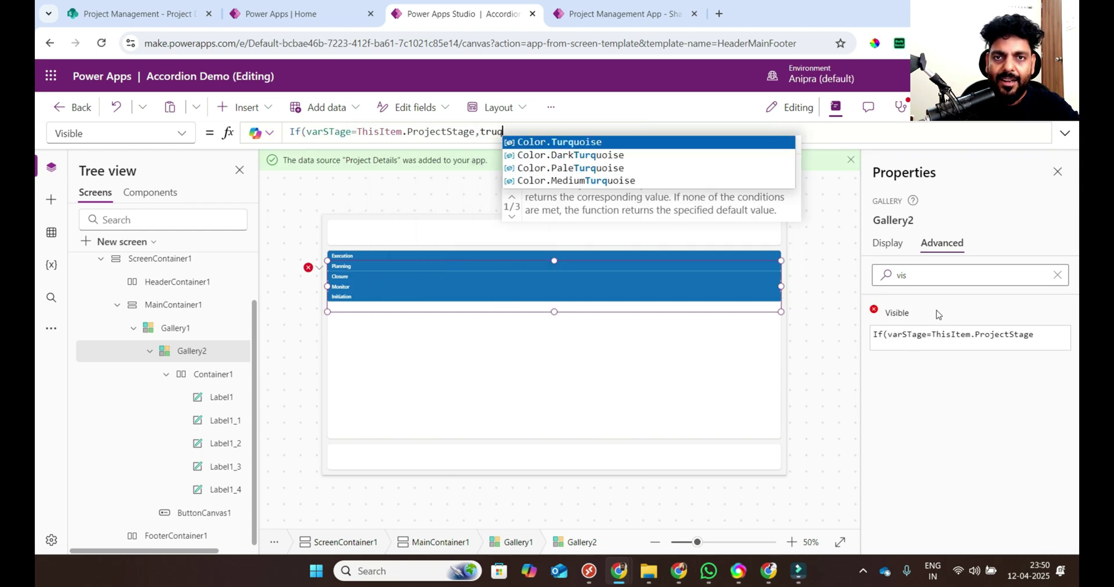
{"action": "key", "text": "Tab"}
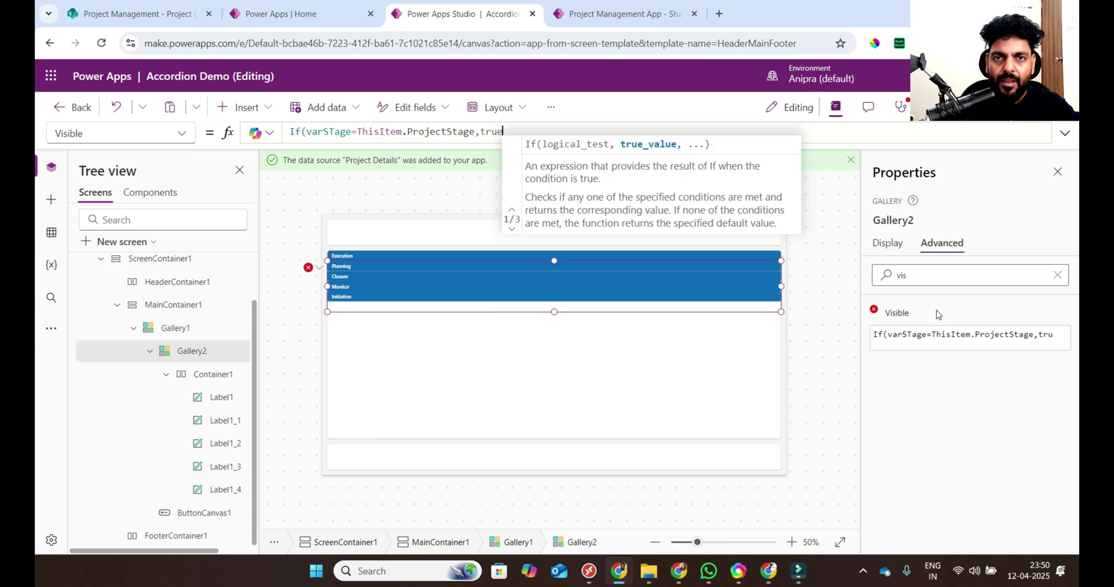
{"action": "type", "text": ",f"}
{"action": "key", "text": "Tab"}
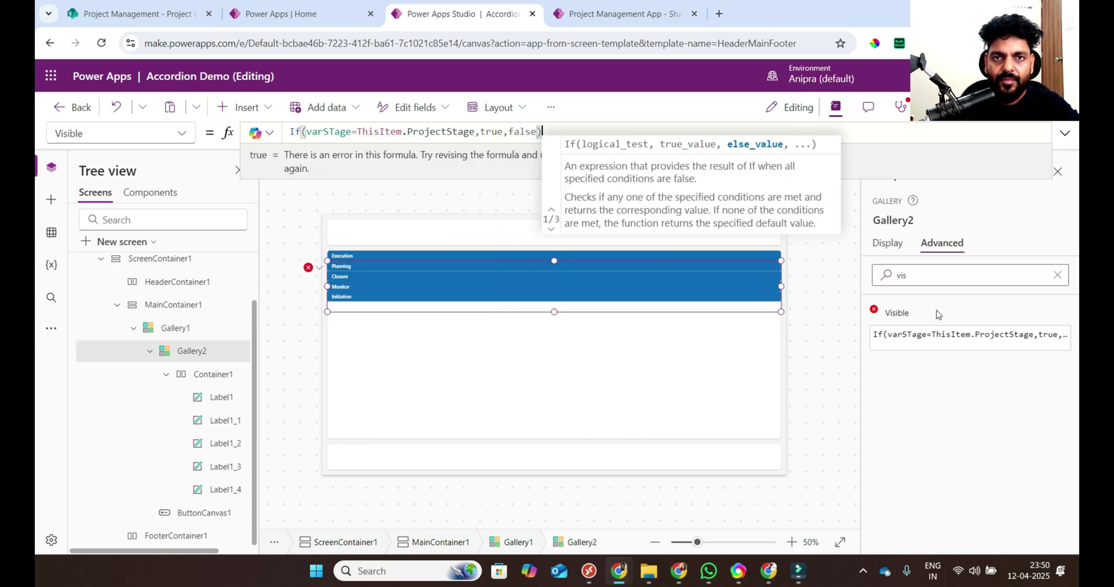
{"action": "type", "text": ")"}
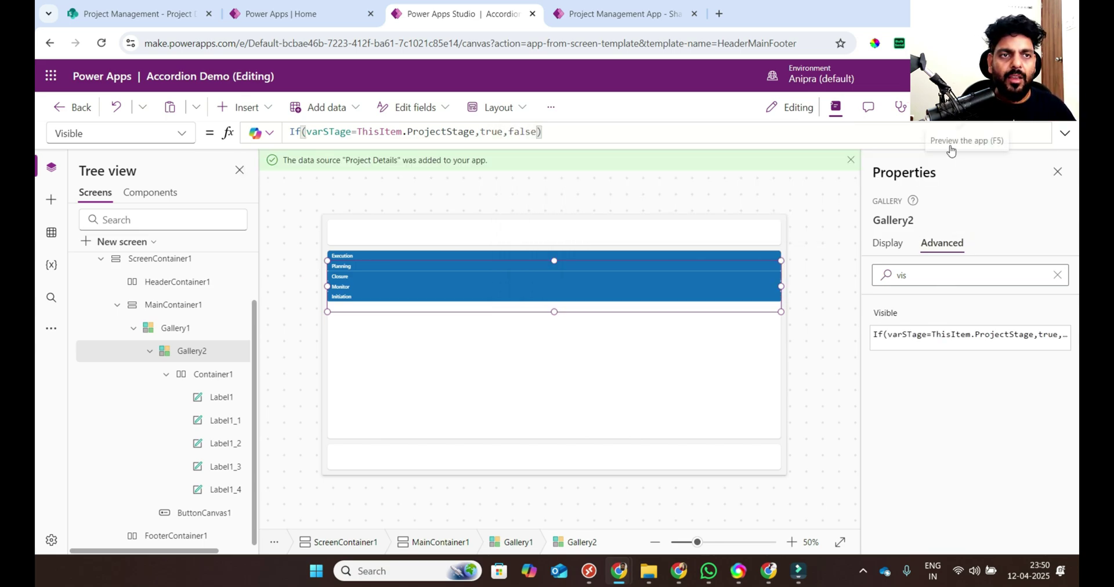
Step: Preview the app, expand the Execution, Planning, Closure and Monitor stage headers, and return to editing
{"action": "left_click", "coordinate": [960, 107]}
{"action": "left_click", "coordinate": [193, 218]}
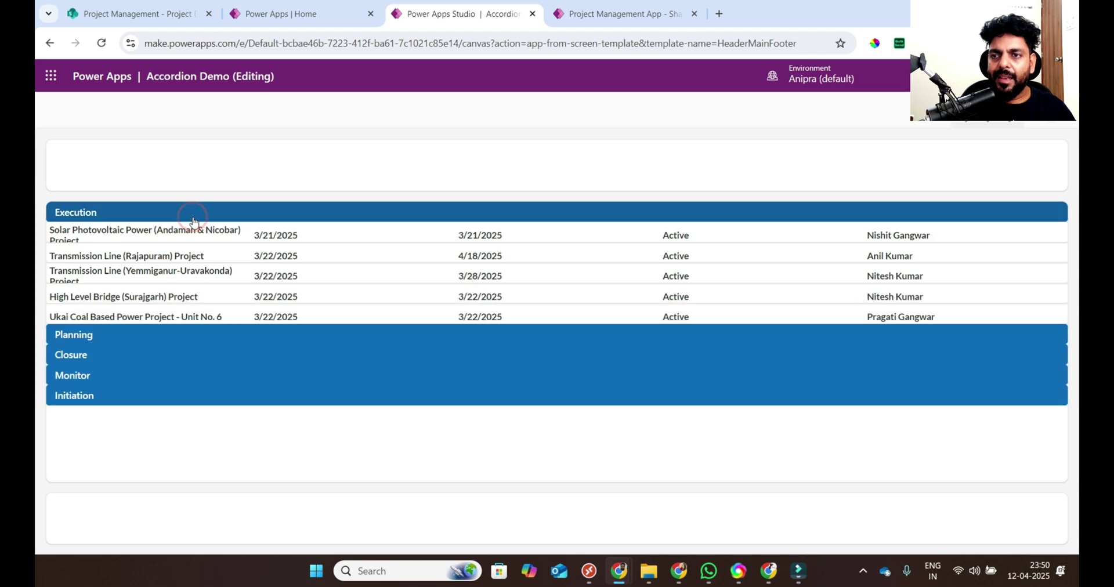
{"action": "left_click", "coordinate": [206, 344]}
{"action": "left_click", "coordinate": [205, 340]}
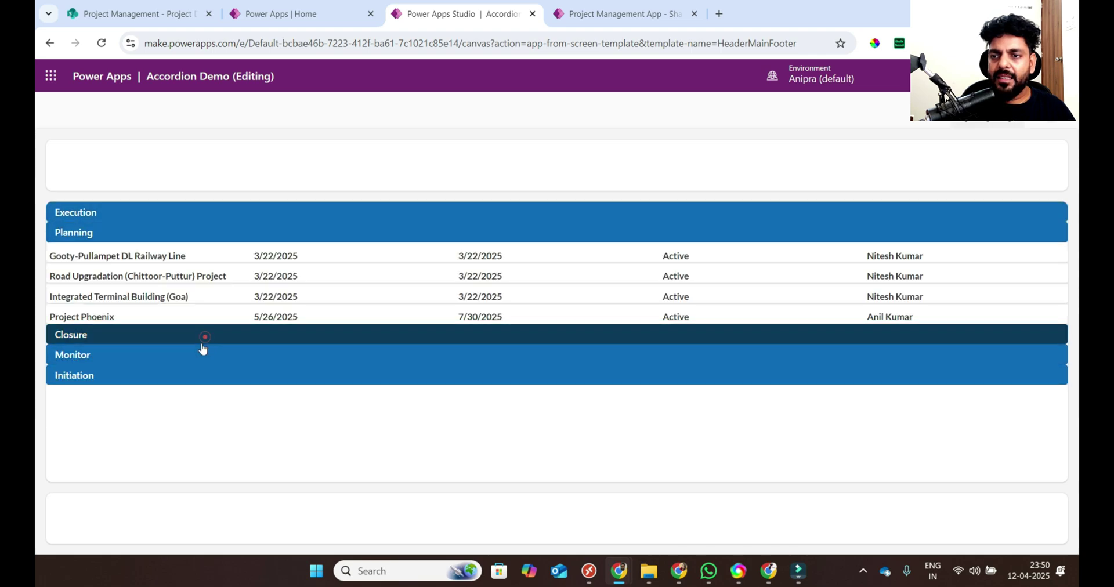
{"action": "left_click", "coordinate": [203, 313]}
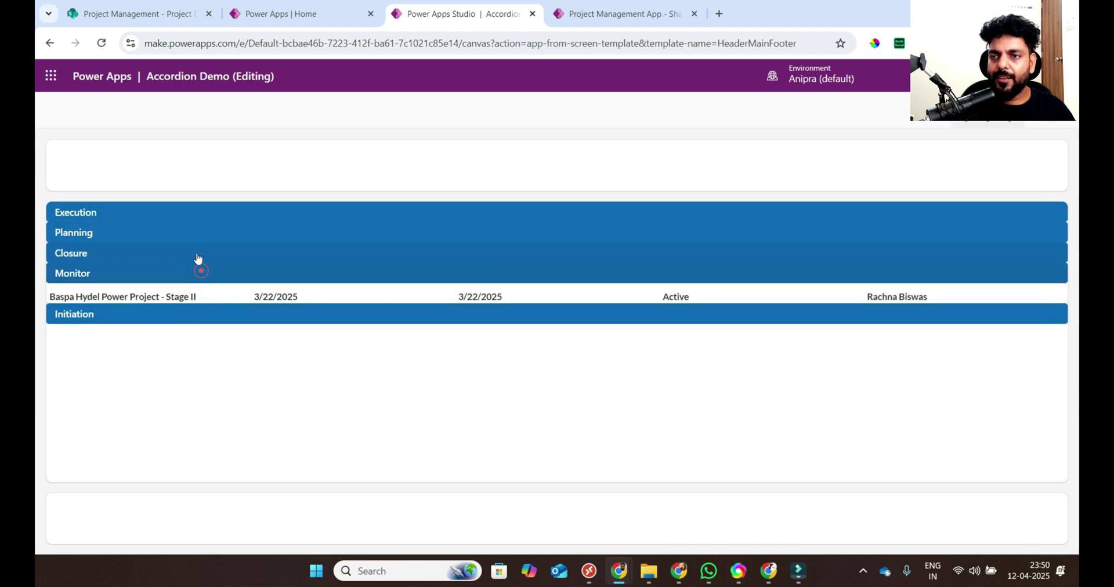
{"action": "left_click", "coordinate": [196, 253]}
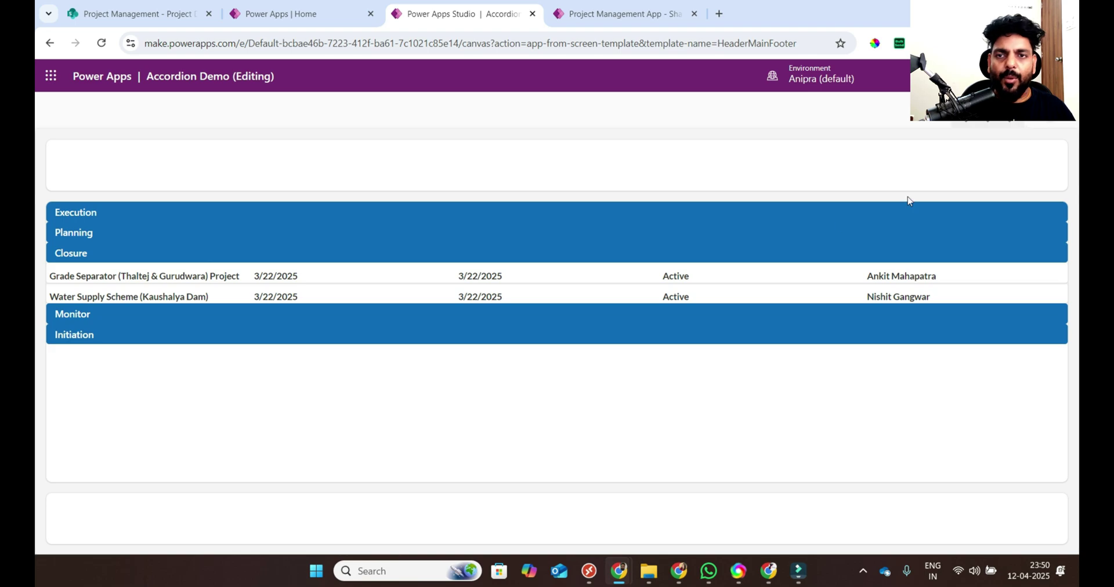
{"action": "key", "text": "Escape"}
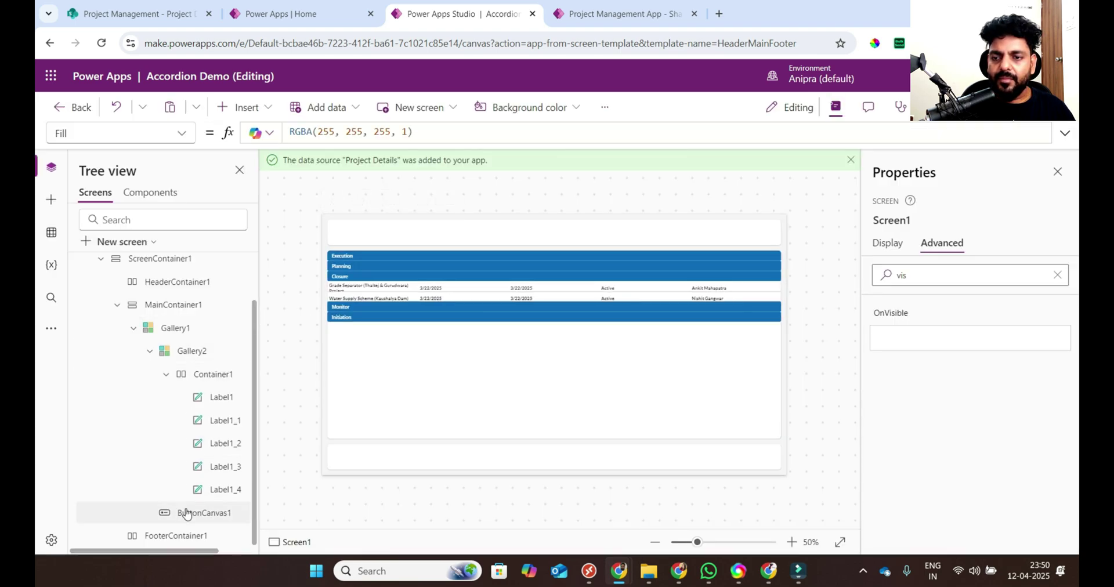
Step: Set the color palette of the stage header button ButtonCanvas1 to the standard grey swatch
{"action": "left_click", "coordinate": [186, 514]}
{"action": "left_click", "coordinate": [886, 243]}
{"action": "scroll", "coordinate": [937, 462], "scroll_direction": "down", "scroll_amount": 2}
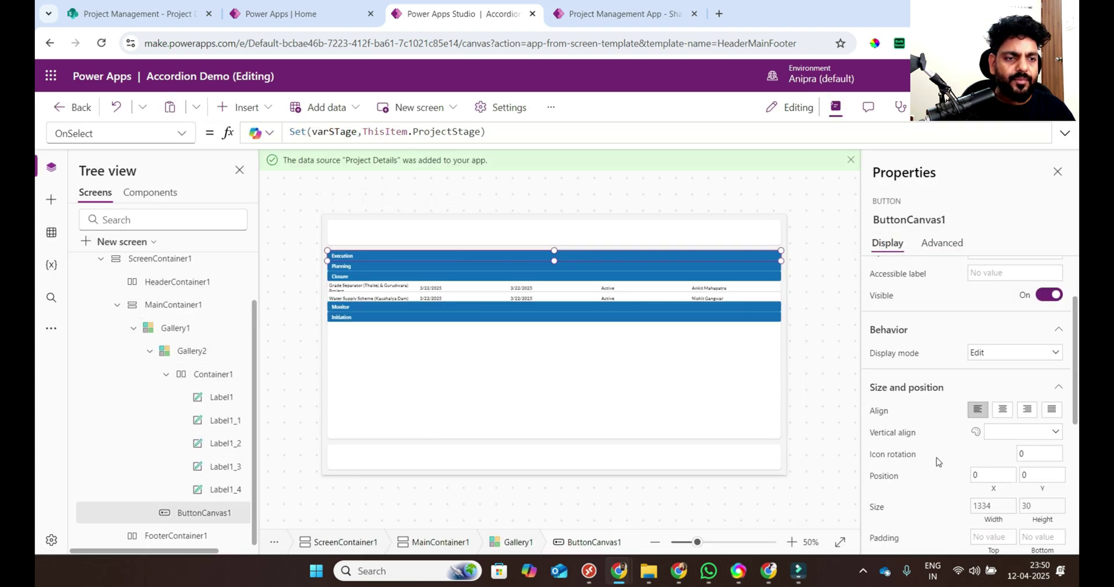
{"action": "scroll", "coordinate": [945, 455], "scroll_direction": "down", "scroll_amount": 4}
{"action": "left_click", "coordinate": [1032, 442]}
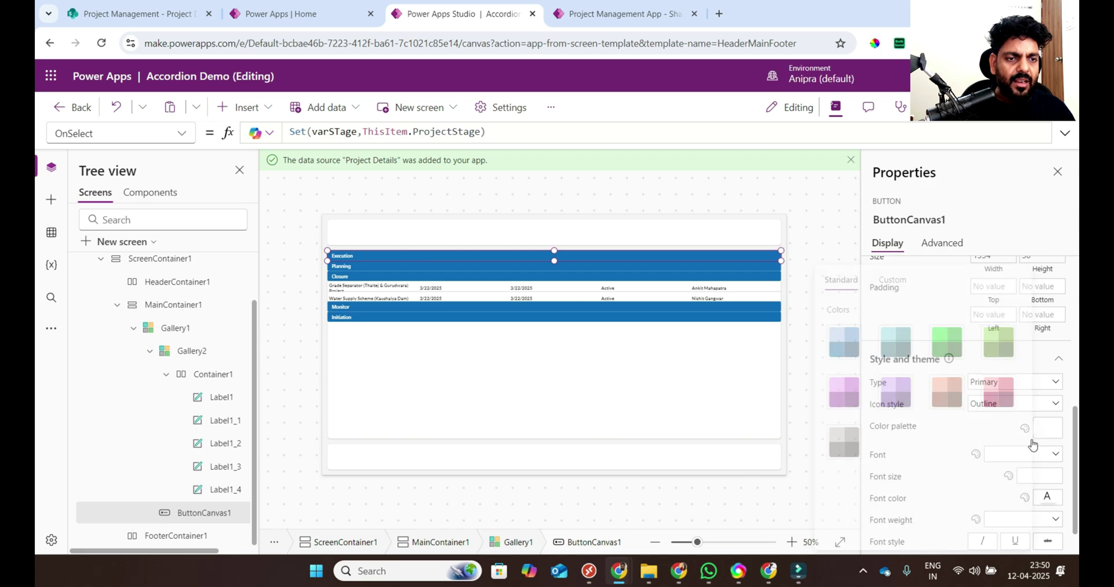
{"action": "left_click", "coordinate": [845, 442]}
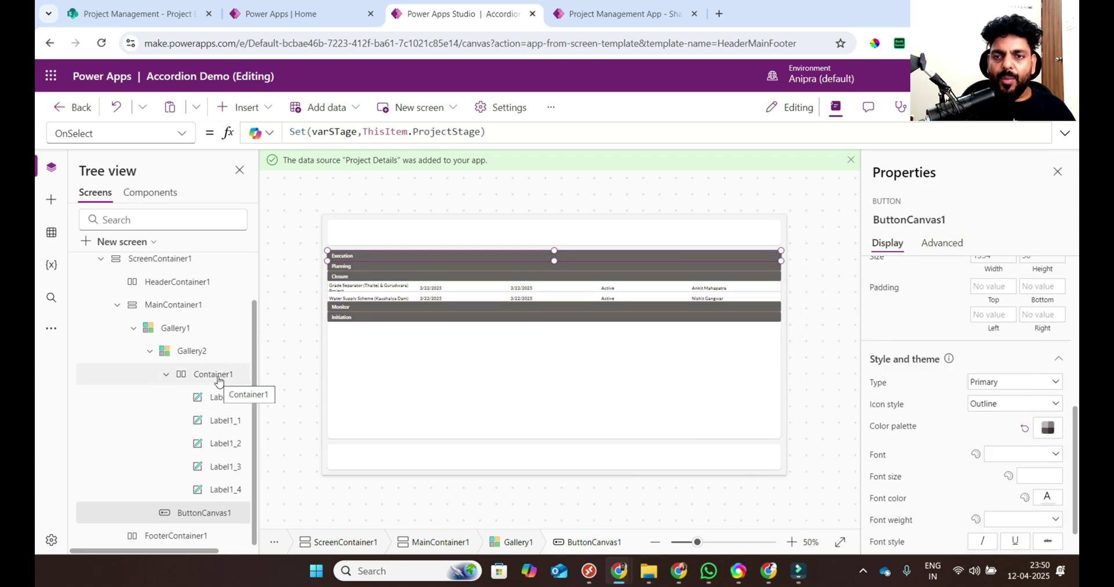
Step: Try the Execution, Planning, Closure, Monitor and Initiation headers directly on the editing canvas to check how their project rows expand
{"action": "left_click", "coordinate": [373, 255], "text": "alt"}
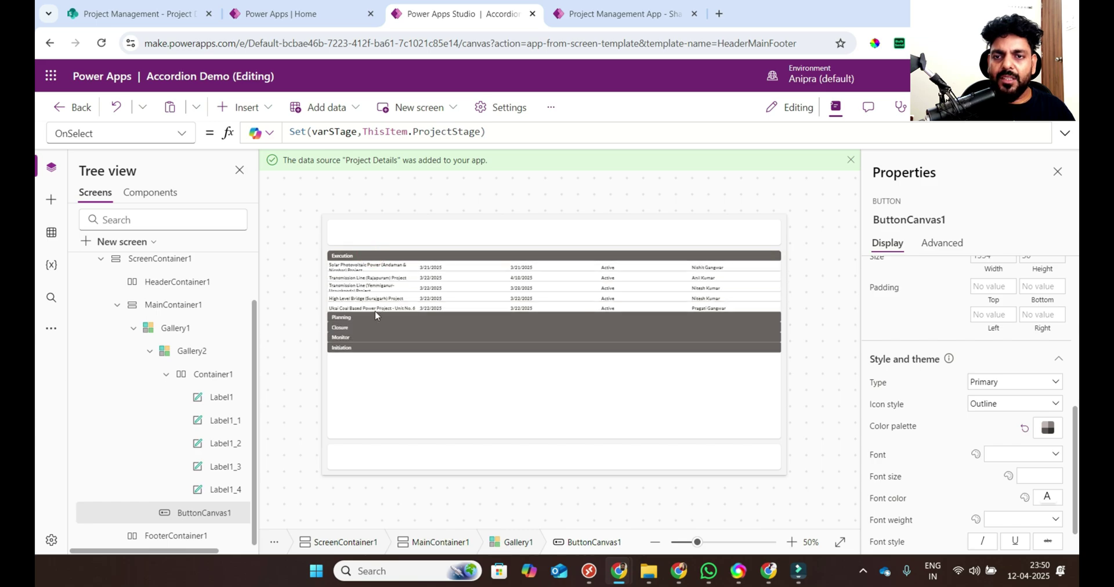
{"action": "left_click", "coordinate": [375, 321], "text": "alt"}
{"action": "left_click", "coordinate": [373, 267], "text": "alt"}
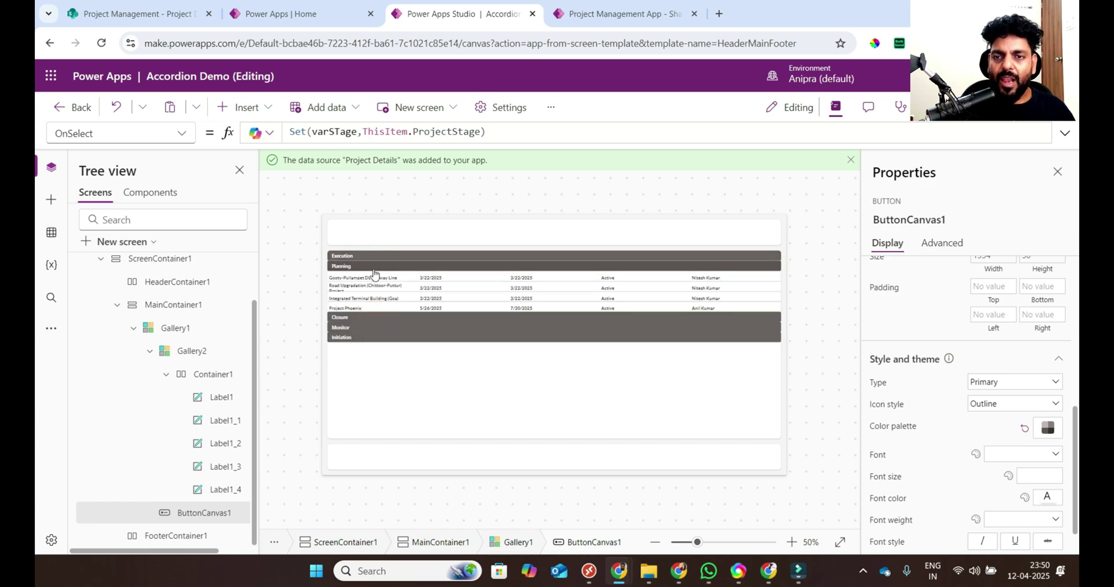
{"action": "left_click", "coordinate": [383, 320], "text": "alt"}
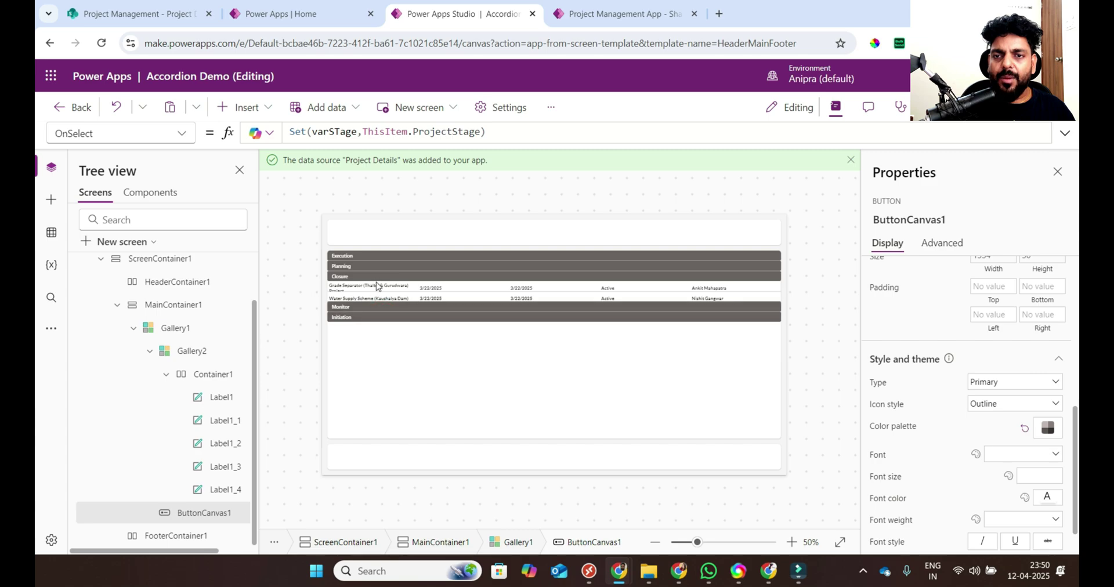
{"action": "left_click", "coordinate": [374, 308], "text": "alt"}
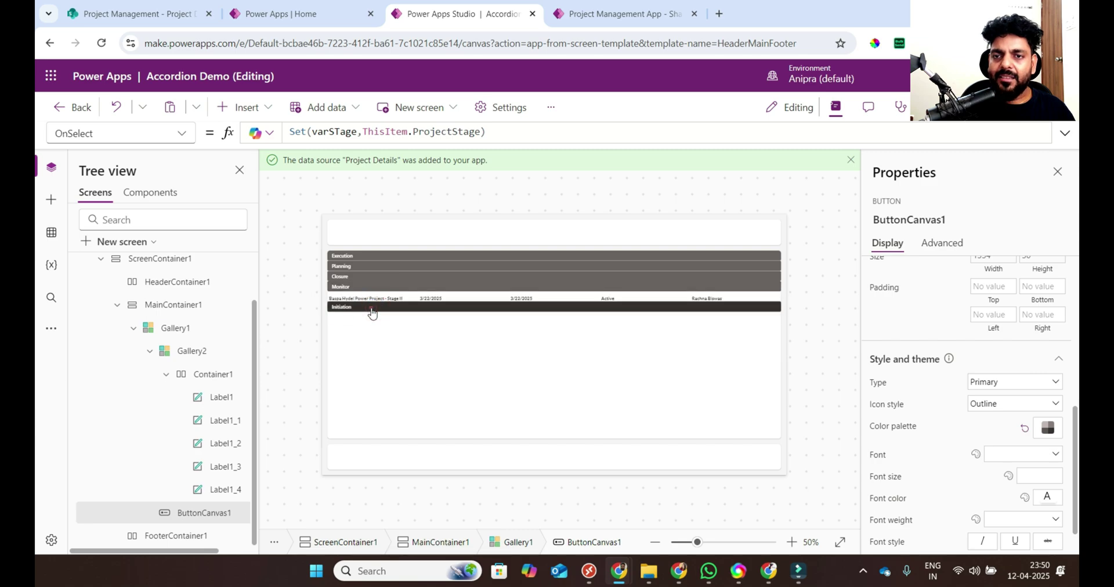
{"action": "left_click", "coordinate": [371, 308], "text": "alt"}
{"action": "left_click", "coordinate": [364, 267], "text": "alt"}
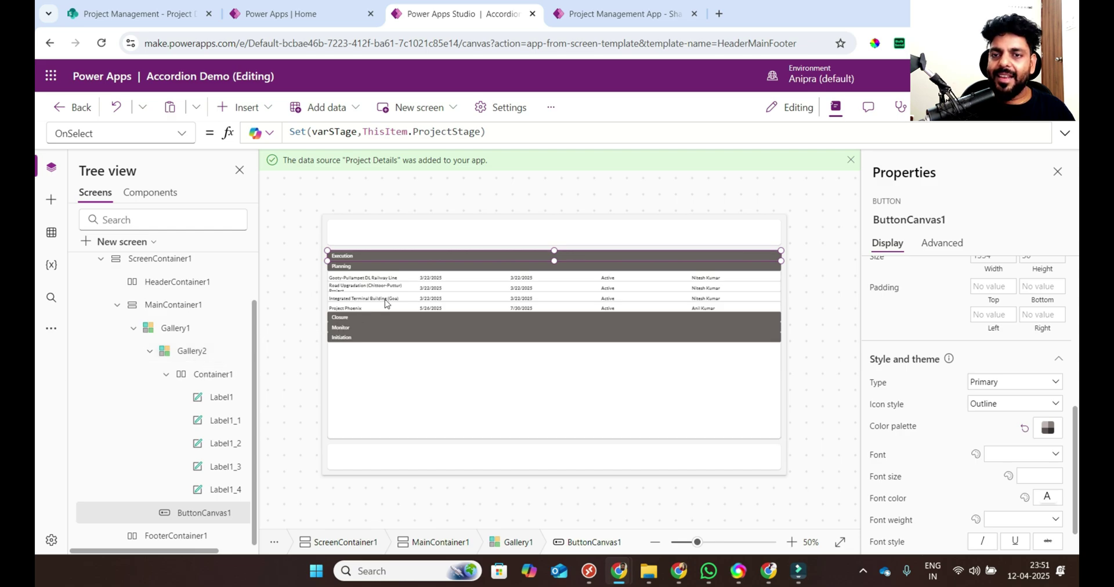
Step: Enlarge the formula editor for ButtonCanvas1's OnSelect and format its Set formula across multiple lines
{"action": "left_click", "coordinate": [200, 353]}
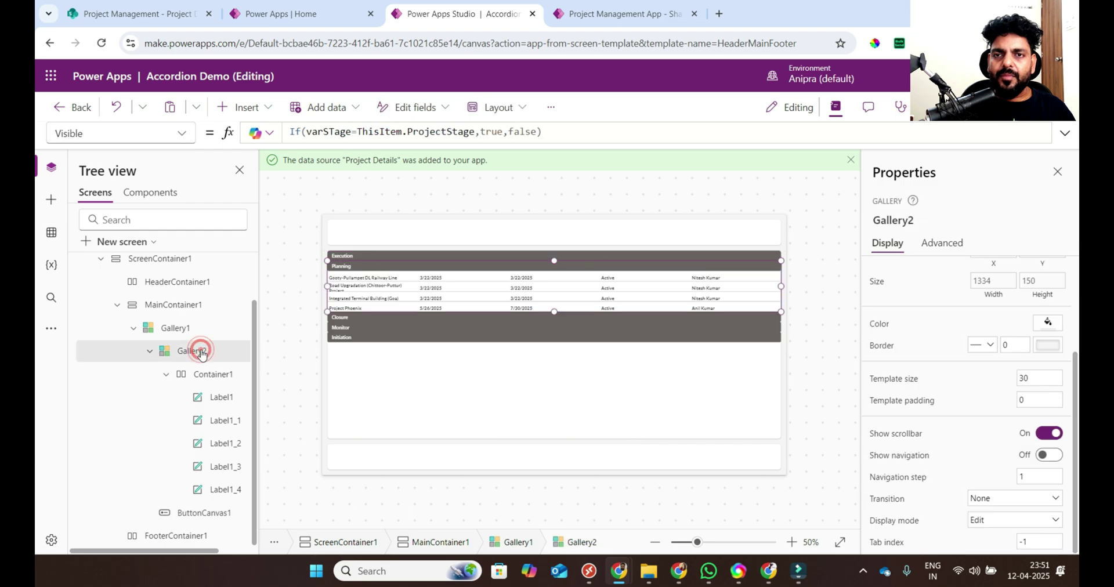
{"action": "left_click", "coordinate": [226, 515]}
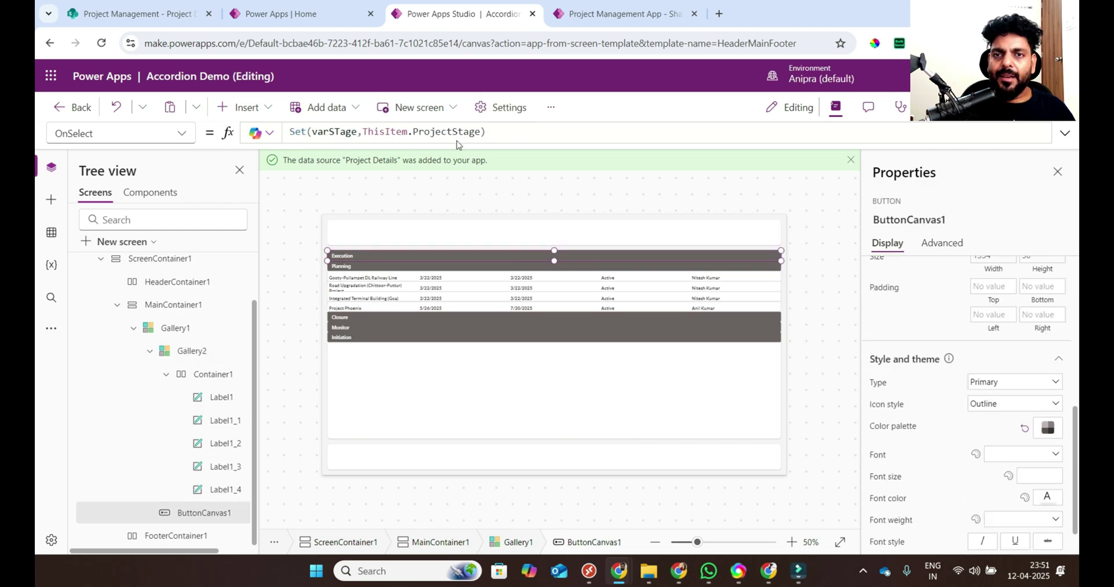
{"action": "left_click", "coordinate": [1066, 134]}
{"action": "left_click", "coordinate": [288, 225]}
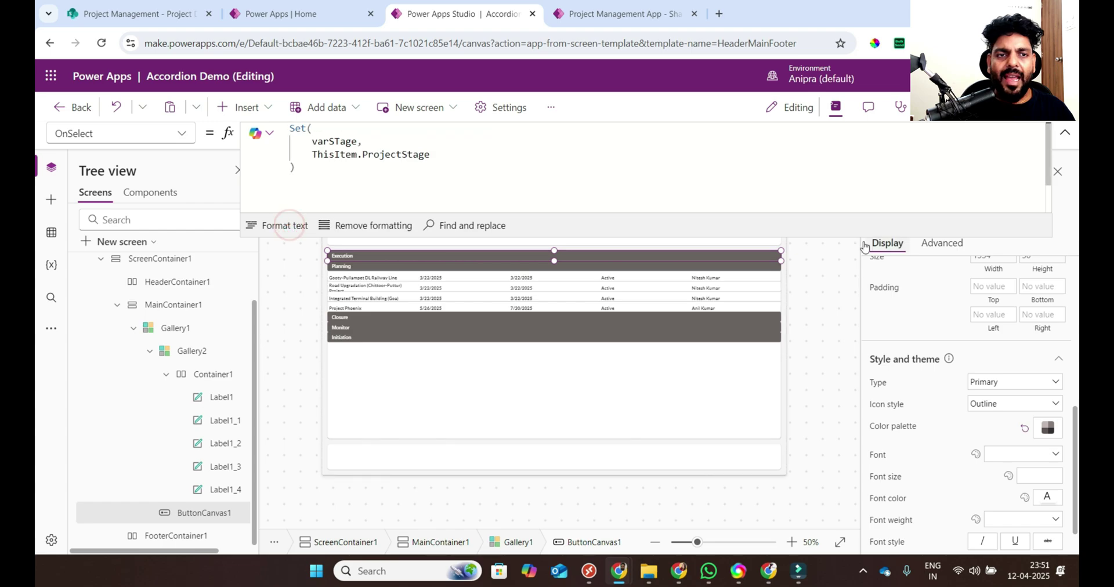
{"action": "left_click", "coordinate": [845, 235]}
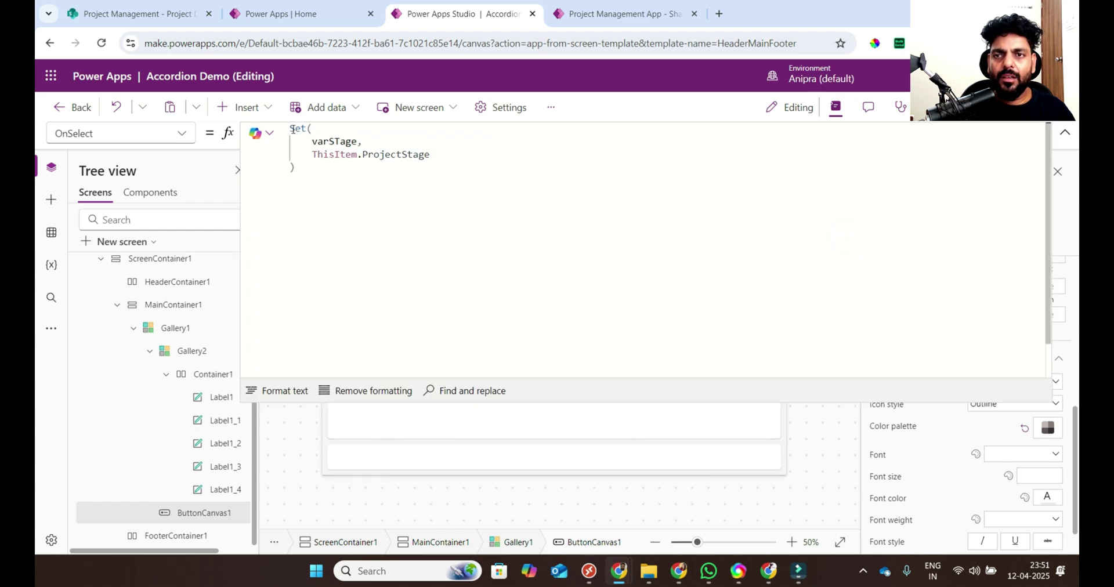
Step: Start an If function ahead of the Set call in ButtonCanvas1's OnSelect with the condition varSTage=ThisItem.ProjectStage
{"action": "key", "text": "Return"}
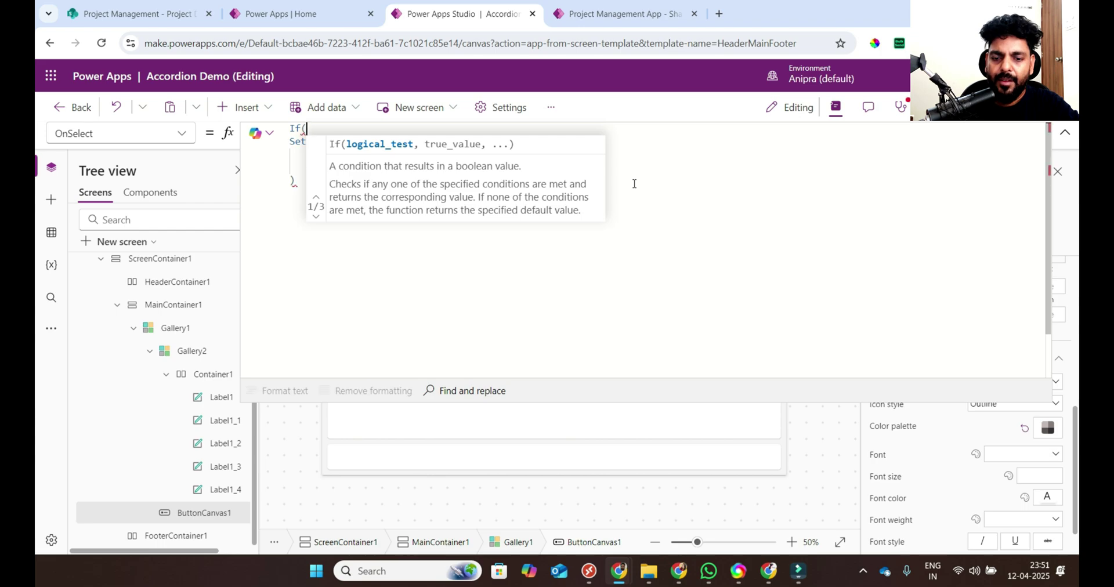
{"action": "type", "text": "varSTage"}
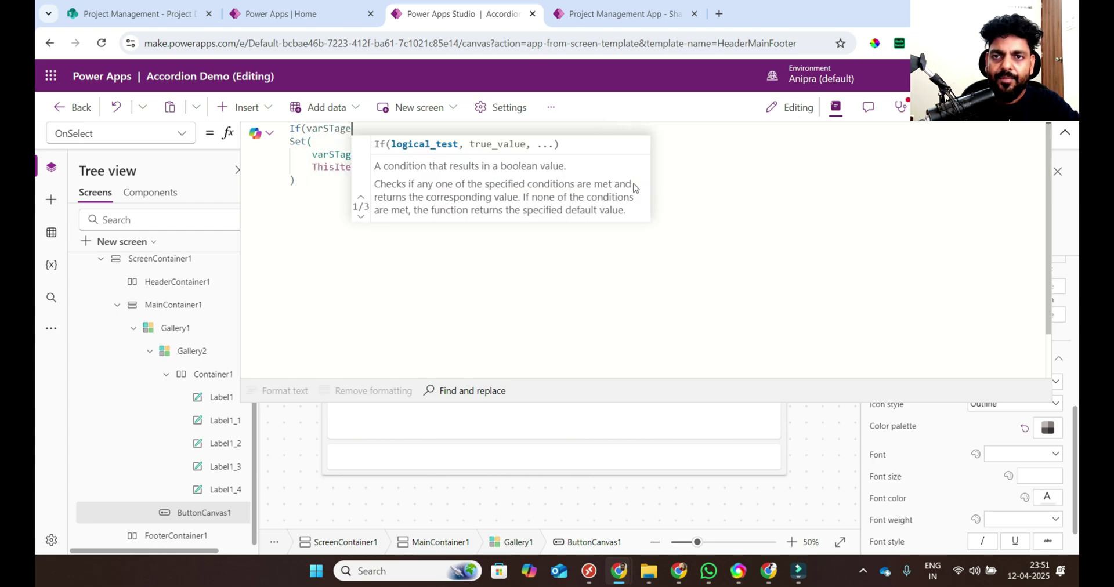
{"action": "type", "text": "=ThisItem"}
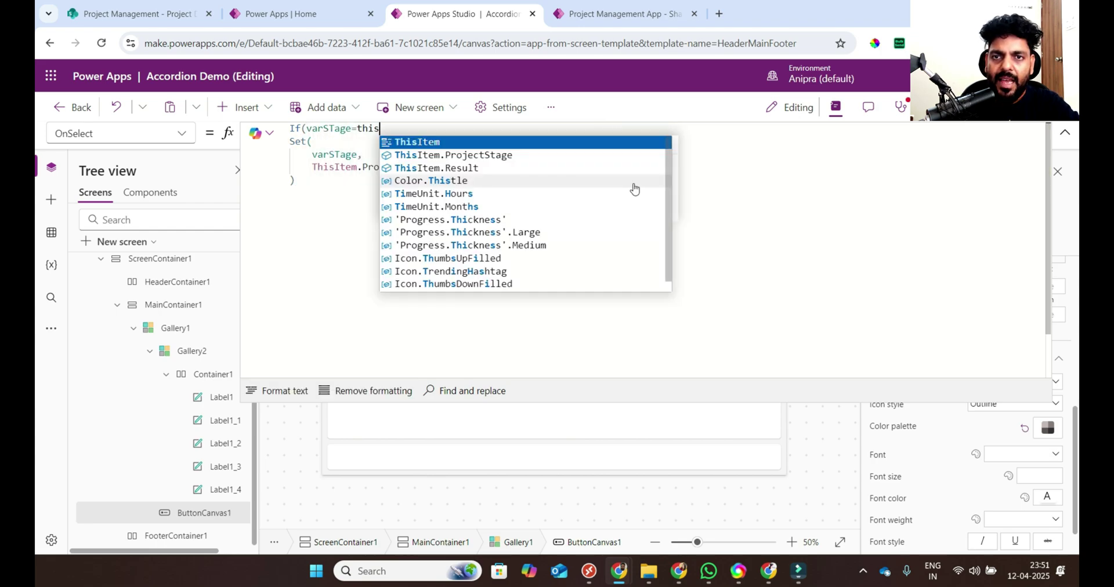
{"action": "type", "text": ".ProjectStage"}
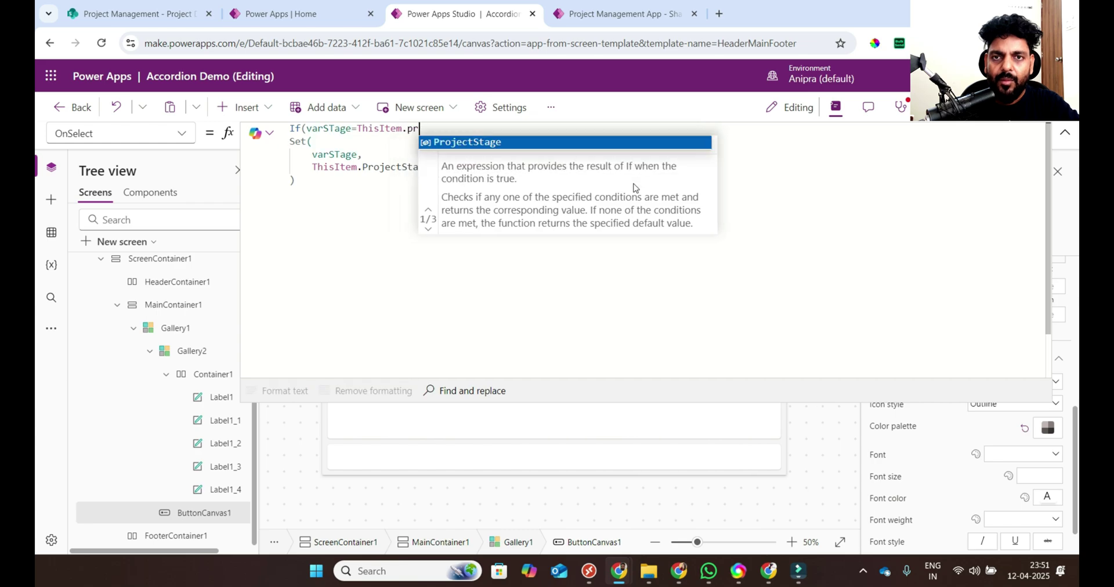
{"action": "type", "text": ","}
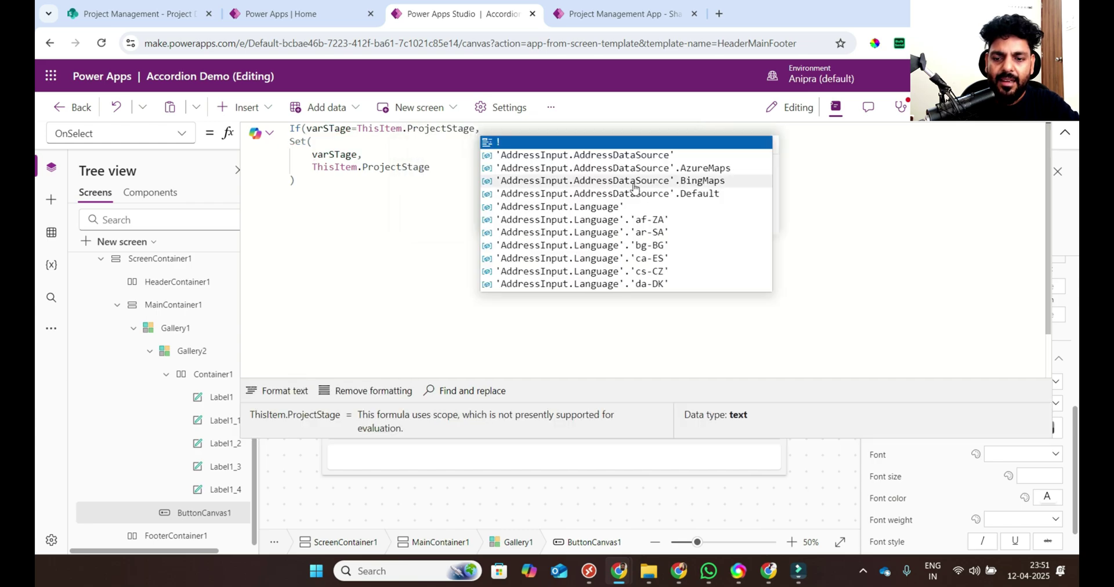
Step: Complete the OnSelect If with Set(varSTage,"0") as the true result and the existing Set call as the false result
{"action": "type", "text": "set("}
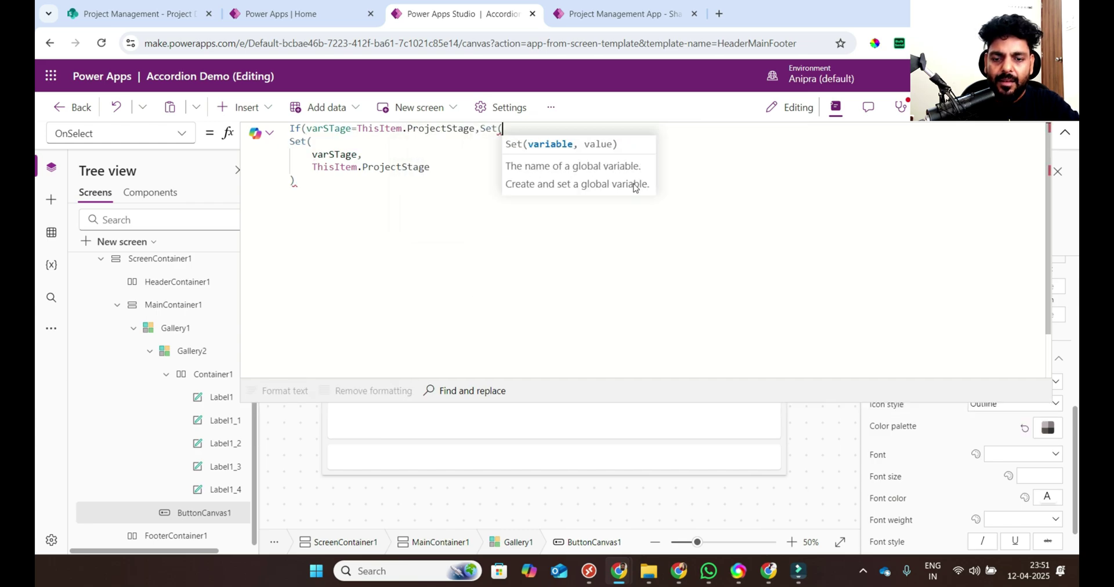
{"action": "type", "text": "varSTage"}
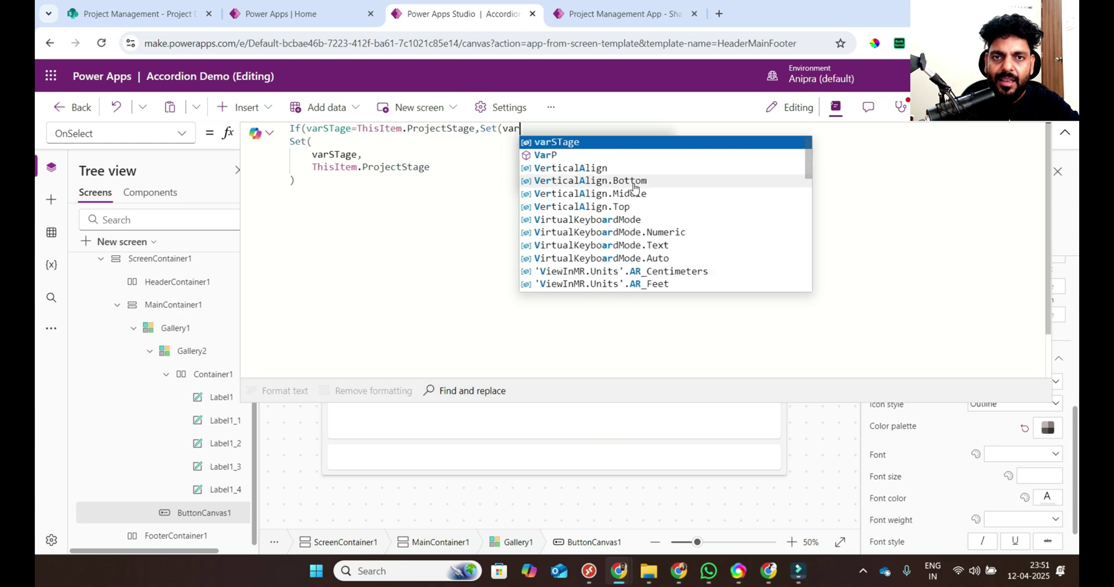
{"action": "type", "text": ","}
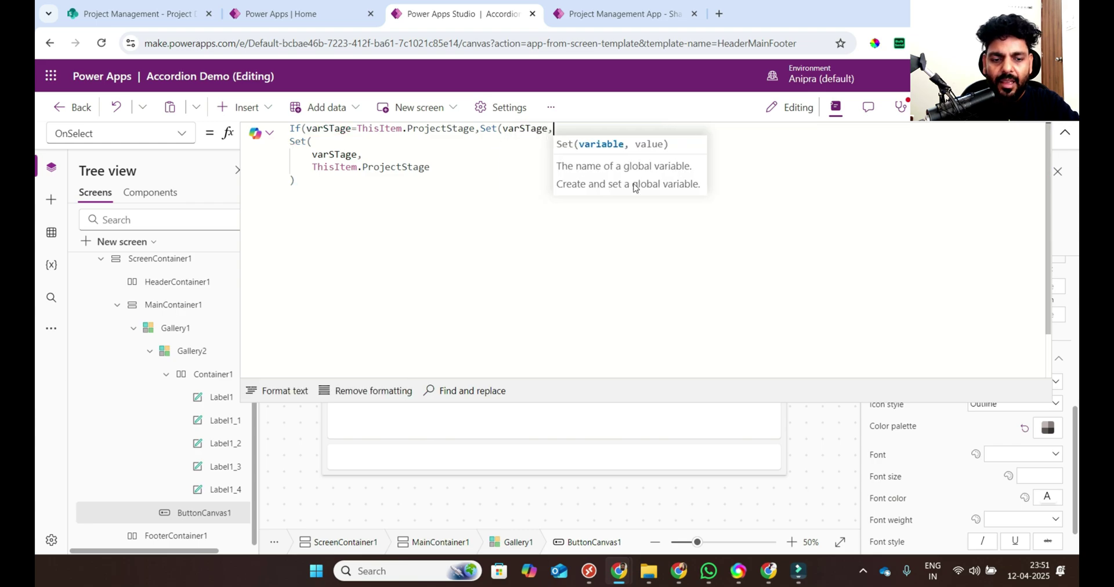
{"action": "type", "text": "\"0\")"}
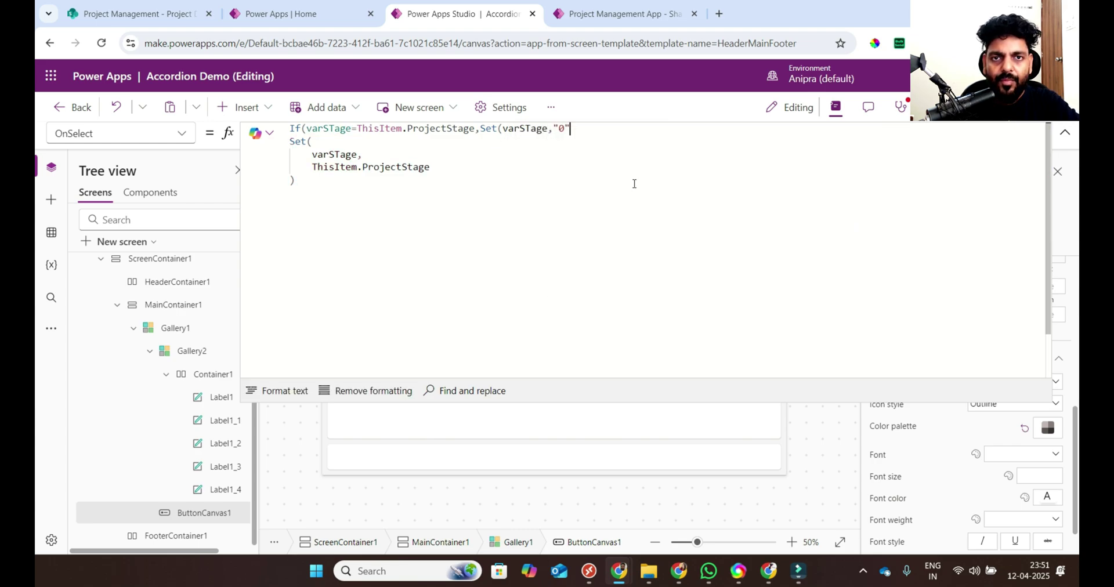
{"action": "type", "text": ","}
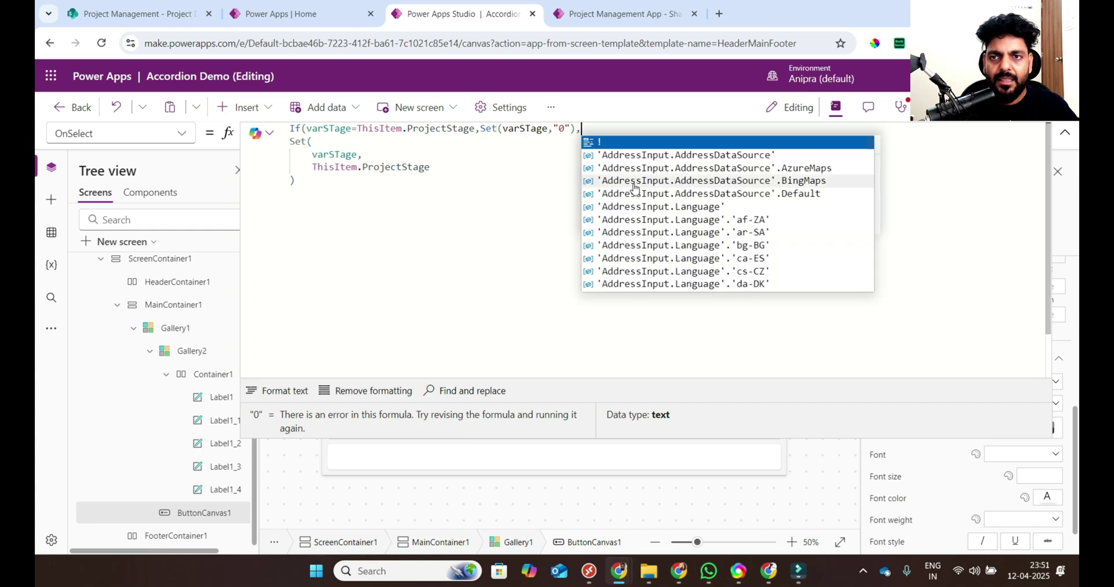
{"action": "left_click", "coordinate": [294, 181]}
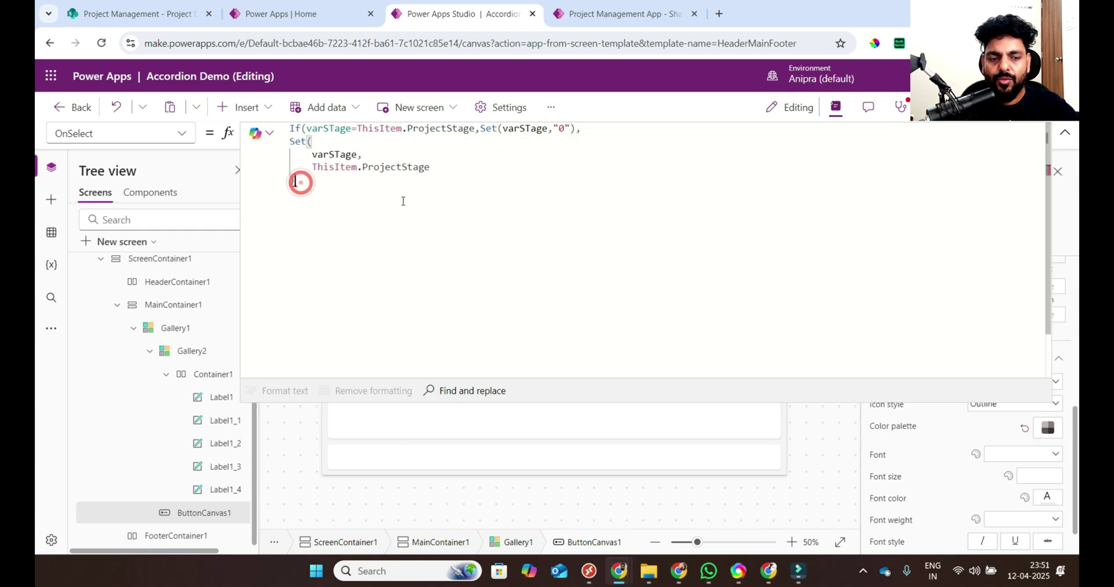
{"action": "type", "text": ")"}
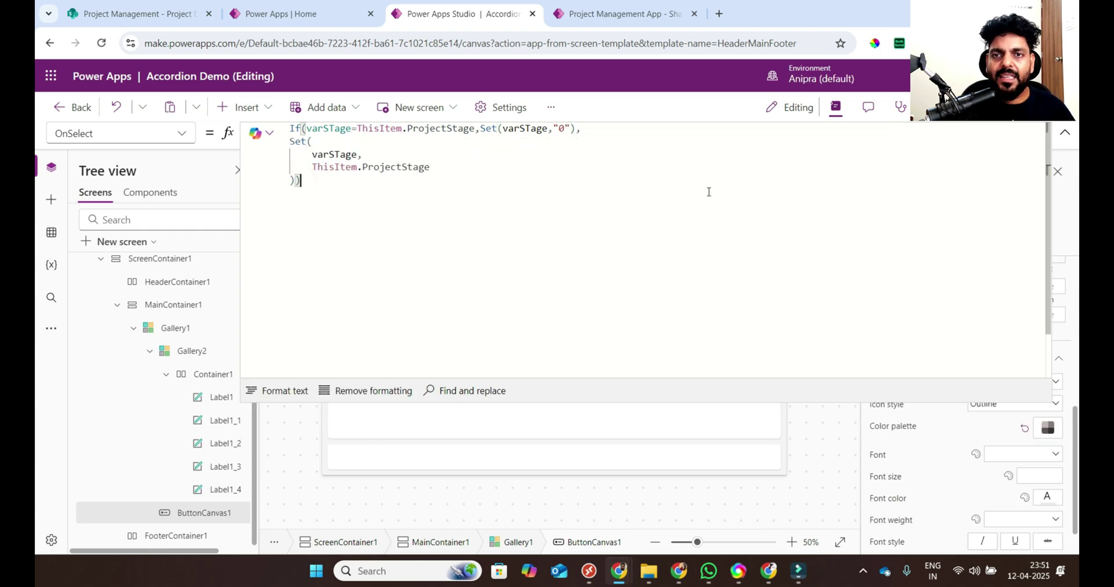
{"action": "left_click", "coordinate": [1065, 133]}
Step: Preview the app, expand and collapse the Execution header repeatedly, and return to editing
{"action": "left_click", "coordinate": [965, 107]}
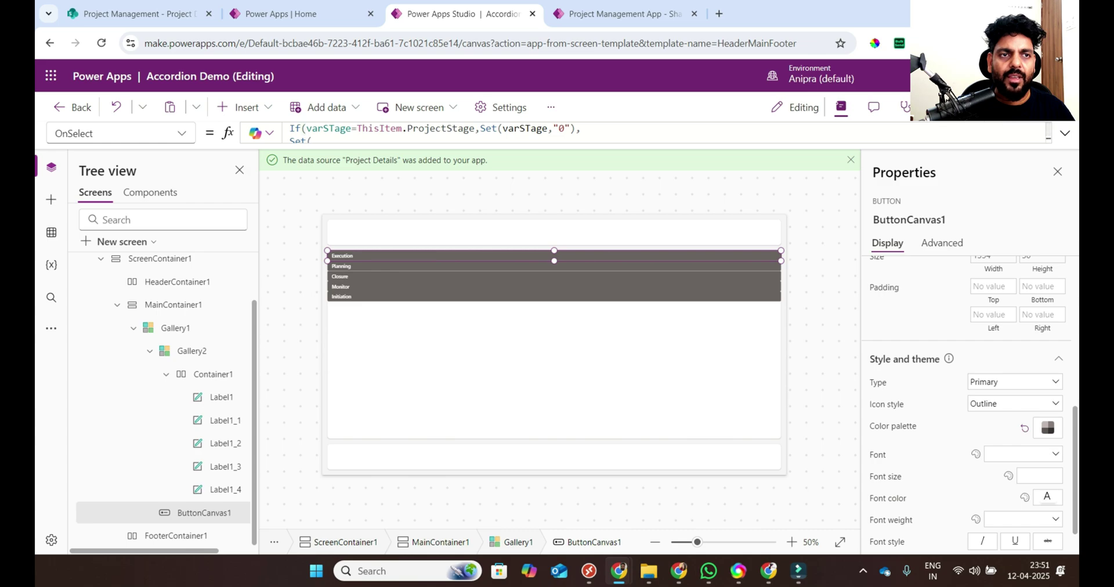
{"action": "left_click", "coordinate": [162, 212]}
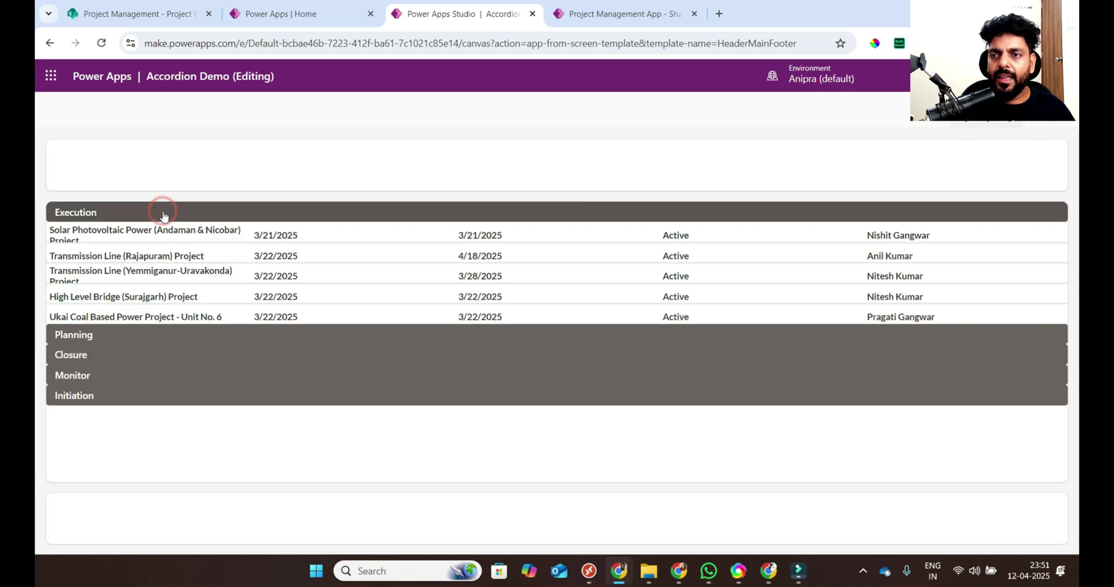
{"action": "left_click", "coordinate": [162, 212]}
{"action": "left_click", "coordinate": [162, 213]}
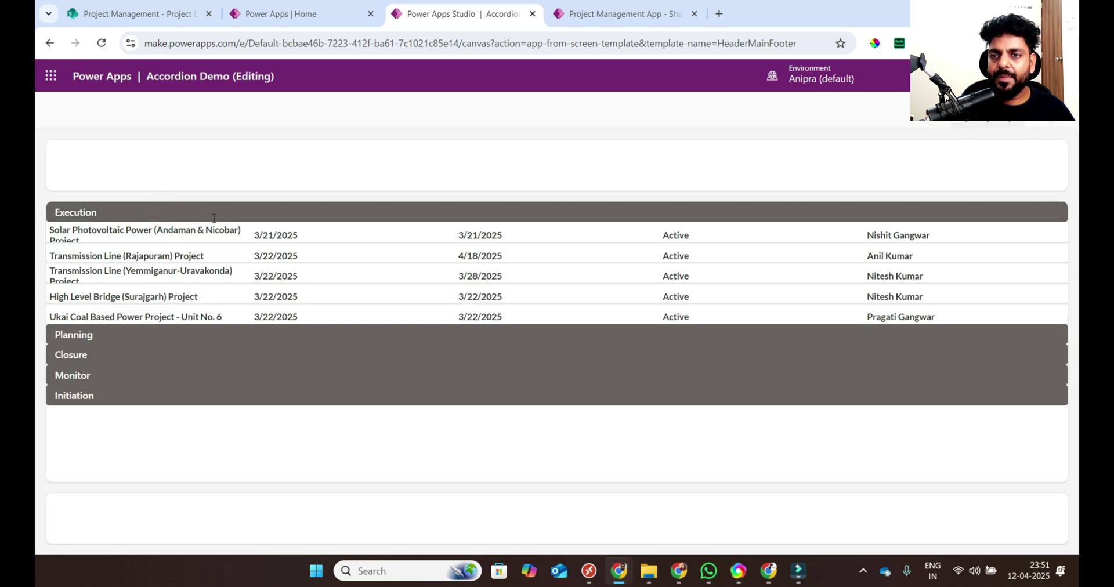
{"action": "left_click", "coordinate": [213, 218]}
{"action": "left_click", "coordinate": [1062, 123]}
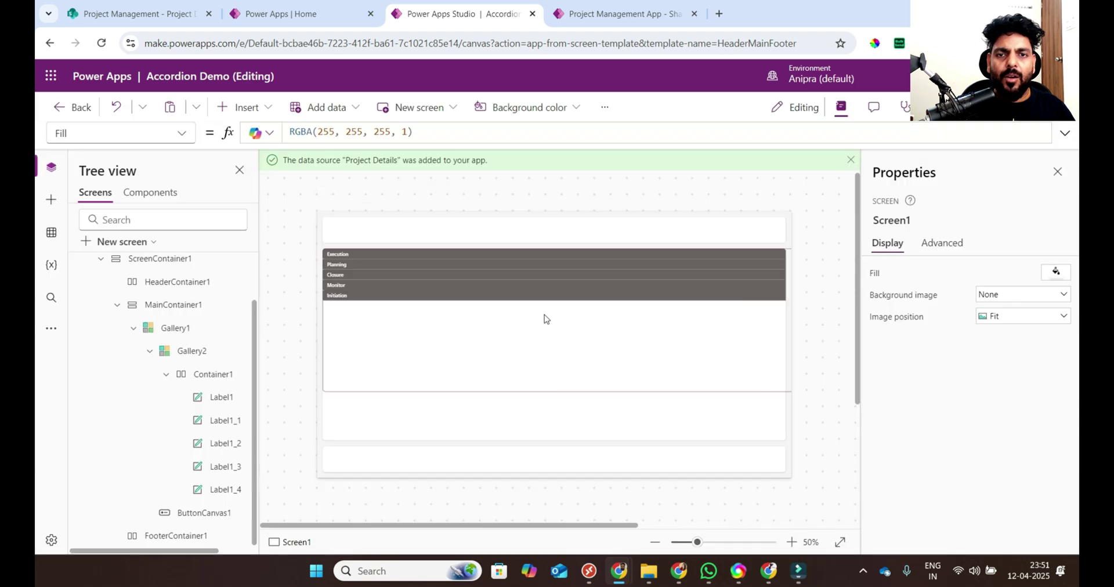
Step: Set the Icon formula of ButtonCanvas1 to If(varSTage=ThisItem.ProjectStage, "ChevronDown","ChevronUp")
{"action": "left_click", "coordinate": [193, 352]}
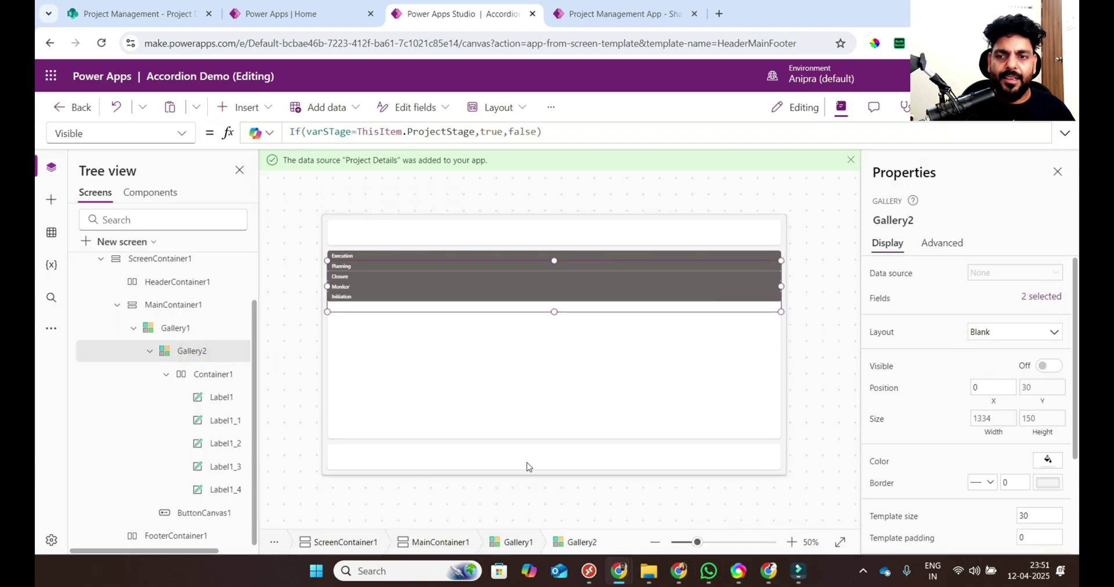
{"action": "left_click", "coordinate": [241, 512]}
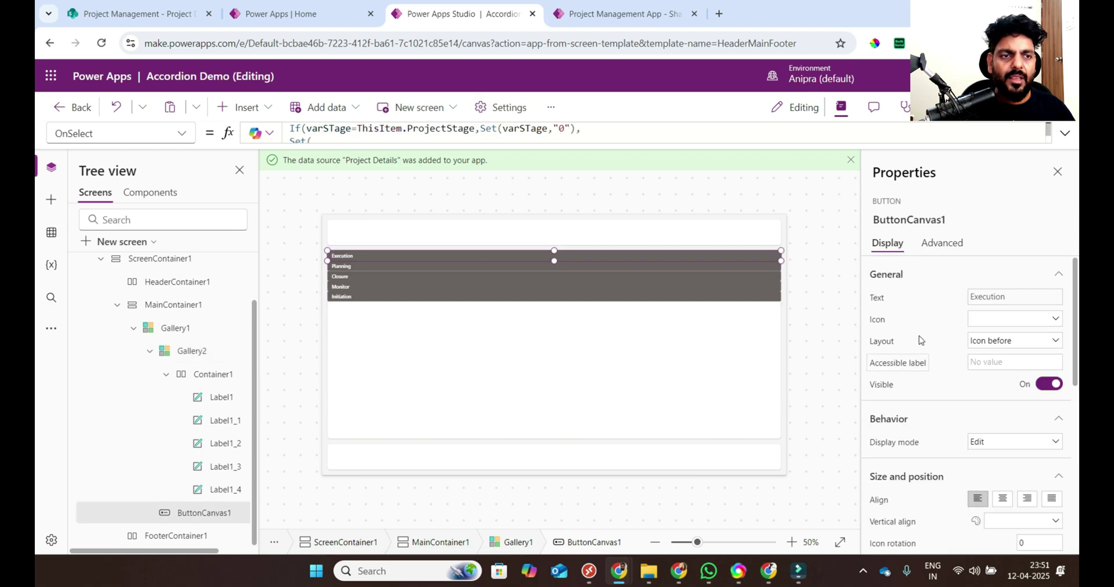
{"action": "left_click", "coordinate": [877, 321]}
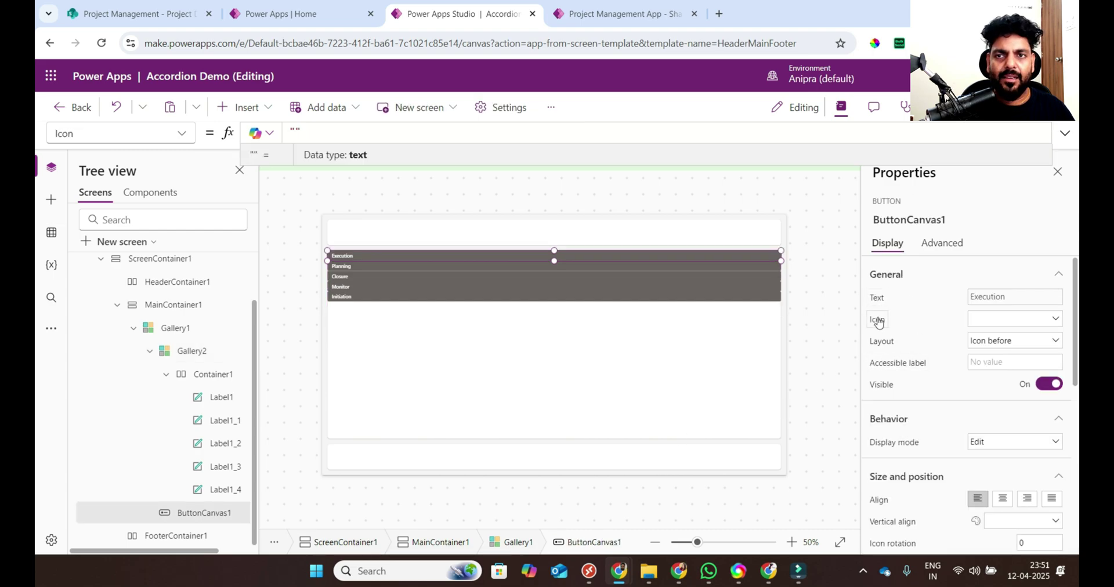
{"action": "double_click", "coordinate": [344, 132]}
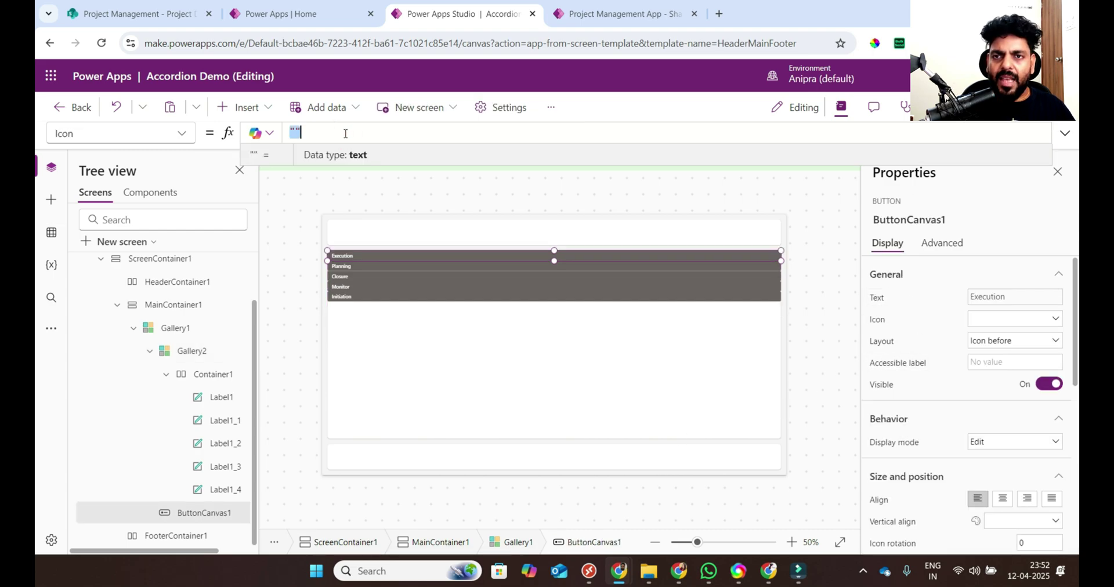
{"action": "type", "text": "If(varStage=ThisItem.ProjectStage, \"ChevronDown\",\"ChevronUp\")"}
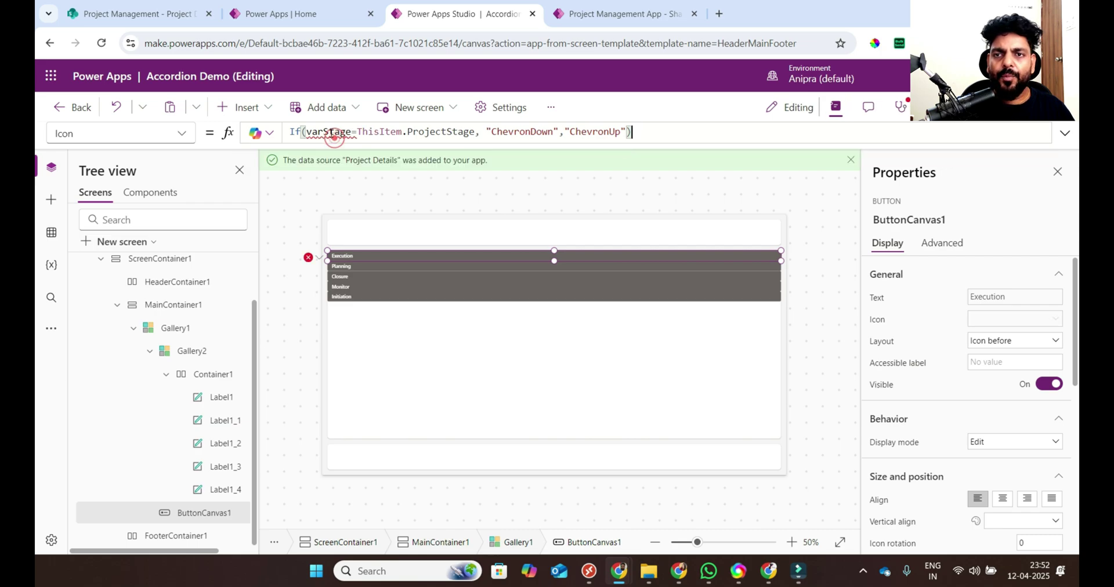
{"action": "double_click", "coordinate": [329, 132]}
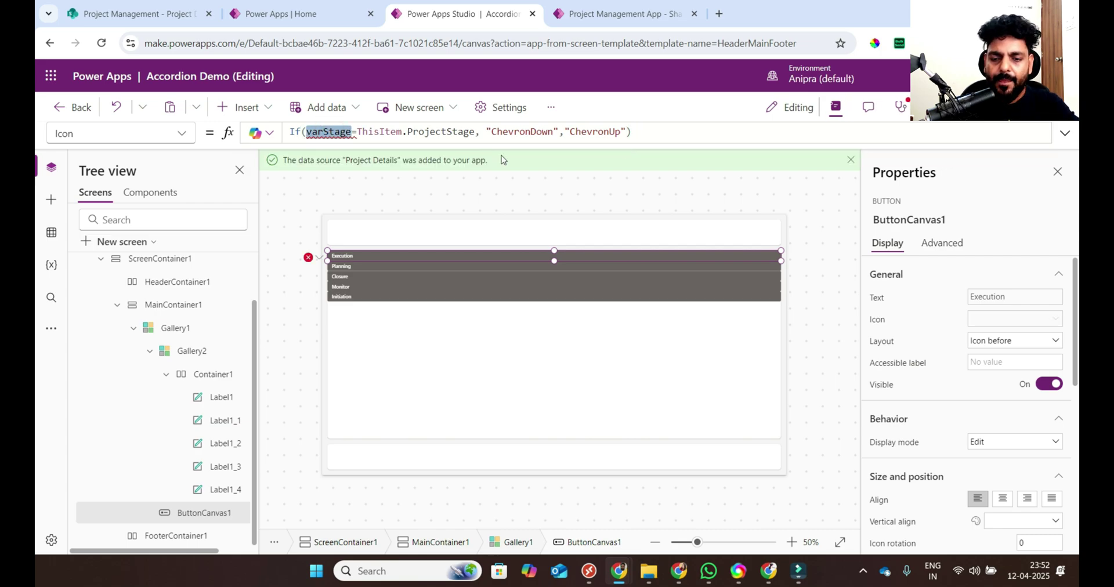
{"action": "type", "text": "var"}
{"action": "key", "text": "Tab"}
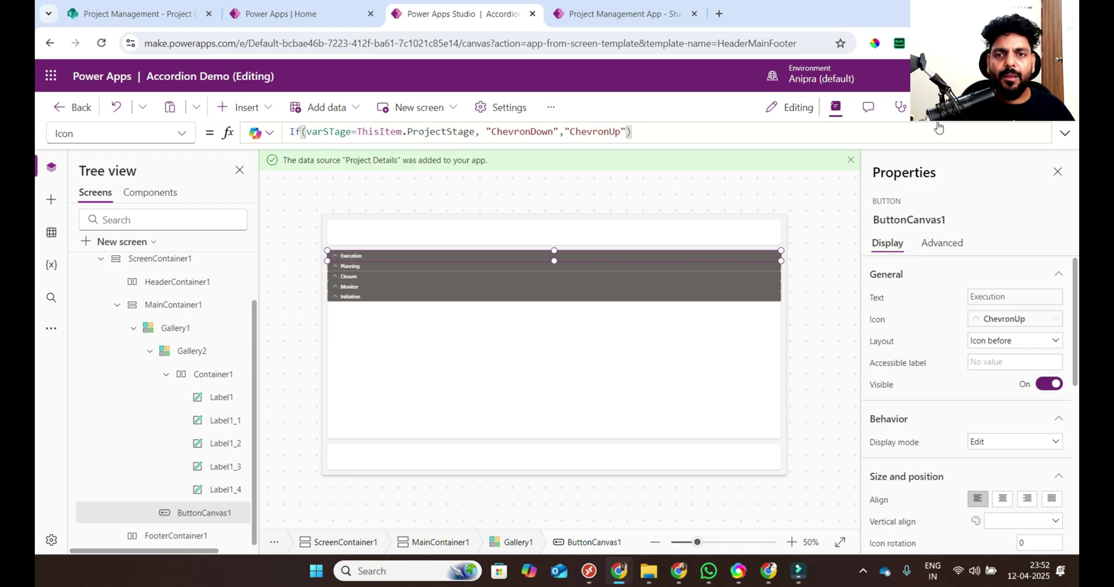
Step: Preview the chevron icons by toggling the Execution, Closure and Planning headers, and return to editing
{"action": "key", "text": "F5"}
{"action": "left_click", "coordinate": [242, 218]}
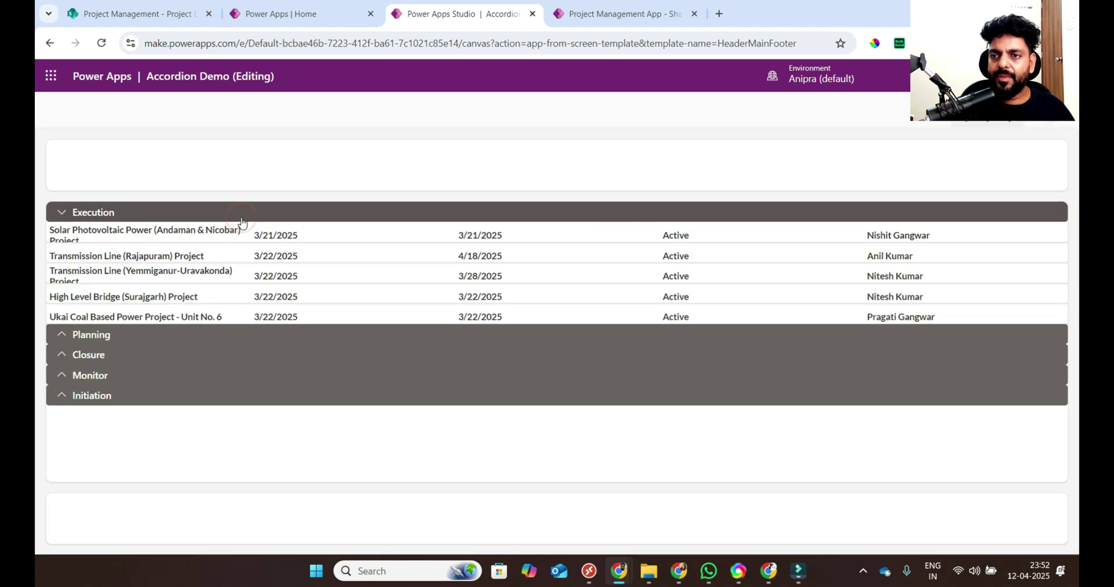
{"action": "left_click", "coordinate": [241, 218]}
{"action": "left_click", "coordinate": [240, 249]}
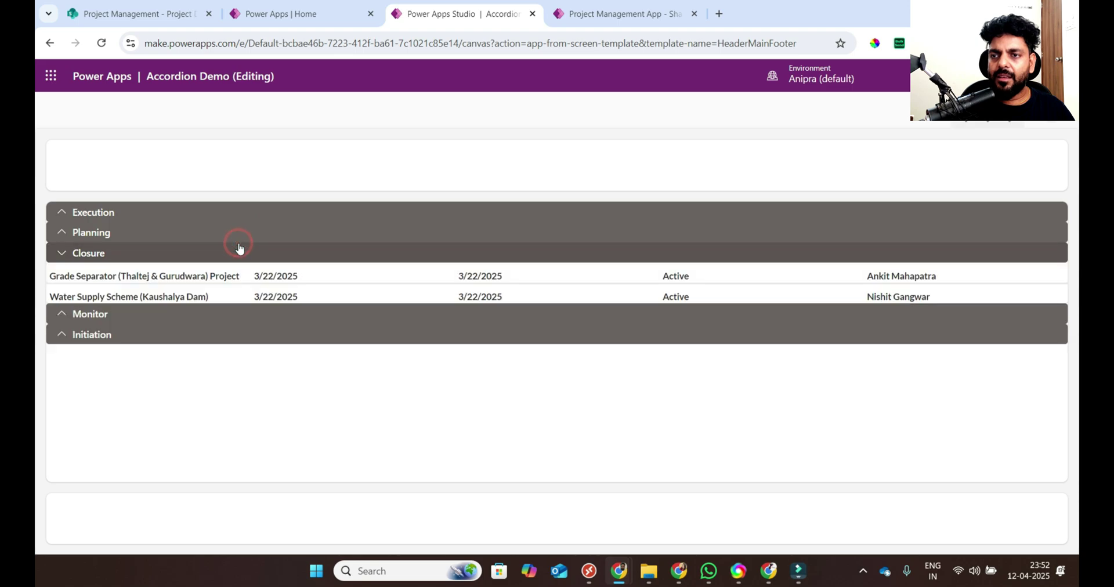
{"action": "left_click", "coordinate": [241, 232]}
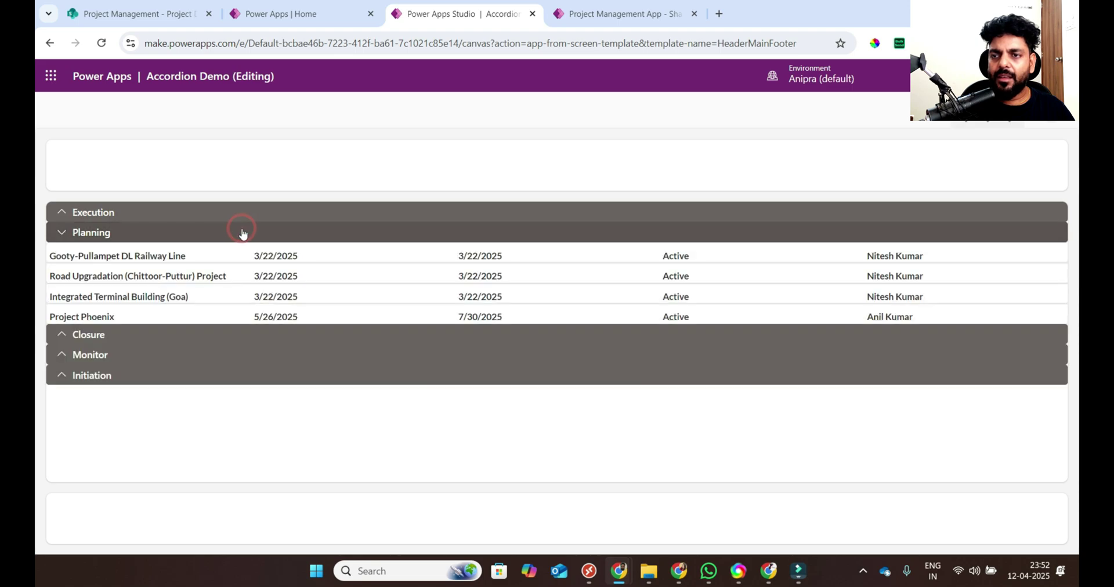
{"action": "left_click", "coordinate": [234, 335]}
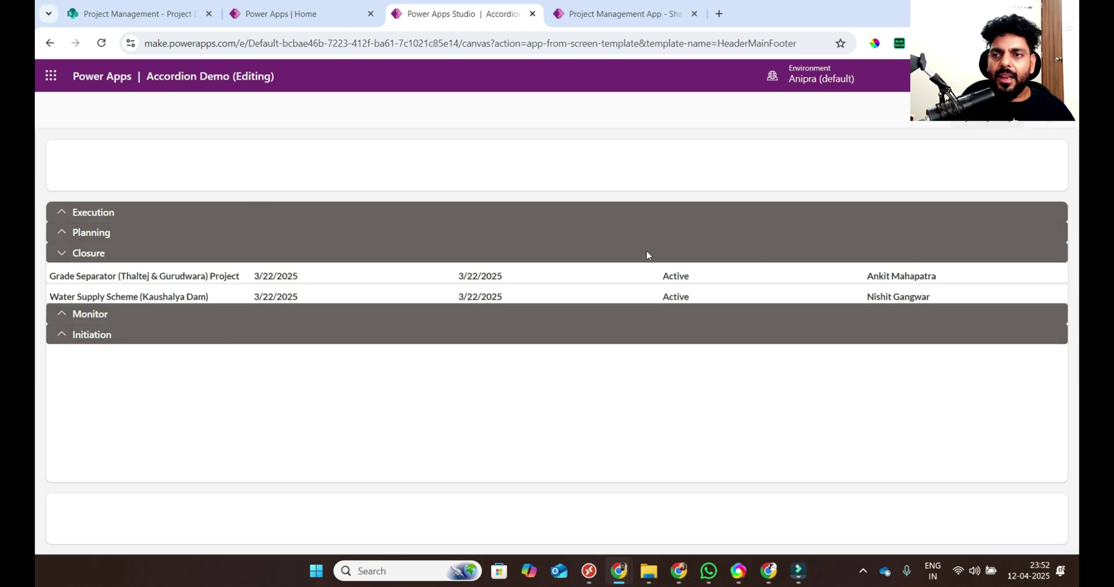
{"action": "key", "text": "Escape"}
Step: Set the fill portions of the project name label Label1 to 1.5 and preview the app
{"action": "left_click", "coordinate": [222, 398]}
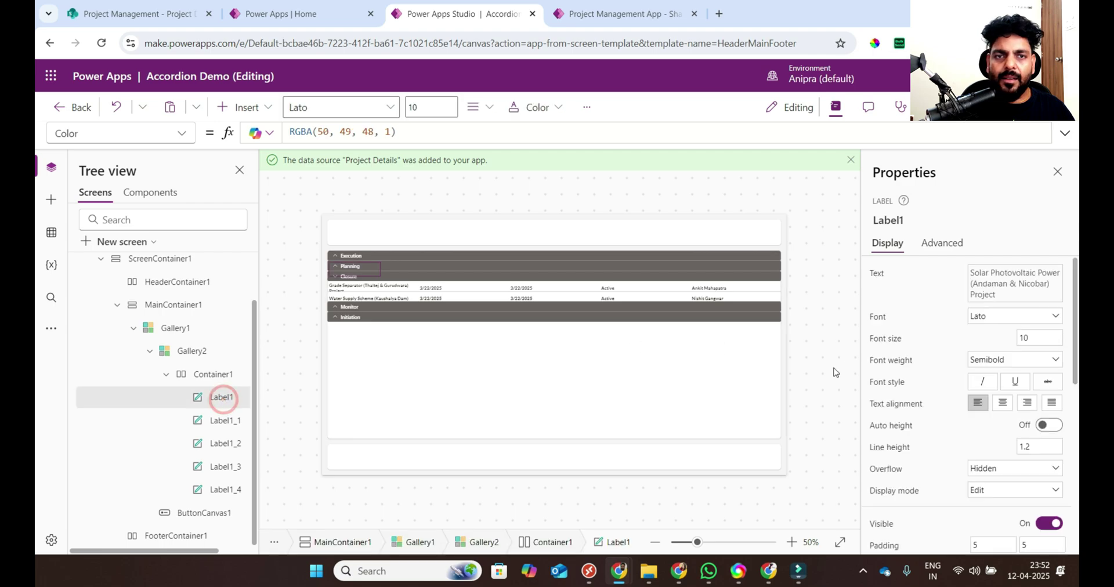
{"action": "scroll", "coordinate": [928, 378], "scroll_direction": "down", "scroll_amount": 2}
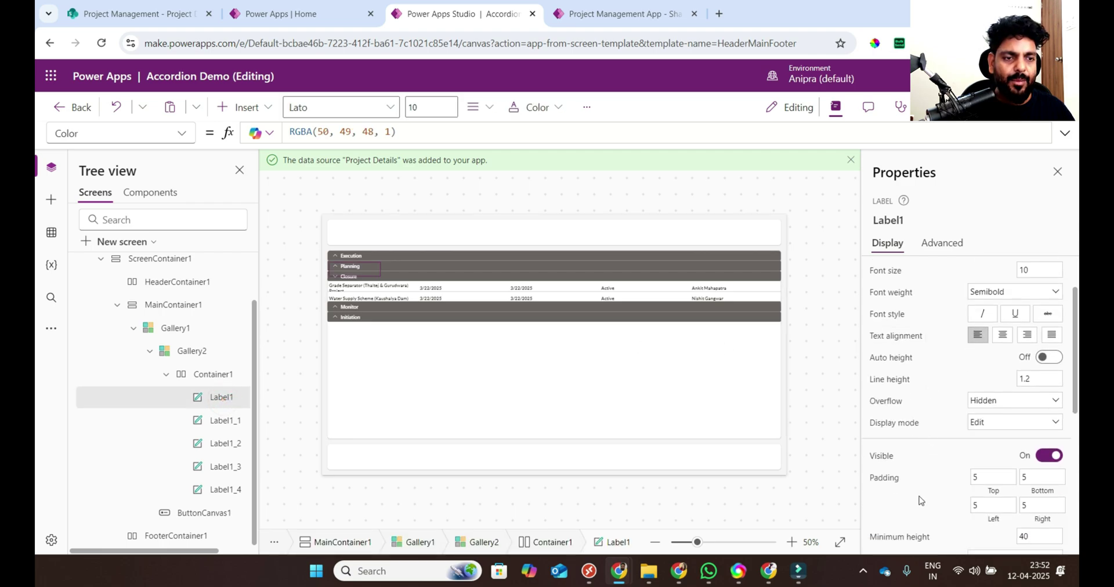
{"action": "scroll", "coordinate": [919, 500], "scroll_direction": "down", "scroll_amount": 5}
{"action": "left_click", "coordinate": [893, 423]}
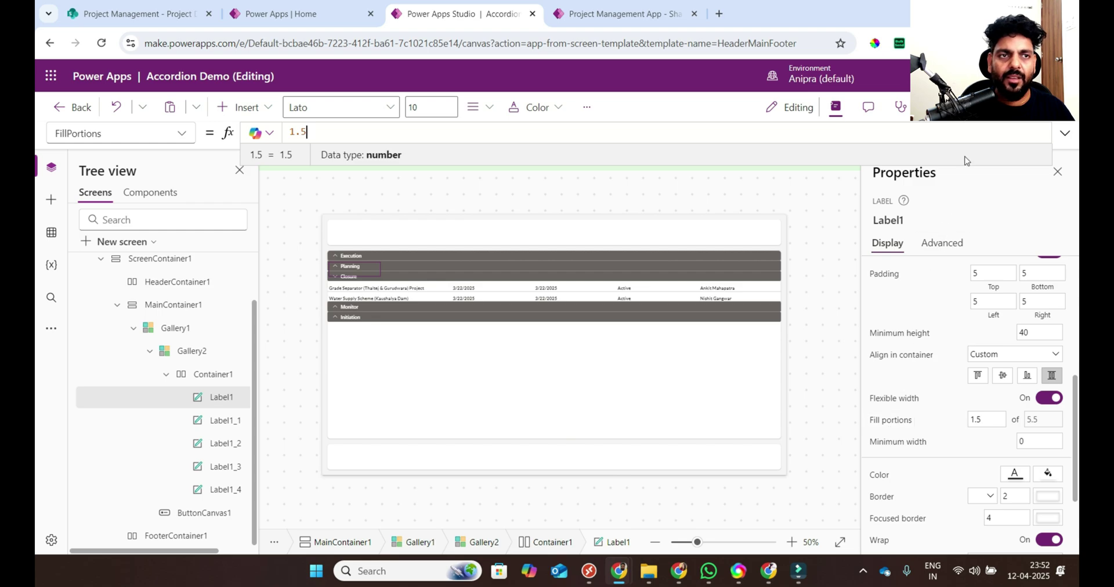
{"action": "left_click", "coordinate": [928, 107]}
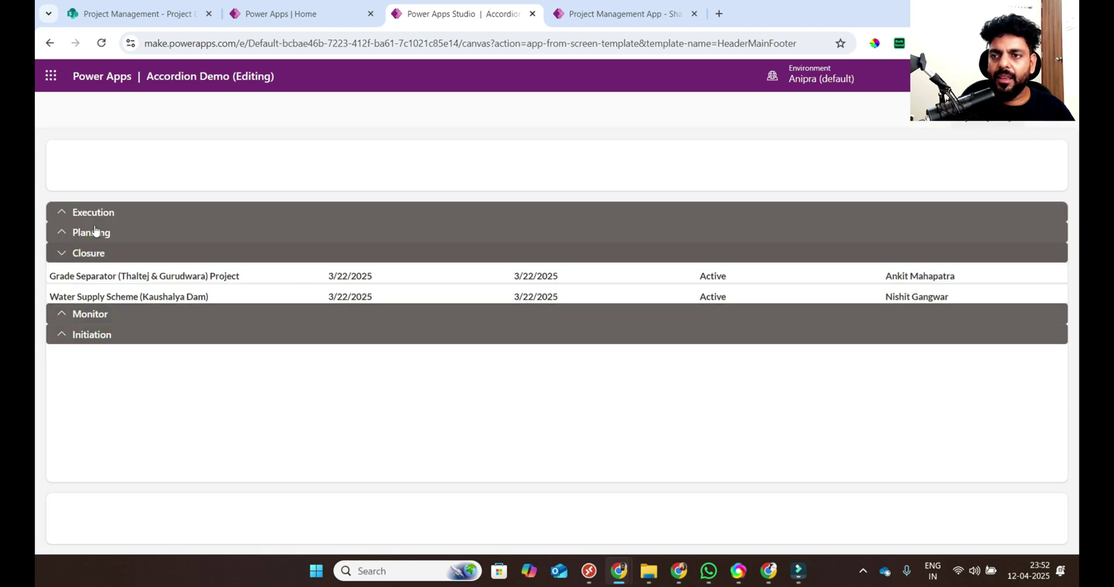
Step: Toggle the project stage headers, including Execution and Planning, in the preview and return to editing
{"action": "left_click", "coordinate": [99, 219]}
{"action": "left_click", "coordinate": [150, 334]}
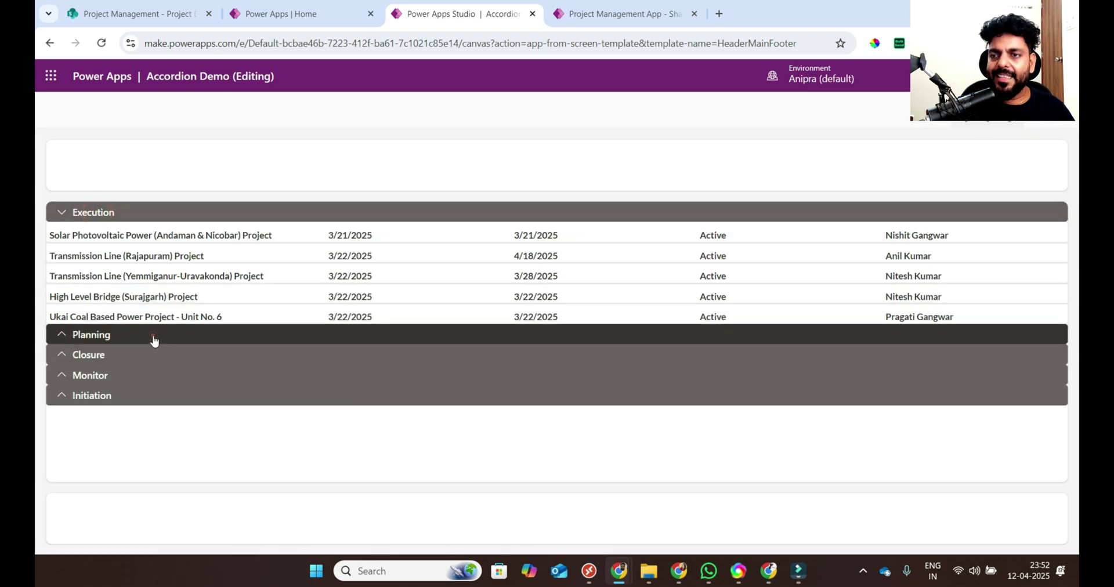
{"action": "left_click", "coordinate": [153, 333]}
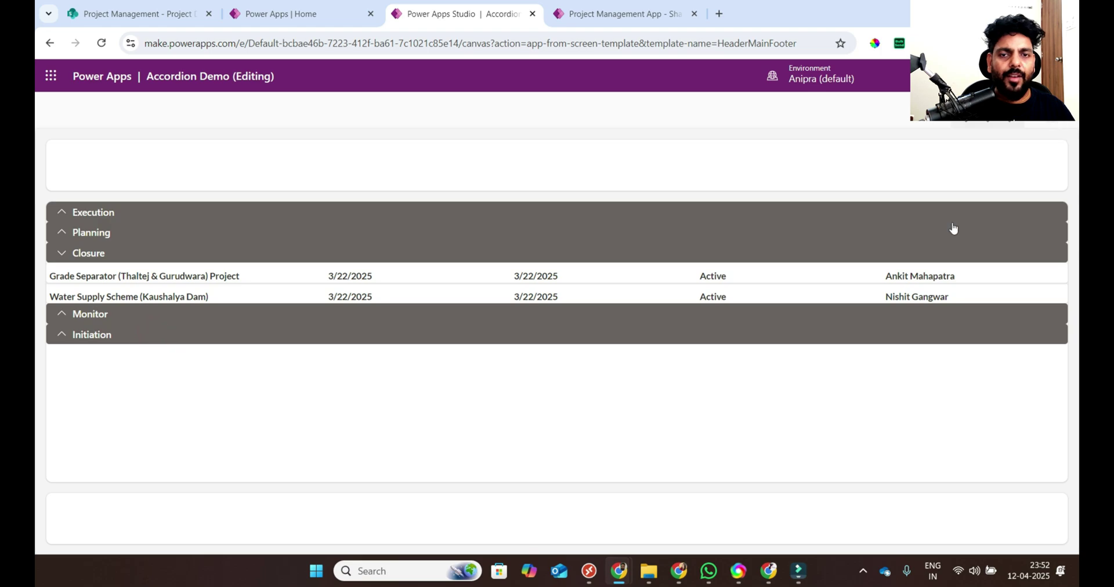
{"action": "key", "text": "Escape"}
Step: Set the template padding of the nested gallery Gallery2 to 5
{"action": "left_click", "coordinate": [202, 353]}
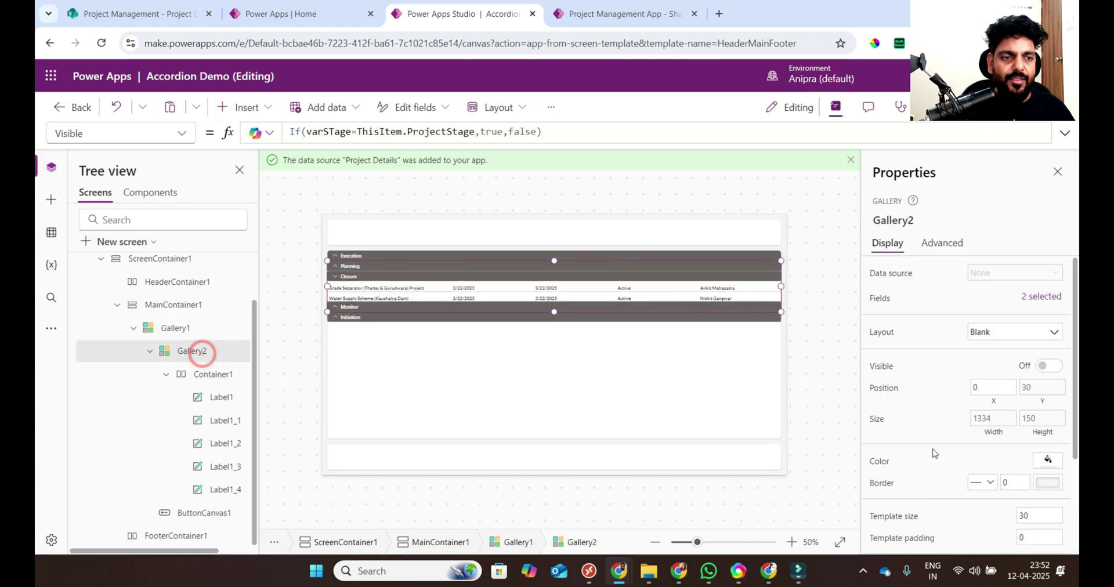
{"action": "scroll", "coordinate": [963, 440], "scroll_direction": "down", "scroll_amount": 3}
{"action": "left_click", "coordinate": [1024, 402]}
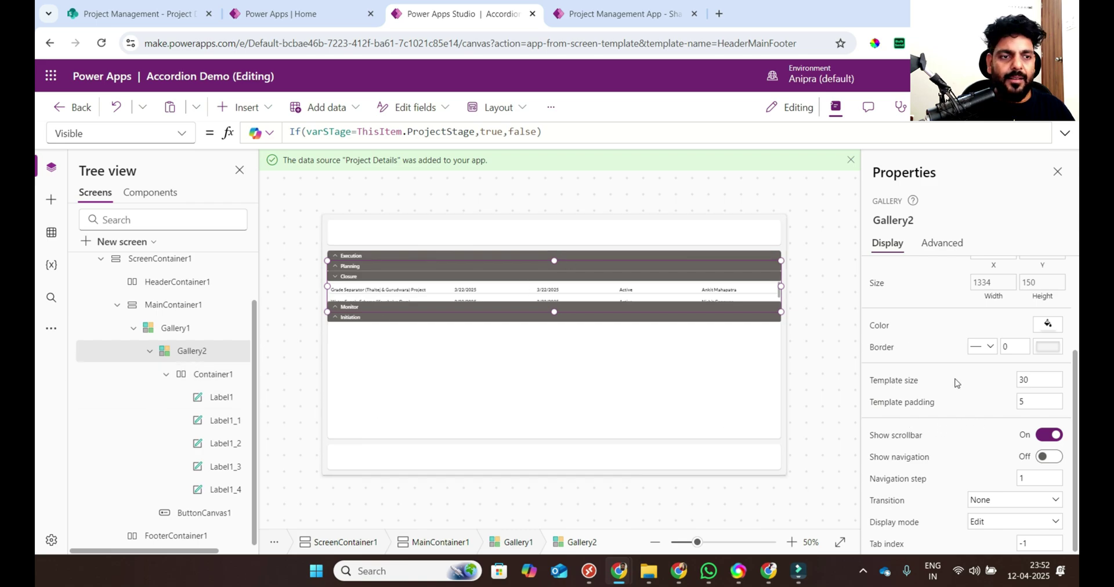
Step: Set the Height formula of Gallery2 to CountRows(ThisItem.Result)*Gallery2.TemplateHeight+CountRows(ThisItem.Result)*Gallery2.TemplatePadding
{"action": "scroll", "coordinate": [977, 460], "scroll_direction": "up", "scroll_amount": 3}
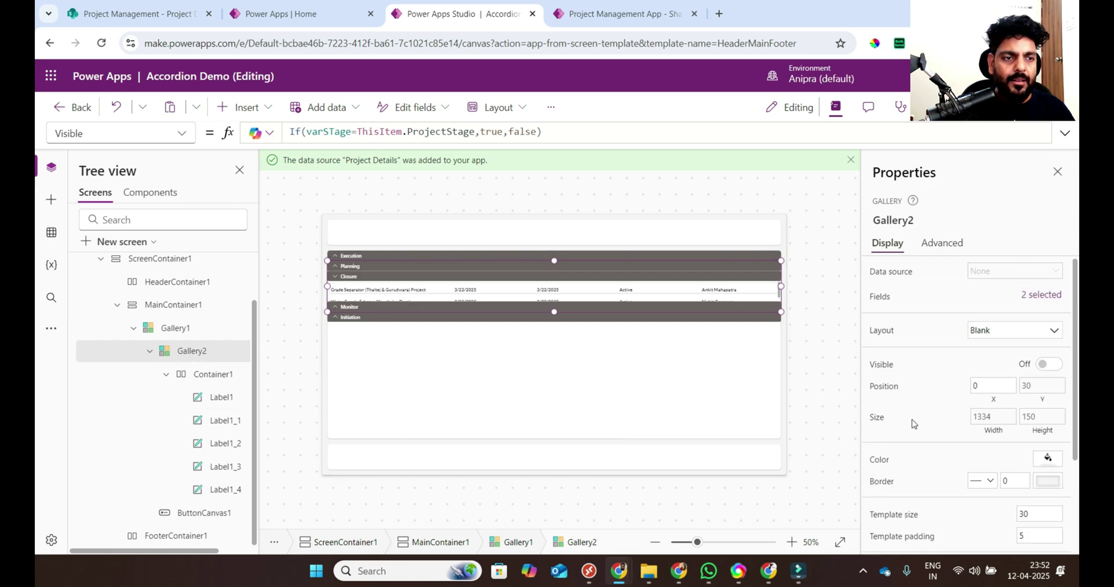
{"action": "left_click", "coordinate": [1042, 416]}
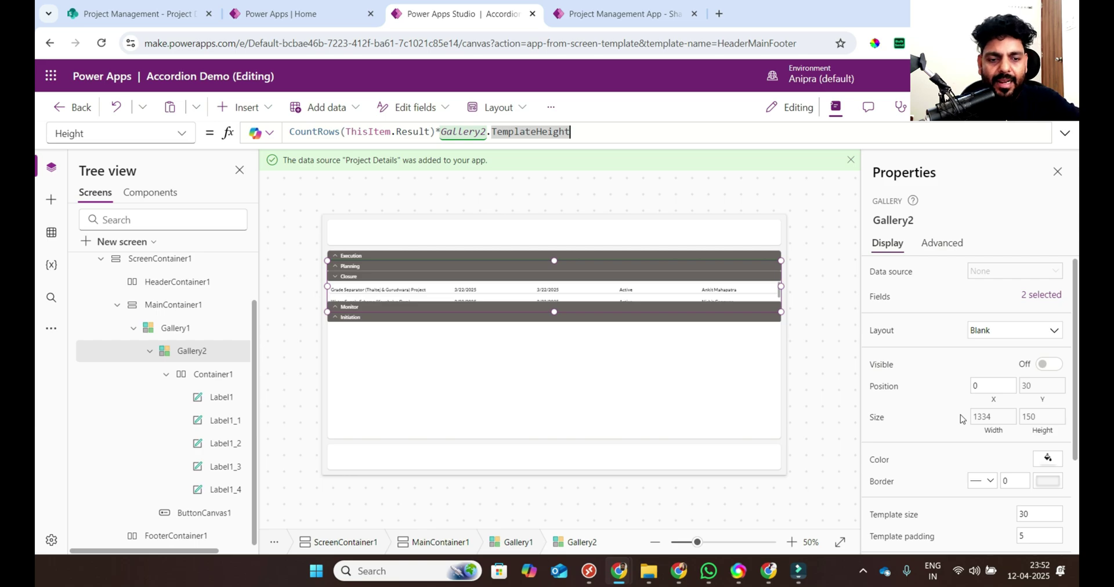
{"action": "type", "text": "+"}
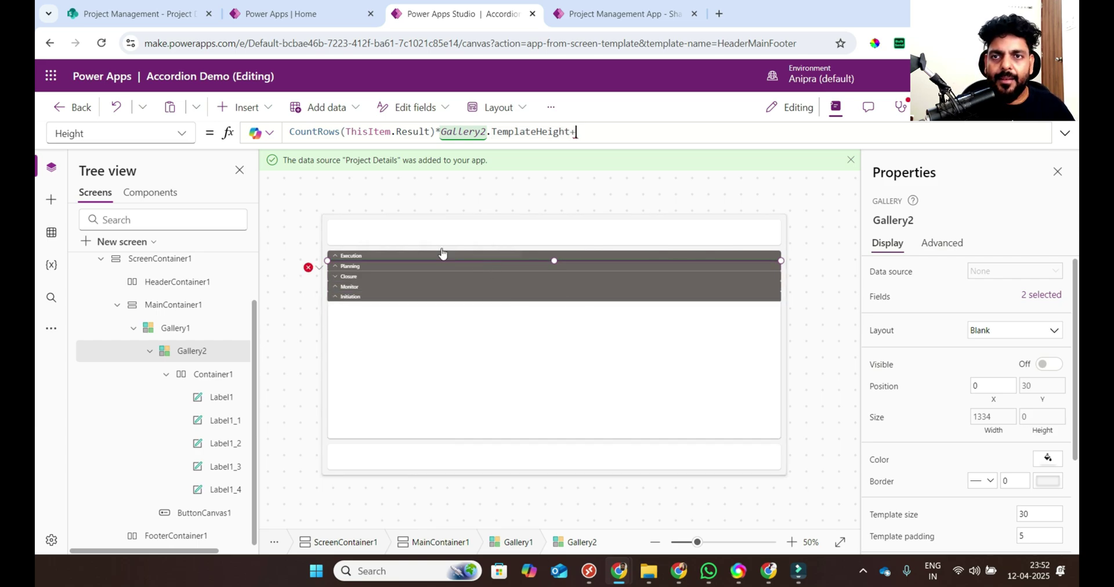
{"action": "left_click_drag", "start_coordinate": [291, 133], "coordinate": [567, 132]}
{"action": "key", "text": "ctrl+c"}
{"action": "left_click", "coordinate": [597, 126]}
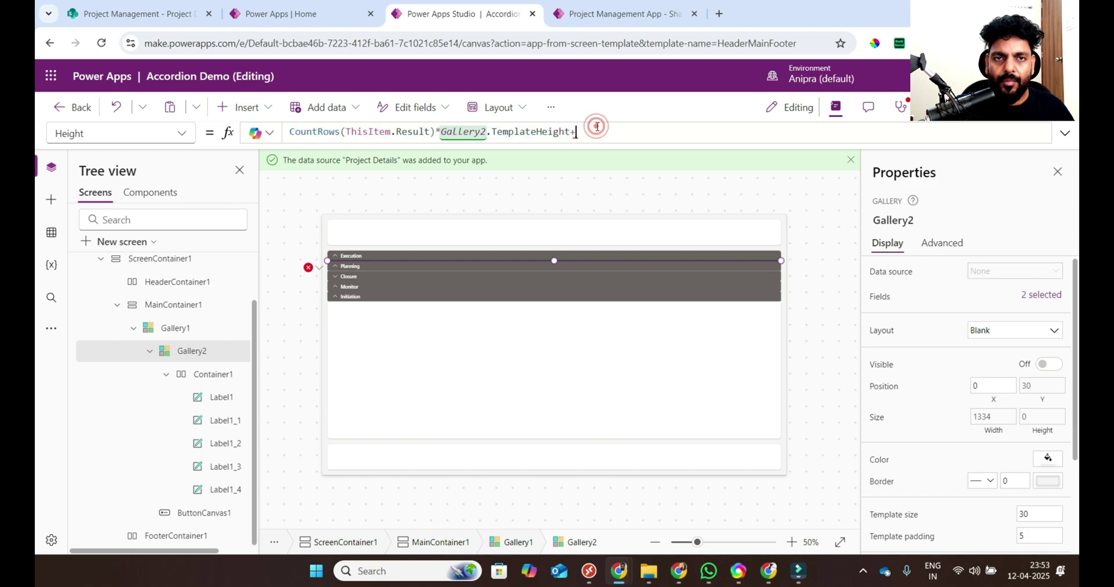
{"action": "key", "text": "ctrl+v"}
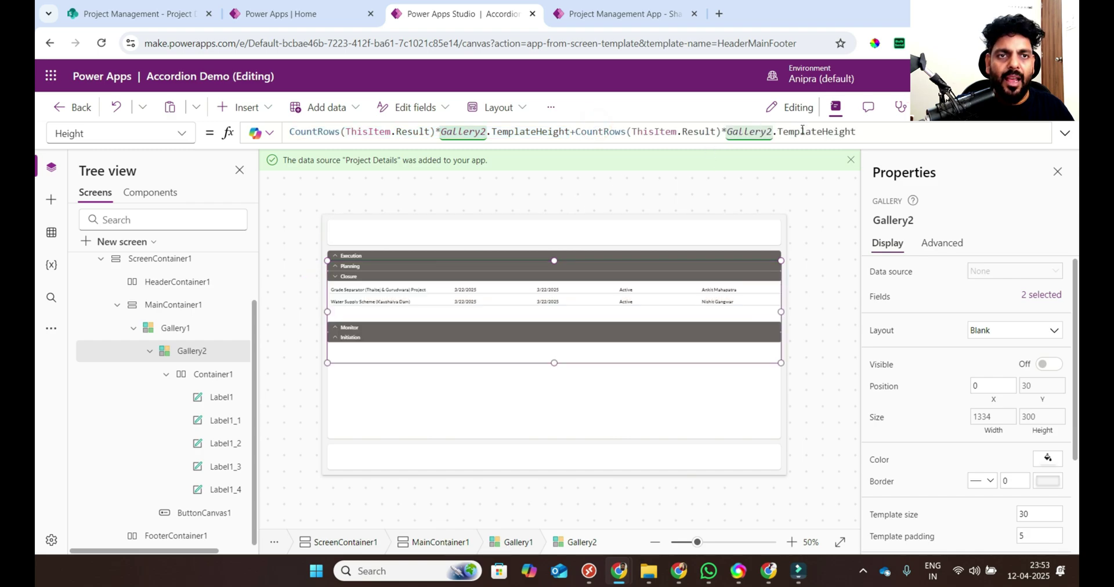
{"action": "double_click", "coordinate": [800, 132]}
{"action": "type", "text": "tem"}
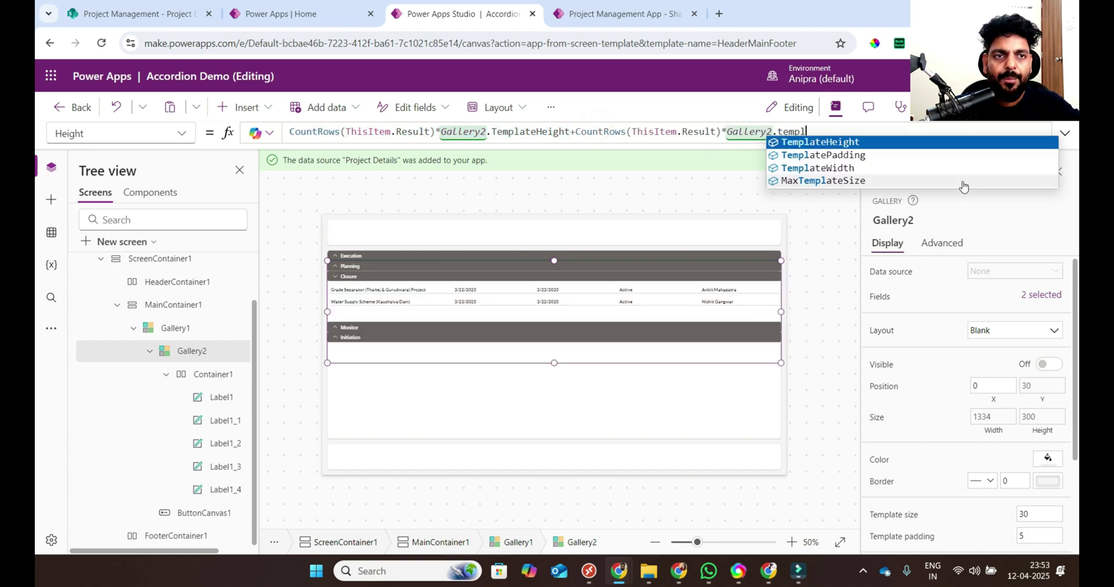
{"action": "key", "text": "Down"}
{"action": "key", "text": "Tab"}
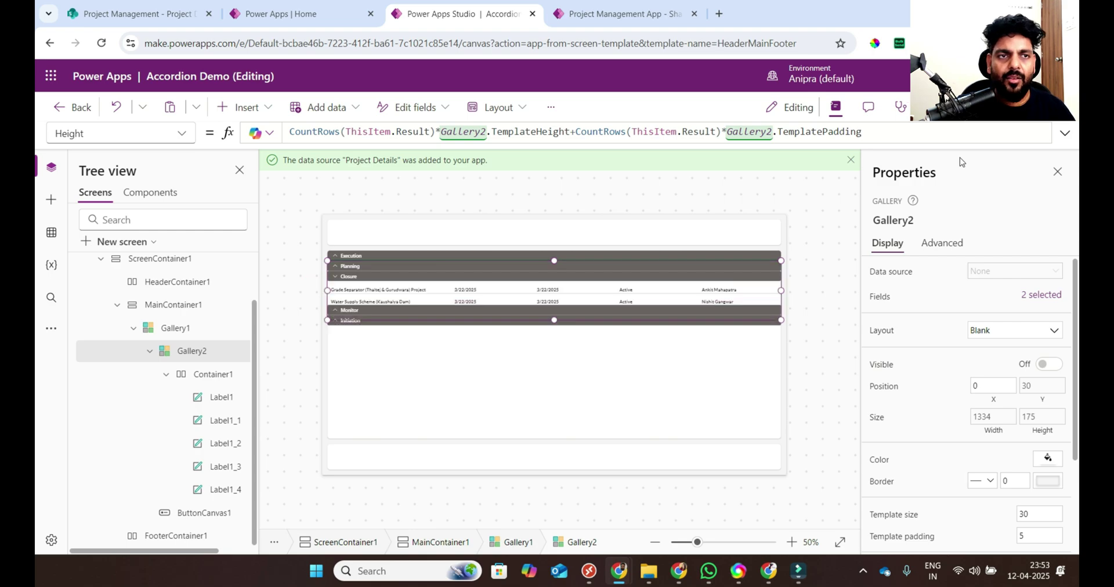
Step: Preview the app and expand and collapse the Execution, Planning, Closure, Monitor and Initiation headers to check the row spacing
{"action": "key", "text": "F5"}
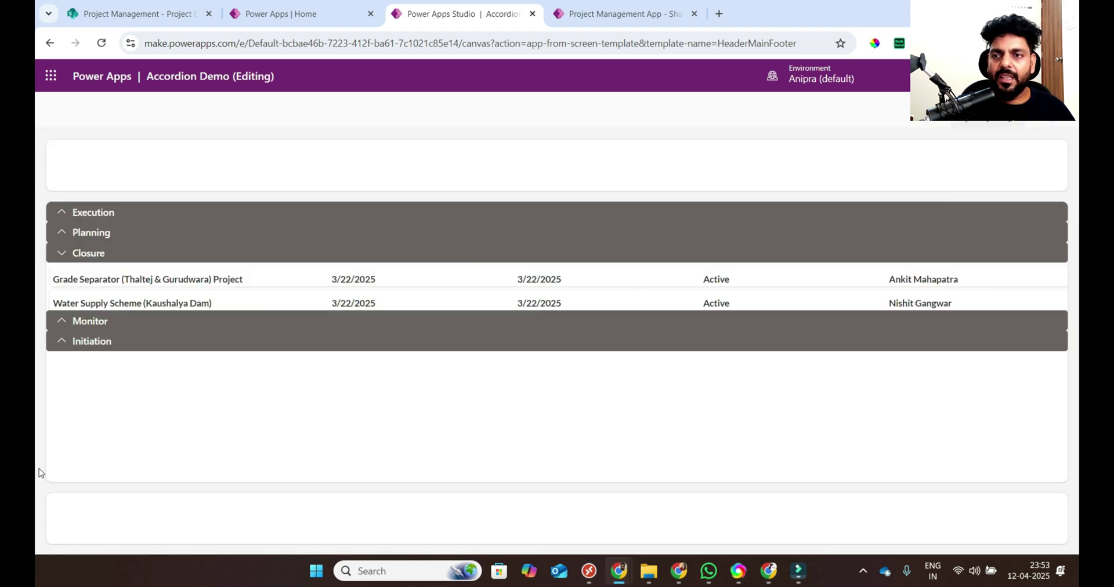
{"action": "left_click", "coordinate": [93, 214]}
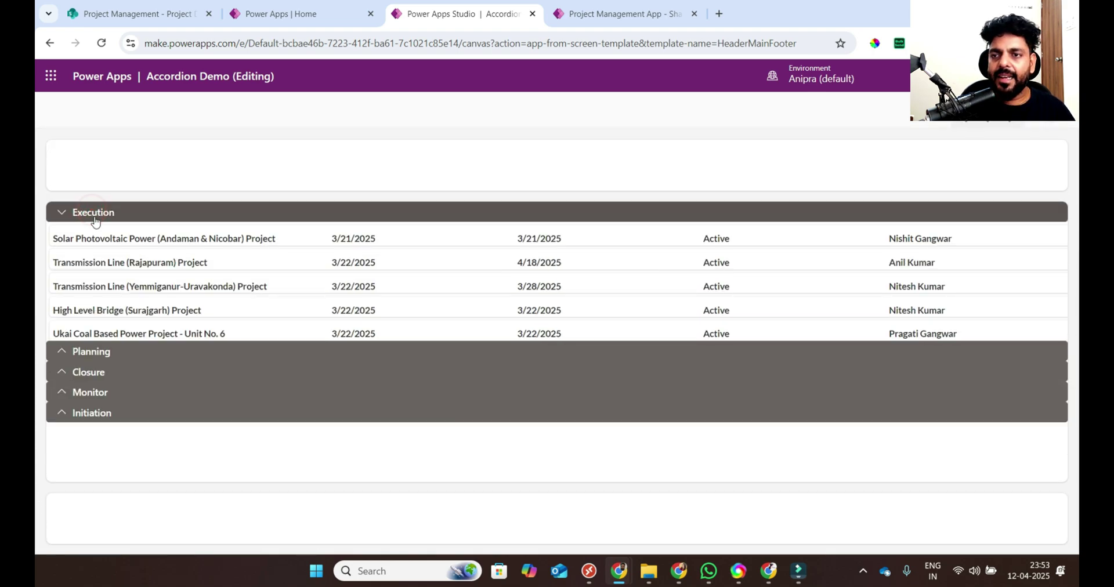
{"action": "left_click", "coordinate": [96, 213]}
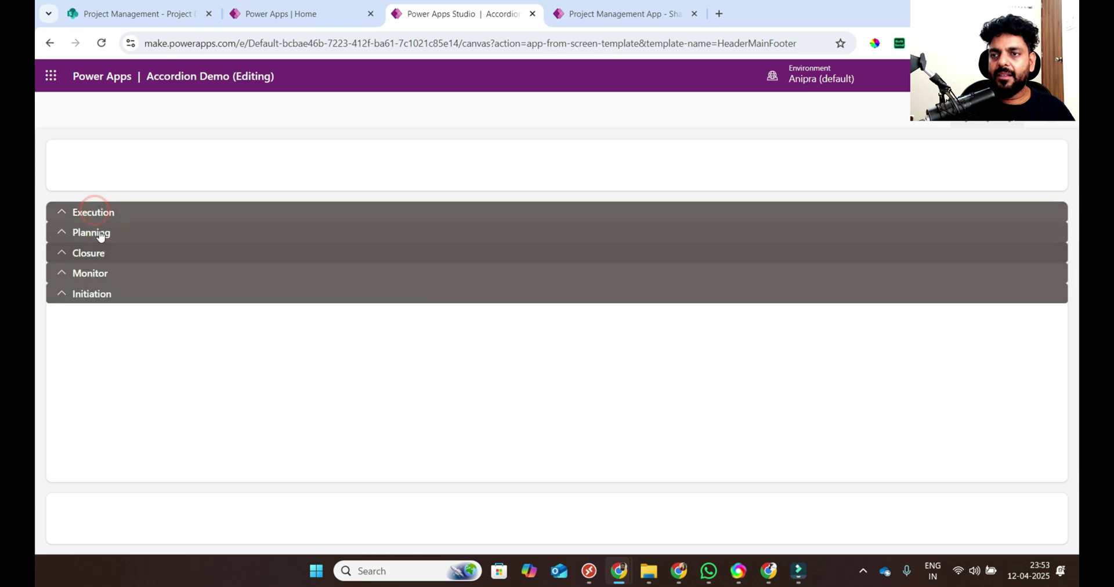
{"action": "left_click", "coordinate": [98, 232]}
{"action": "left_click", "coordinate": [99, 232]}
{"action": "left_click", "coordinate": [119, 255]}
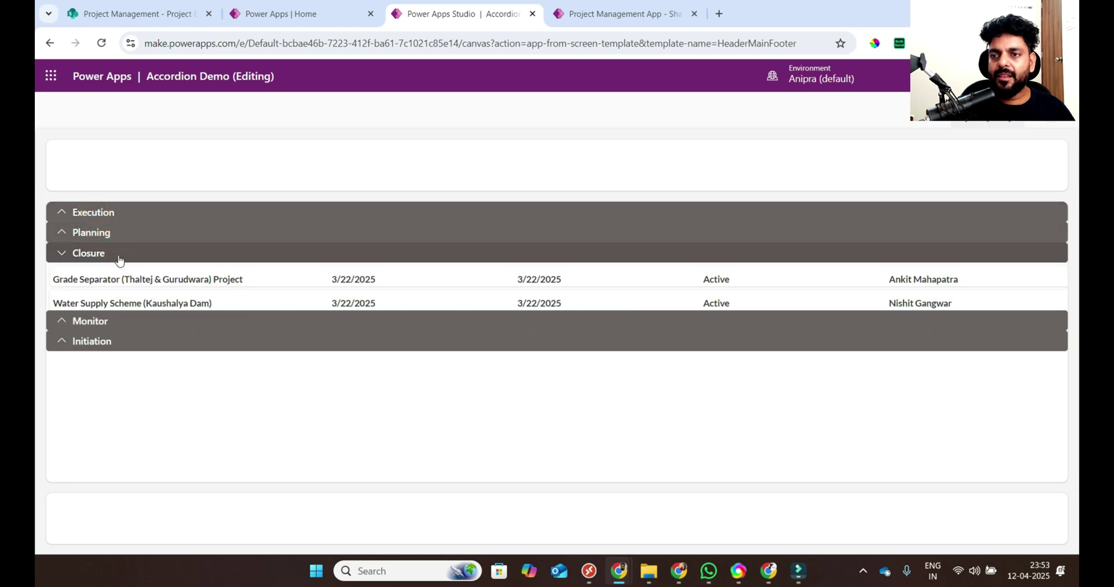
{"action": "left_click", "coordinate": [119, 254]}
{"action": "left_click", "coordinate": [123, 268]}
{"action": "left_click", "coordinate": [124, 271]}
{"action": "left_click", "coordinate": [127, 291]}
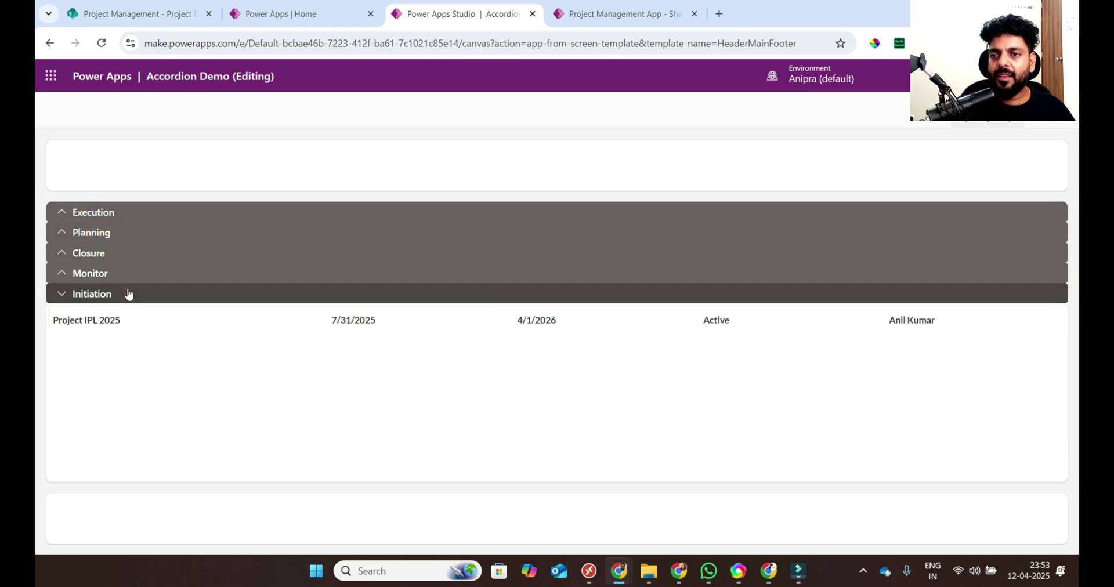
{"action": "left_click", "coordinate": [128, 289]}
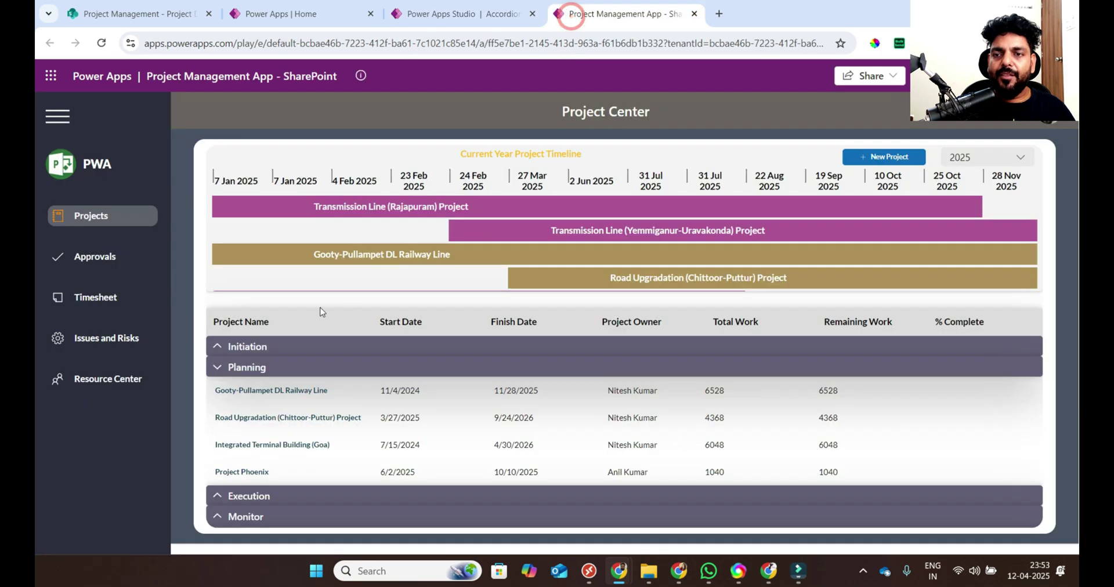
Step: Examine the column headings above the accordion in the Project Management App, and return to editing Accordion Demo
{"action": "left_click", "coordinate": [580, 14]}
{"action": "left_click_drag", "start_coordinate": [317, 327], "coordinate": [603, 320]}
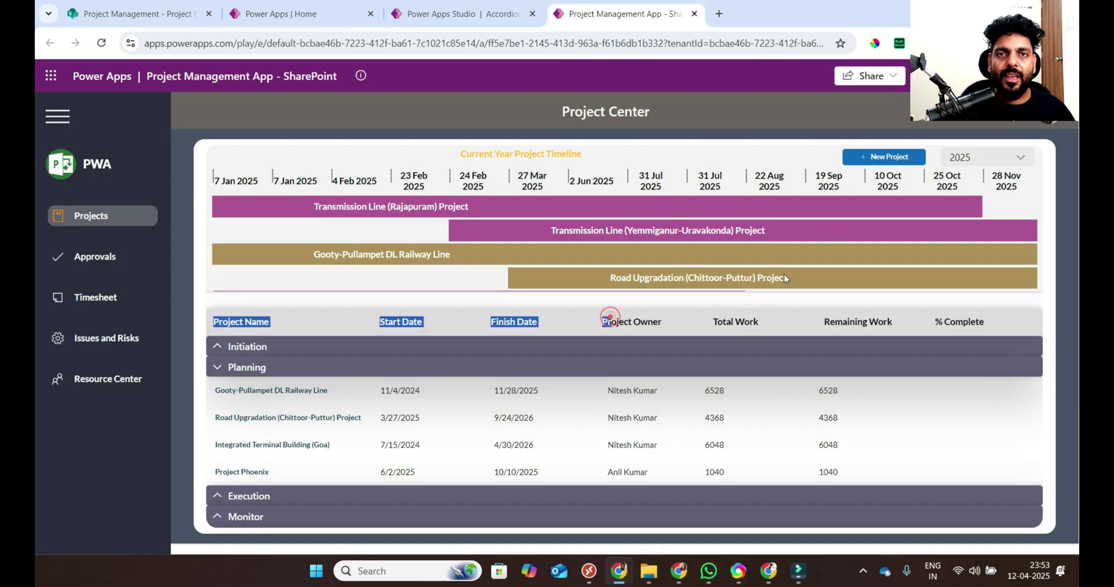
{"action": "left_click", "coordinate": [458, 14]}
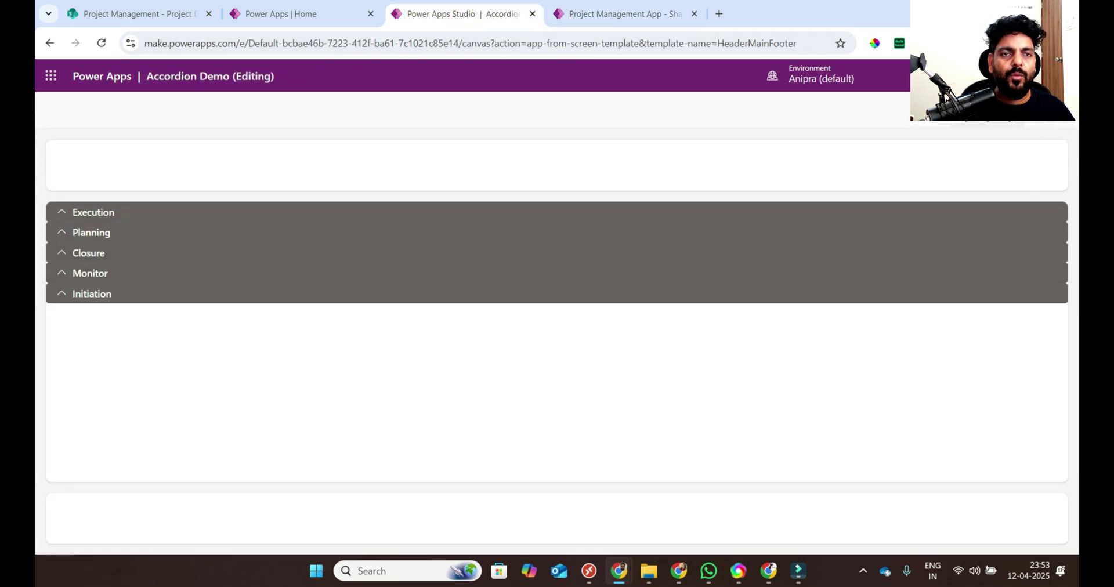
{"action": "key", "text": "Escape"}
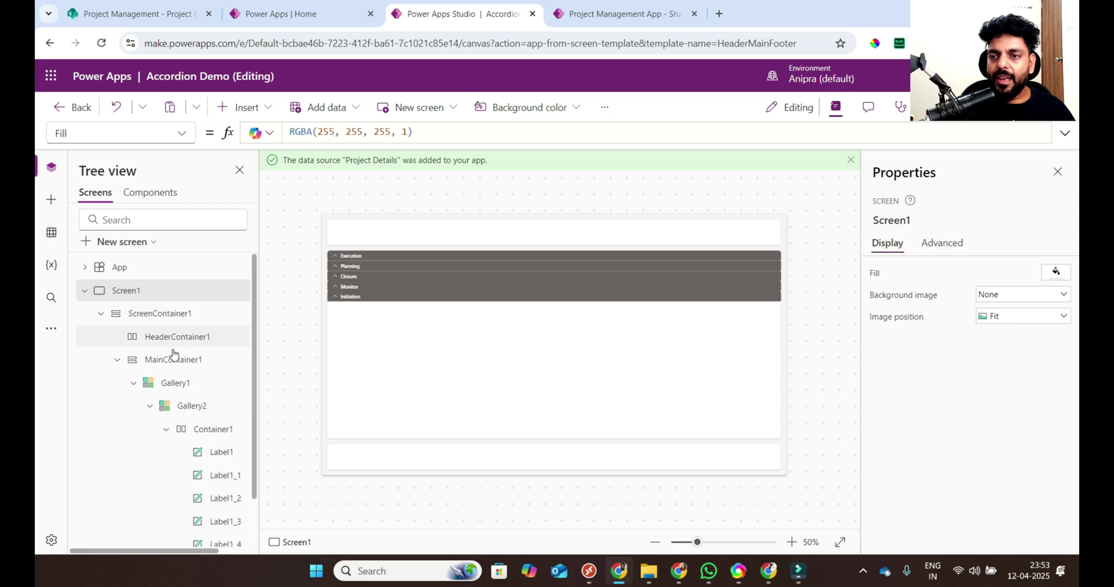
Step: Select MainContainer1 and collapse Gallery1 in the control hierarchy
{"action": "left_click", "coordinate": [172, 342]}
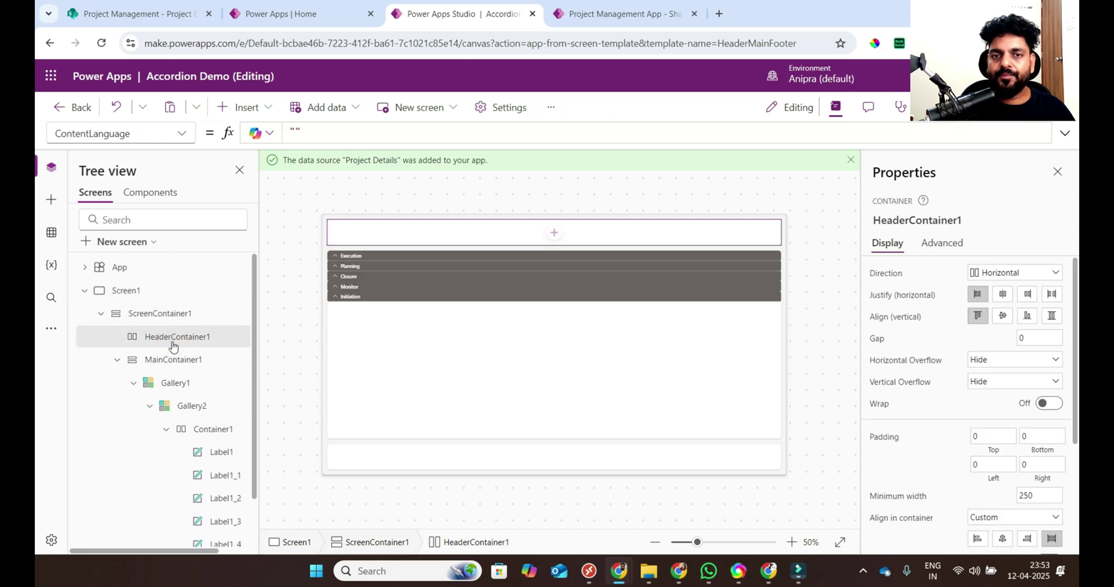
{"action": "left_click", "coordinate": [132, 365]}
{"action": "left_click", "coordinate": [133, 382]}
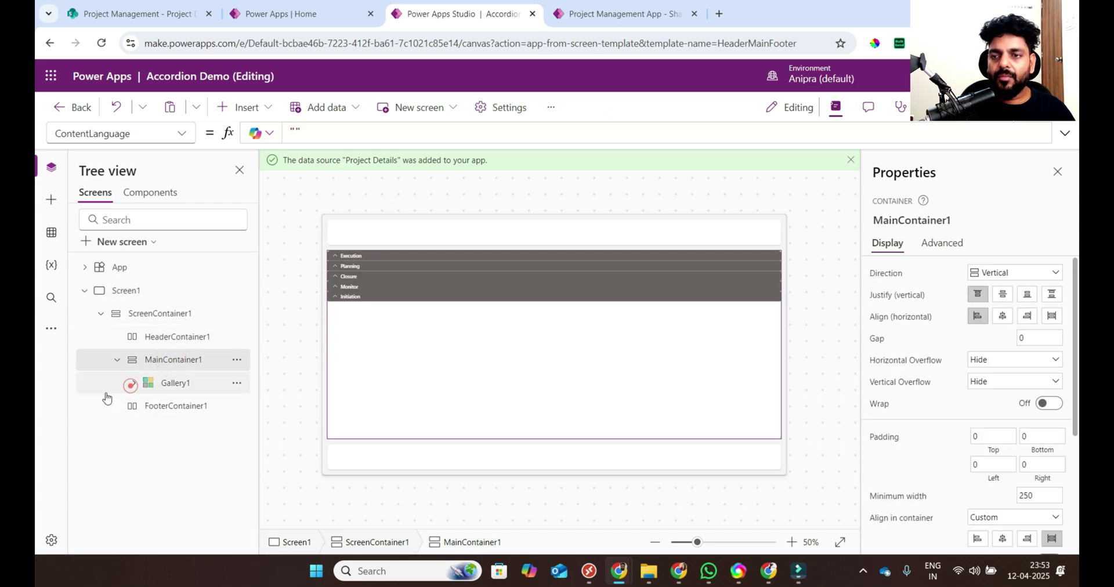
Step: Expand the Execution and Planning headers directly on the canvas and preview the app
{"action": "mouse_move", "coordinate": [395, 273]}
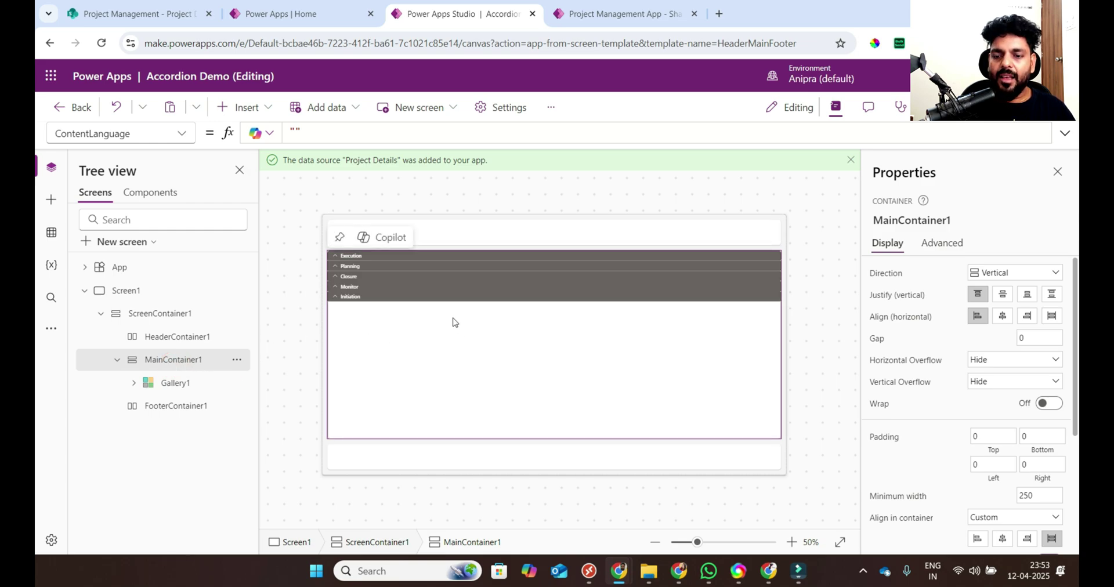
{"action": "left_click", "coordinate": [440, 256], "text": "alt"}
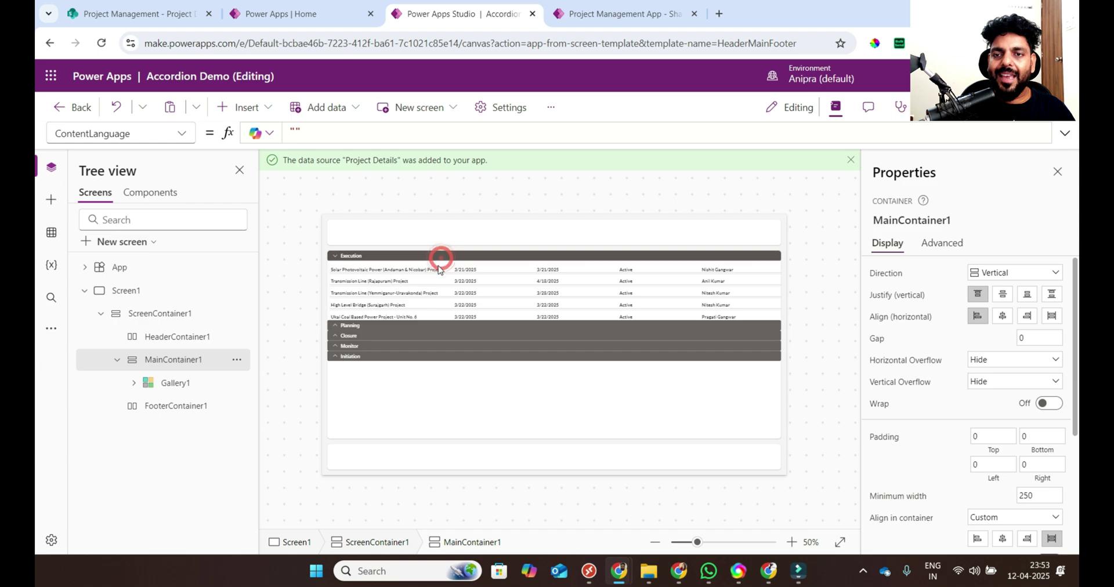
{"action": "left_click", "coordinate": [429, 325], "text": "alt"}
{"action": "key", "text": "F5"}
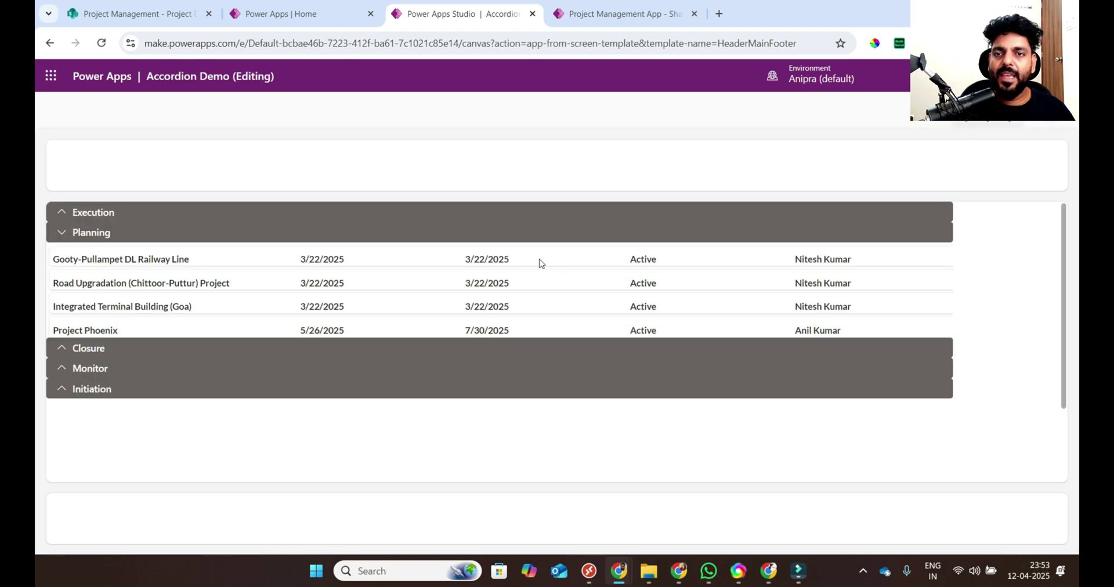